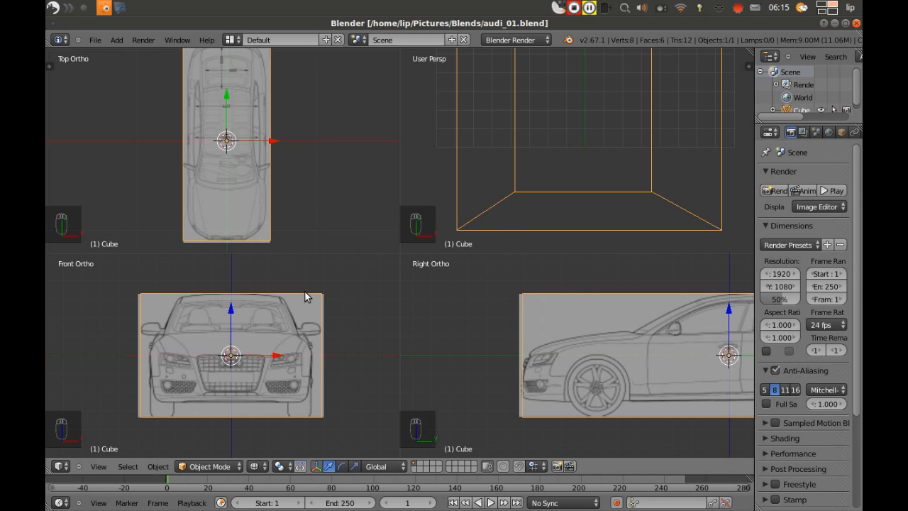
Delete the default cube from the scene and save the file audi_01.blend
key("x")
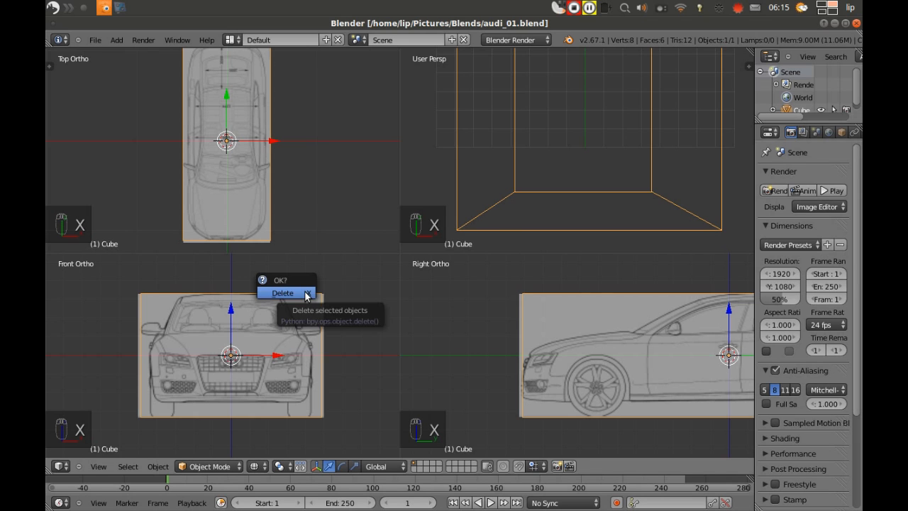
left_click(304, 296)
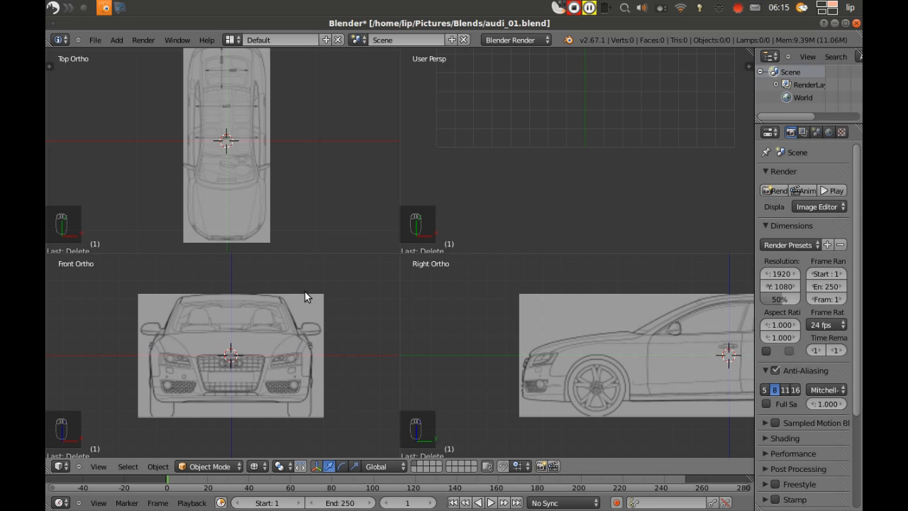
left_click(95, 40)
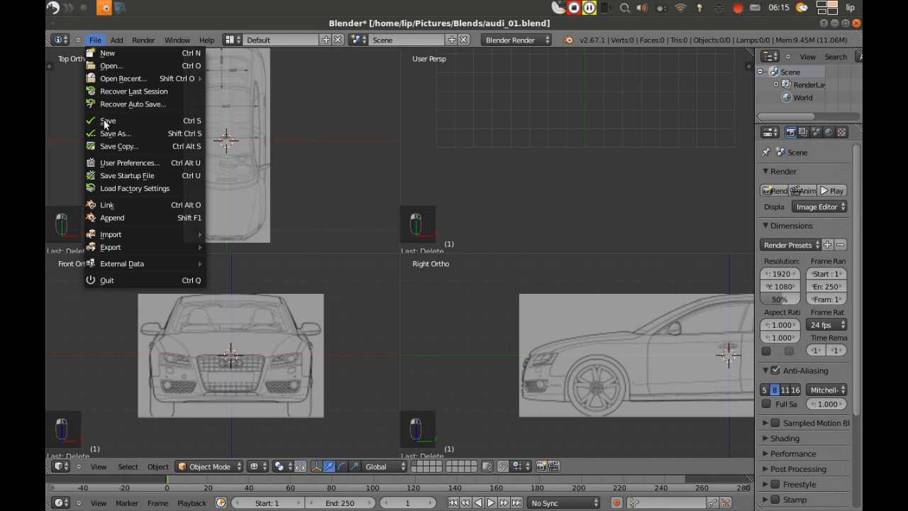
left_click(104, 121)
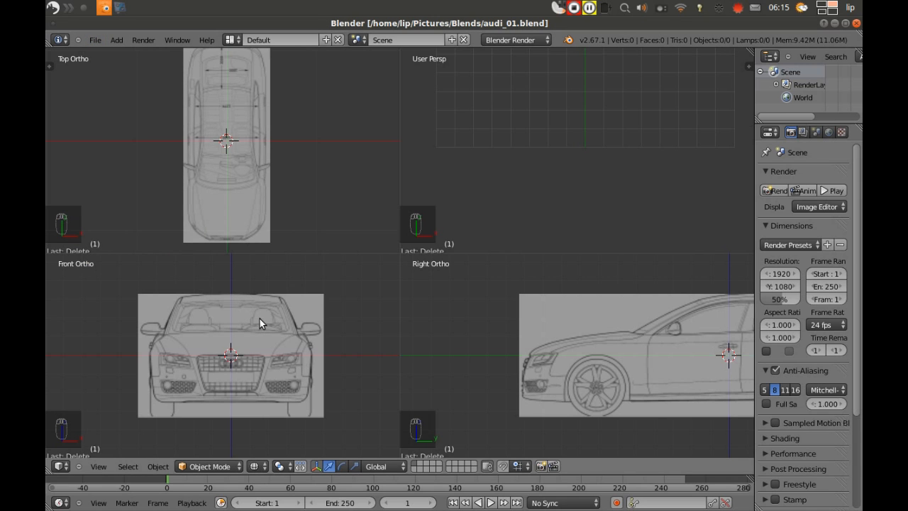
Add a plane at the origin in the maximised front view and align it to the view
key("ctrl+alt+q")
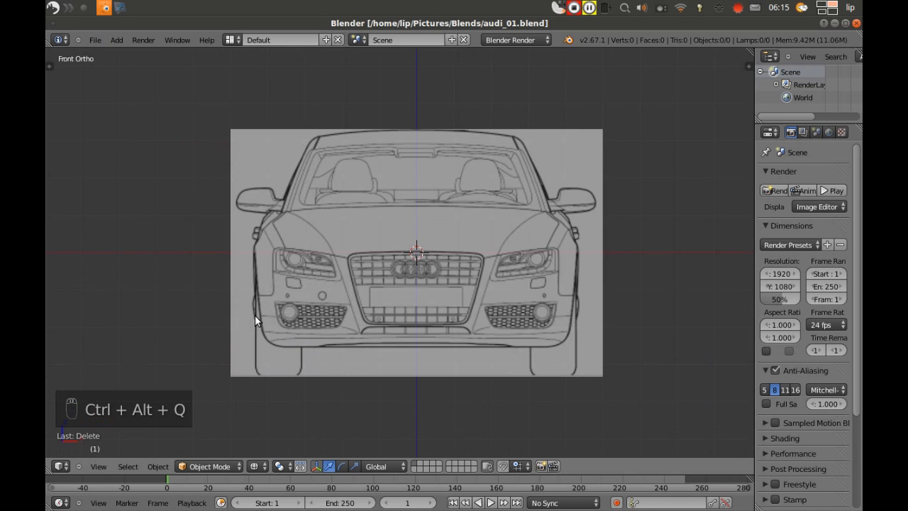
scroll(415, 218, "up", 2)
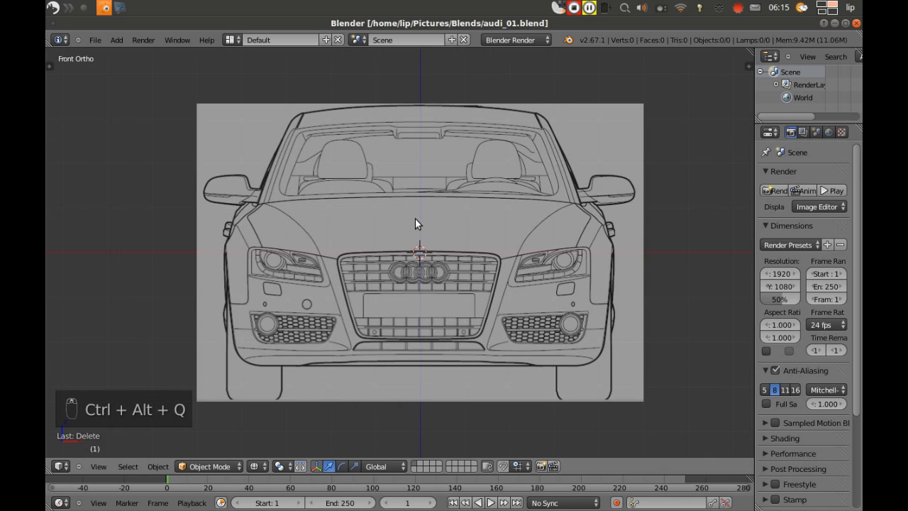
key("shift+a")
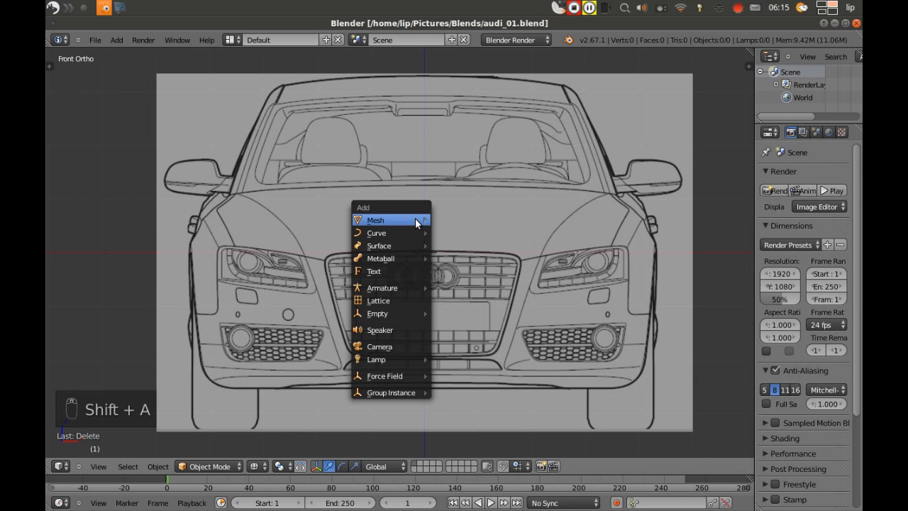
mouse_move(416, 220)
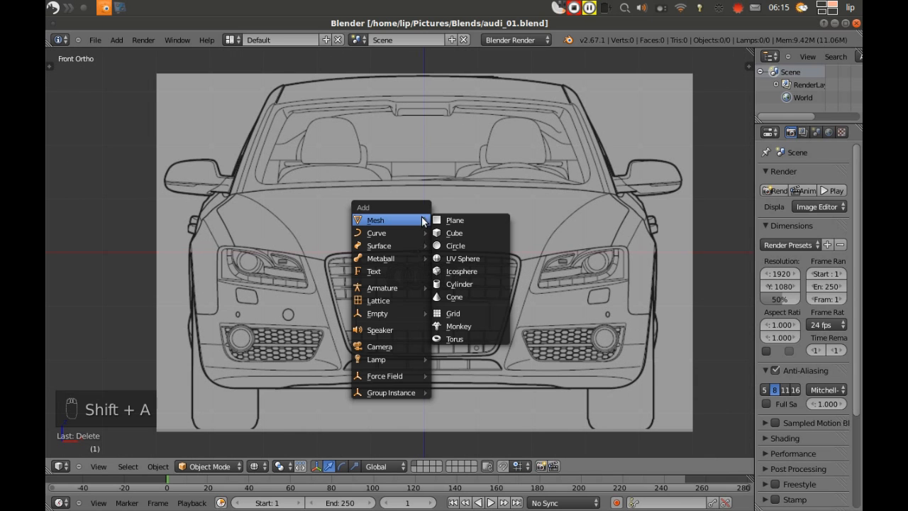
left_click(460, 221)
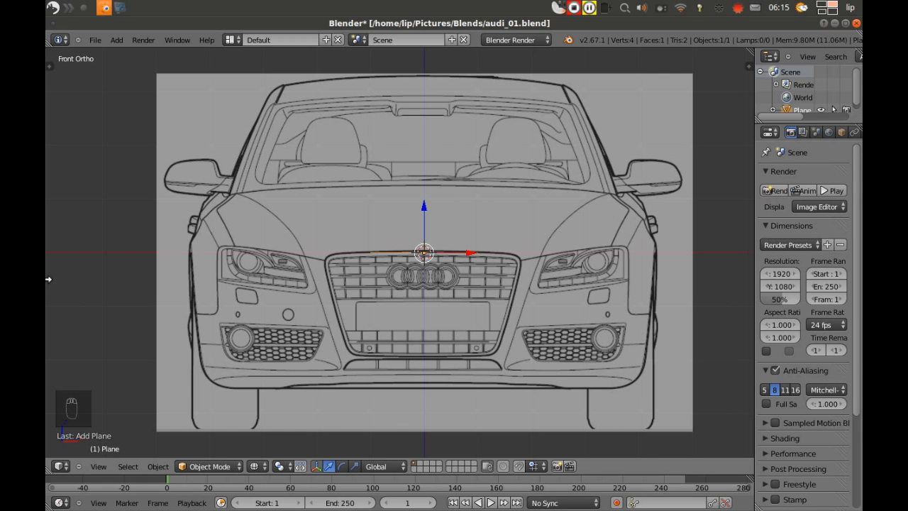
key("n")
key("n")
key("t")
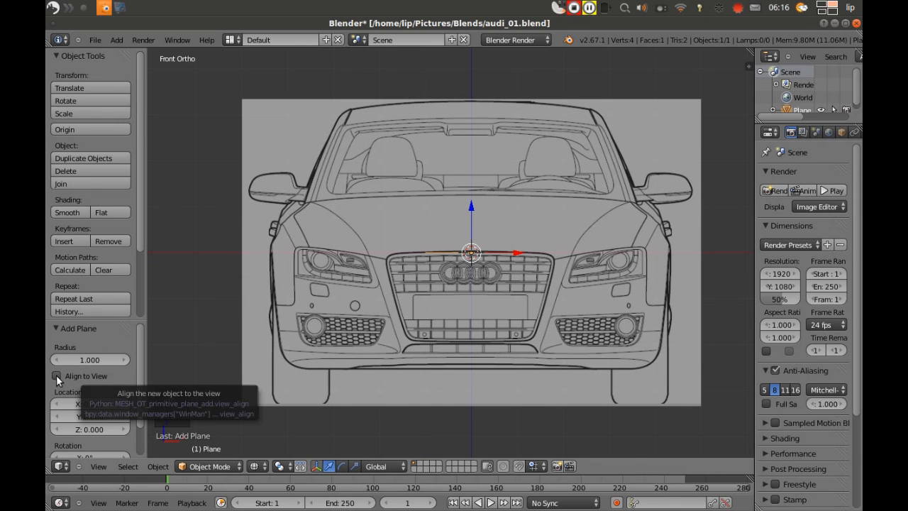
left_click(56, 374)
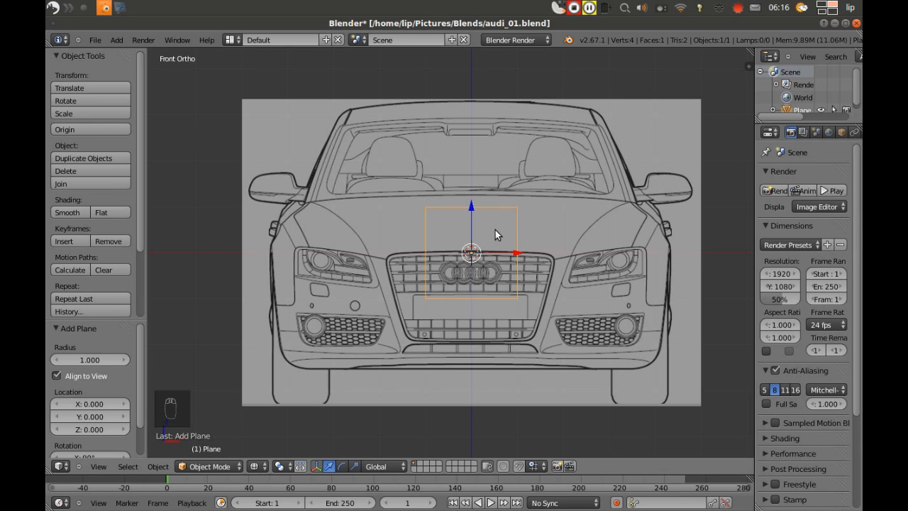
In Edit Mode, add one vertical loop cut through the exact middle of the plane
key("Tab")
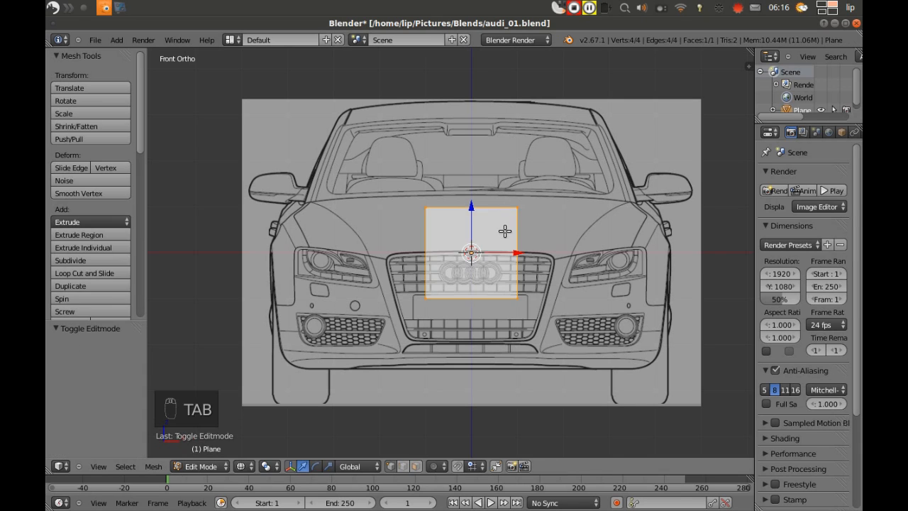
scroll(504, 231, "up", 1)
scroll(504, 231, "up", 2)
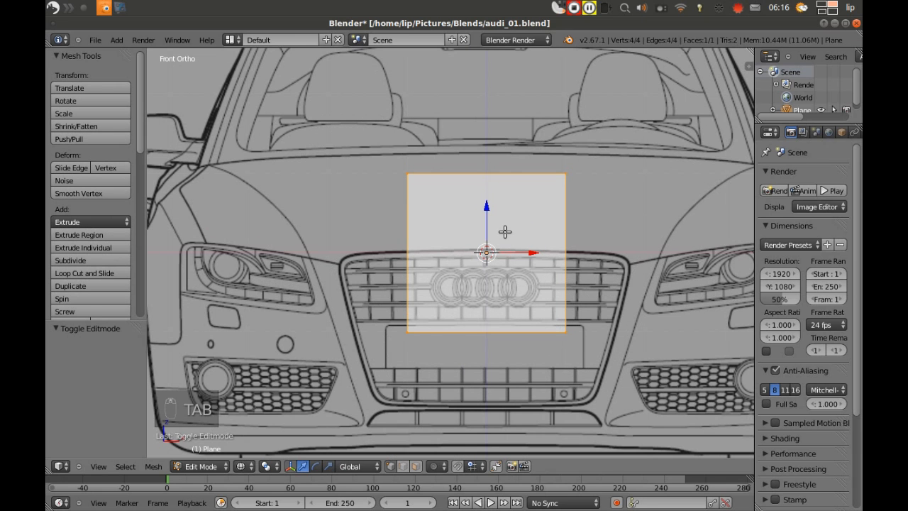
key("a")
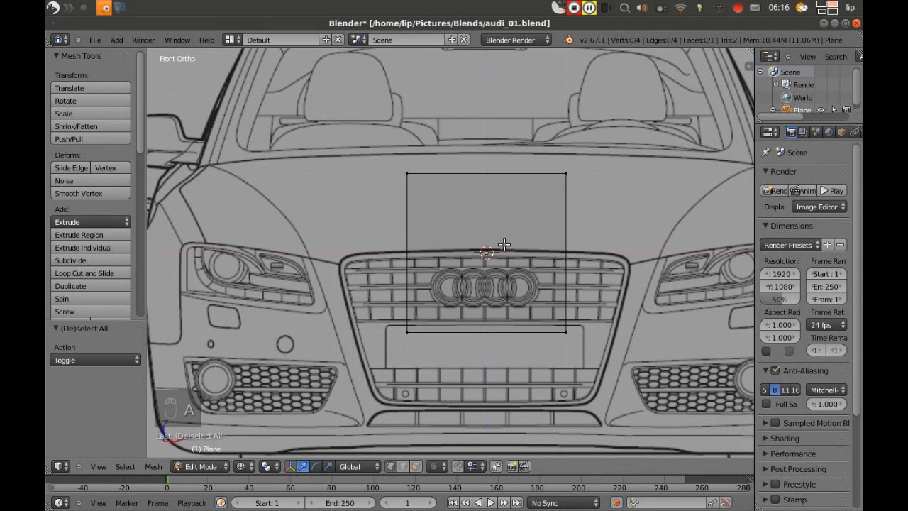
key("ctrl+r")
left_click(494, 292)
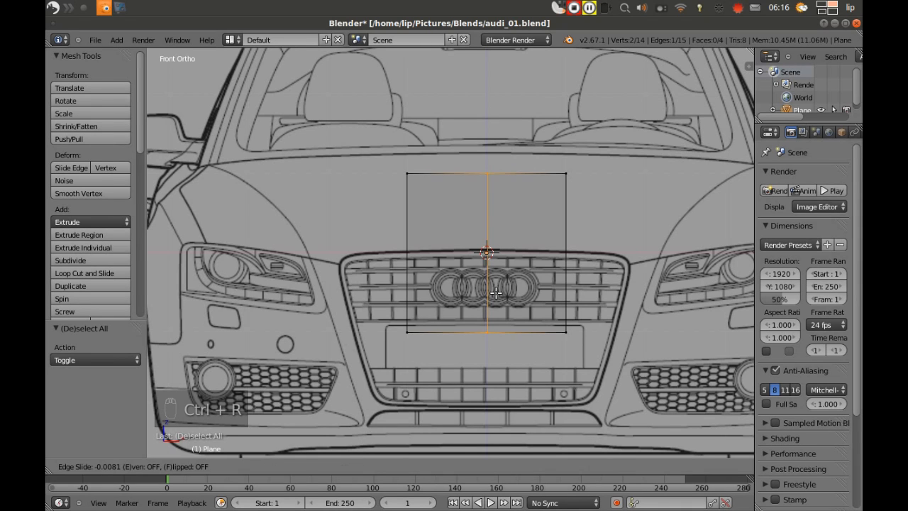
right_click(508, 283)
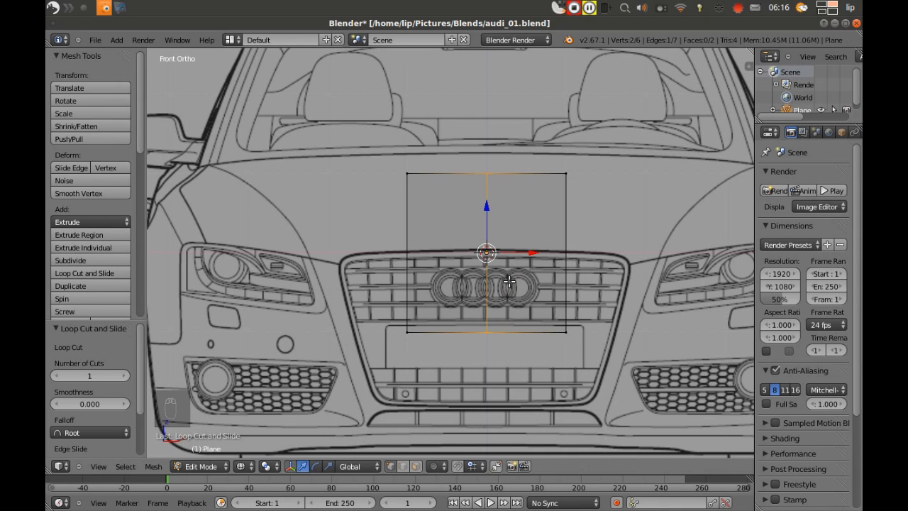
Delete the two outer vertices on the negative X side of the plane, leaving only the positive X half
key("a")
key("b")
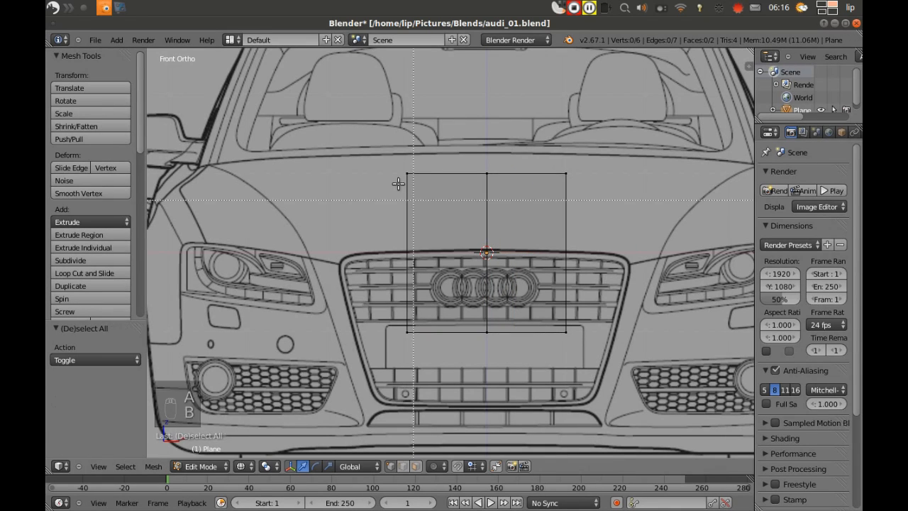
left_click_drag(387, 152, 469, 378)
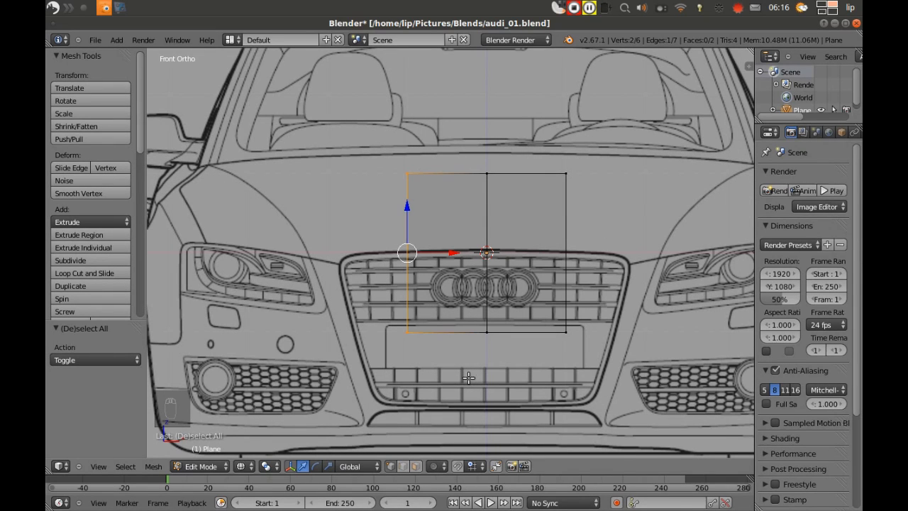
key("x")
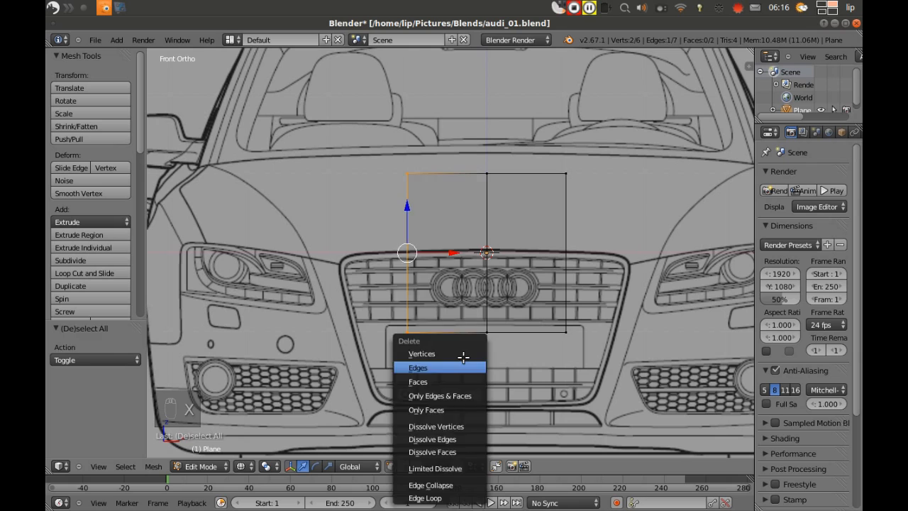
left_click(463, 357)
key("ctrl+z")
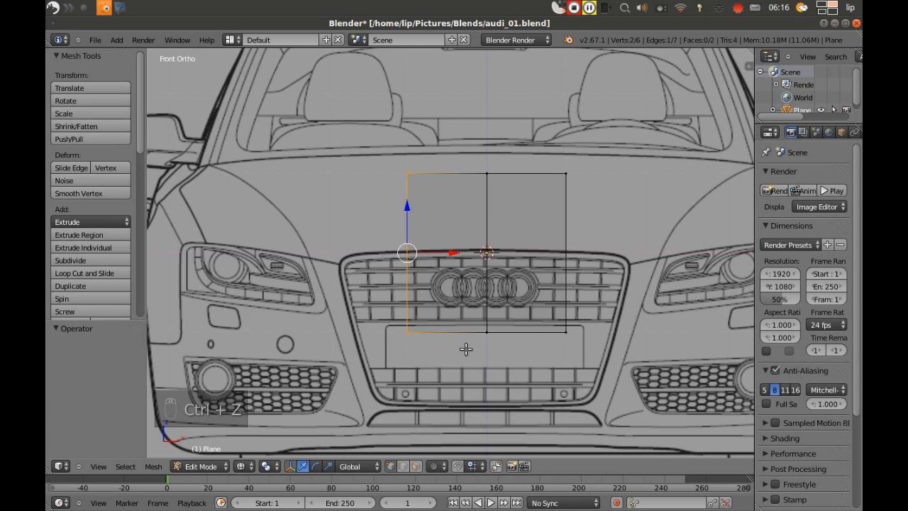
key("x")
left_click(460, 336)
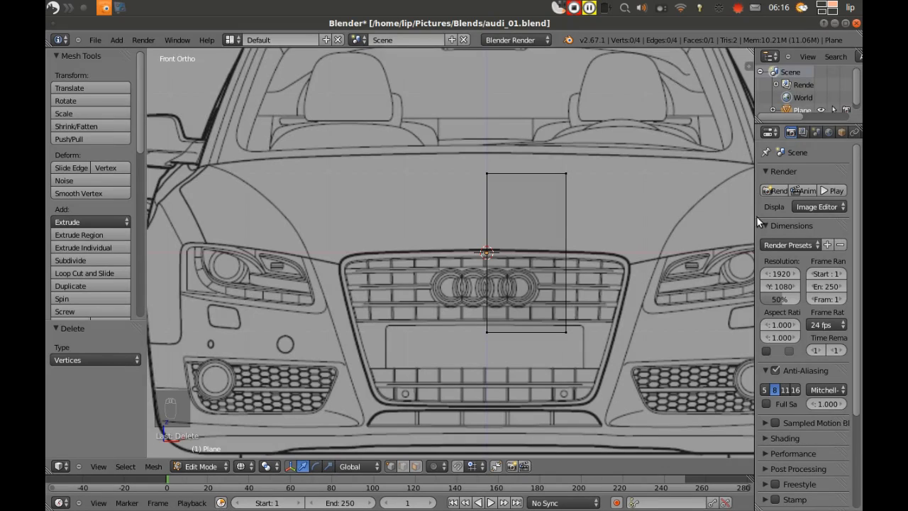
Back in Object Mode, add a Mirror modifier on the X axis to the half plane and enable Clipping
key("Tab")
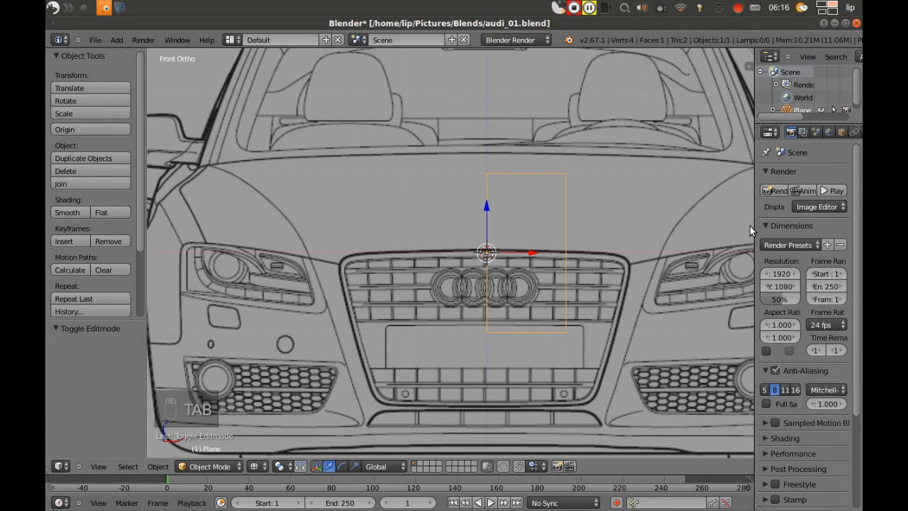
left_click_drag(753, 231, 616, 239)
left_click(728, 133)
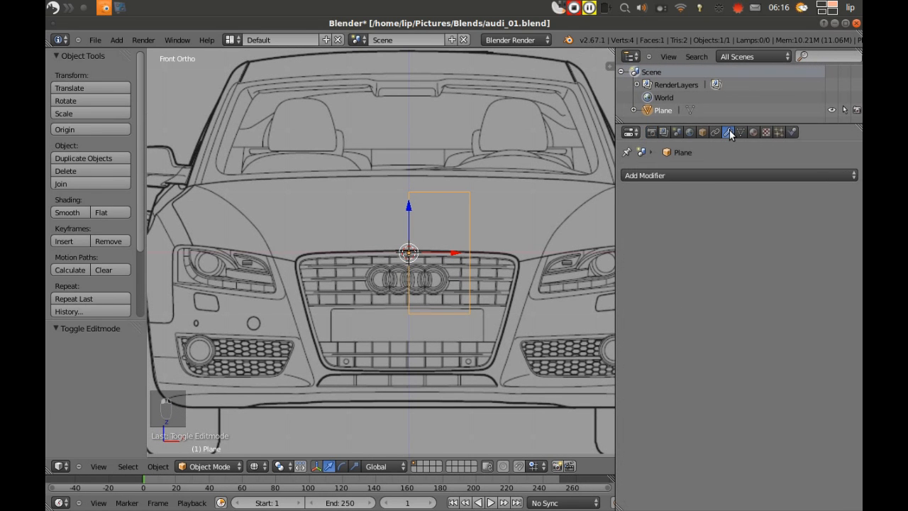
left_click(725, 173)
left_click(706, 175)
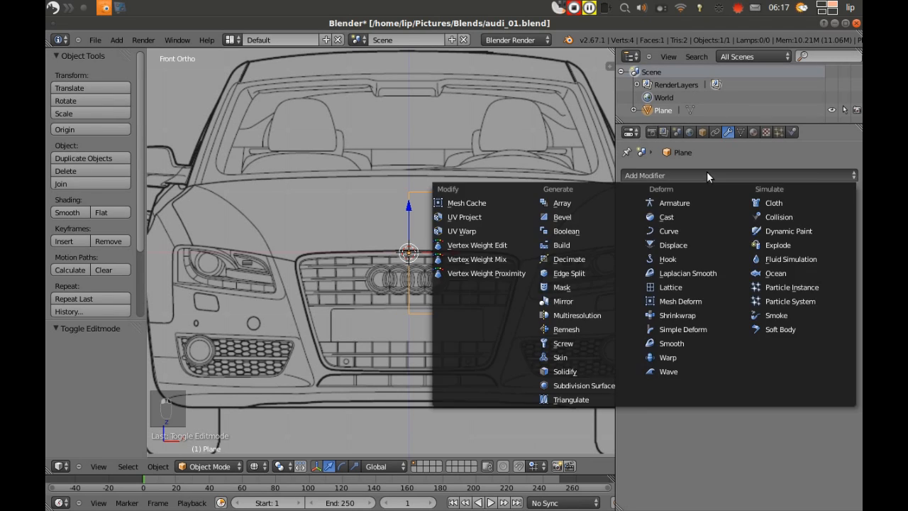
left_click(564, 303)
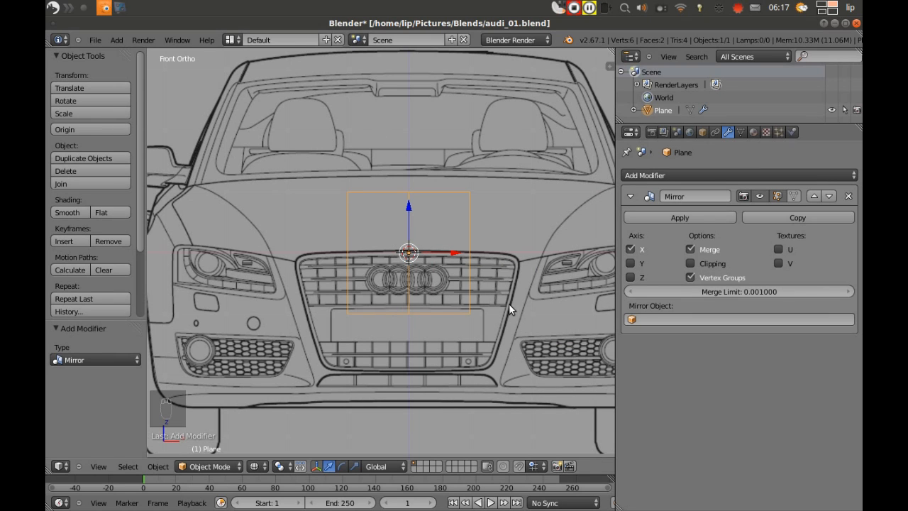
left_click(688, 263)
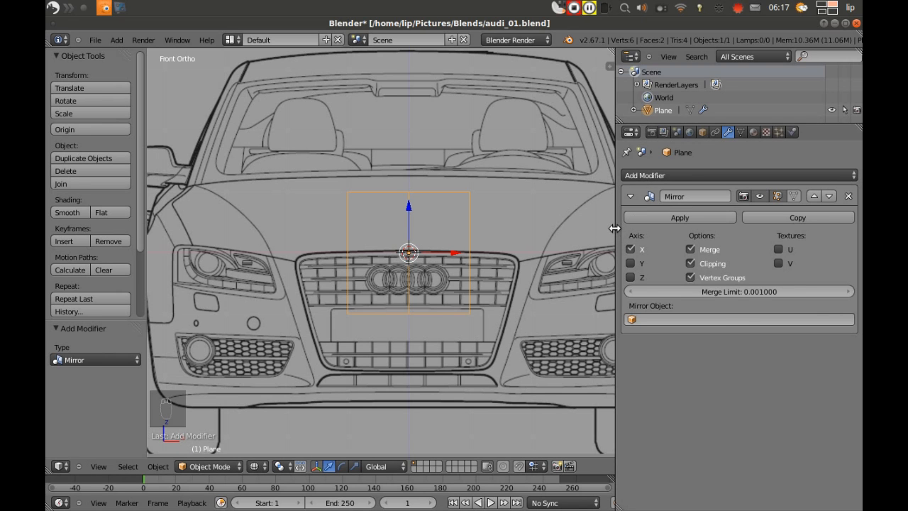
left_click_drag(614, 228, 738, 229)
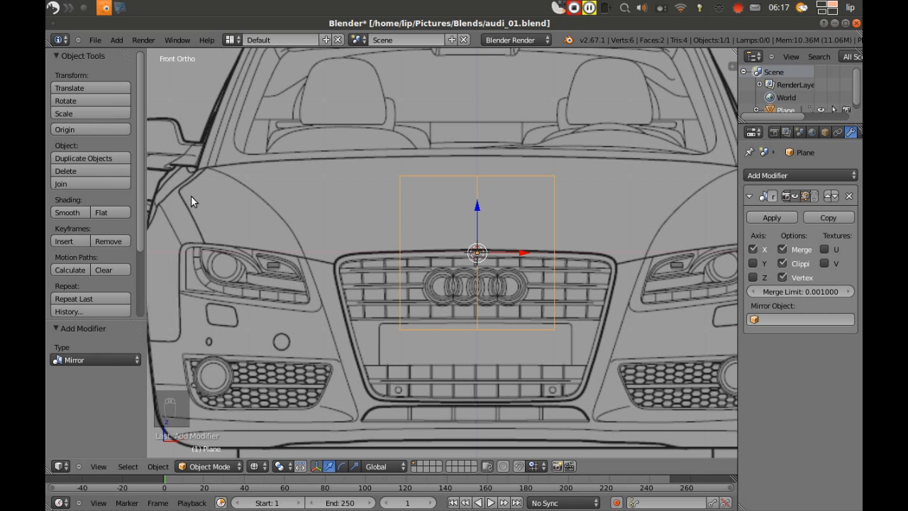
key("t")
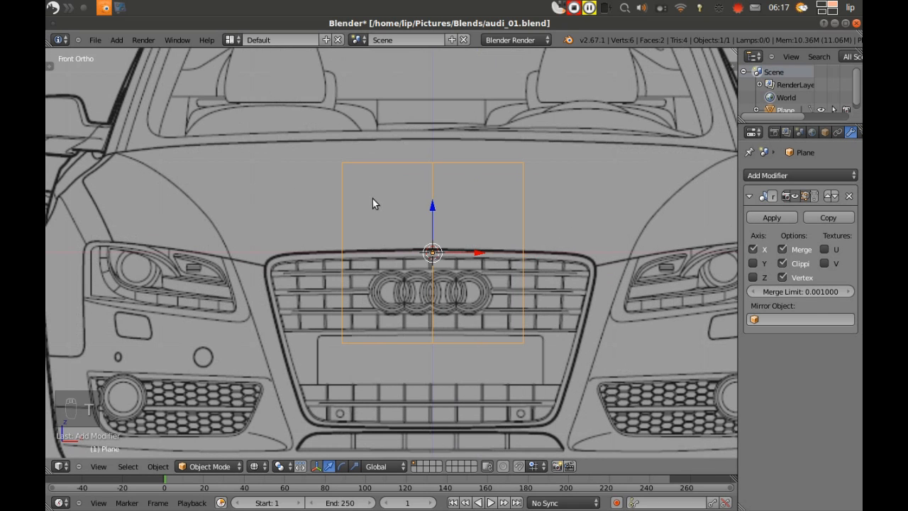
In Edit Mode, in the maximised right view, move the plane's two lower vertices along Y to the front of the car
key("Tab")
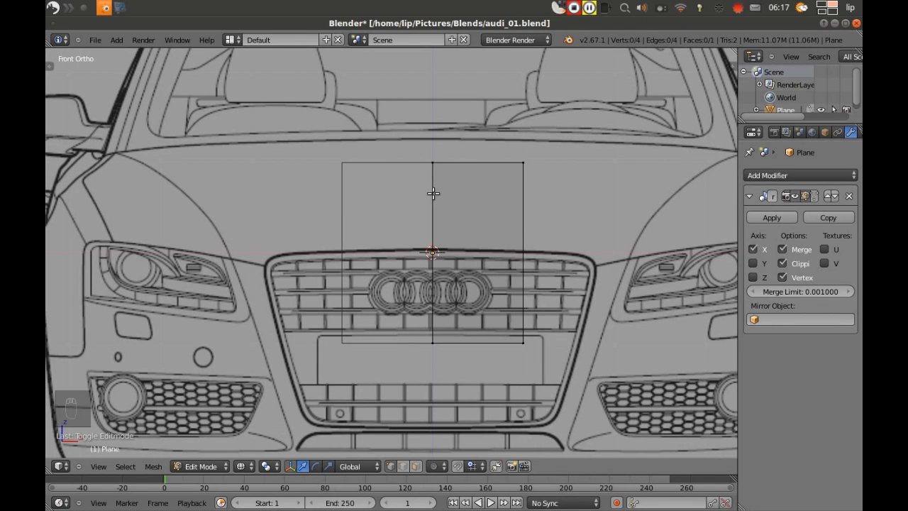
key("ctrl+alt+q")
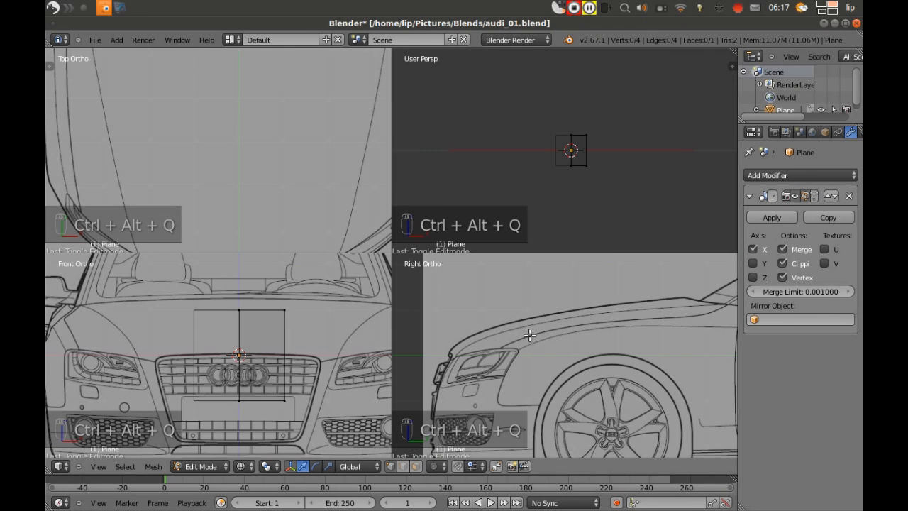
key("ctrl+alt+q")
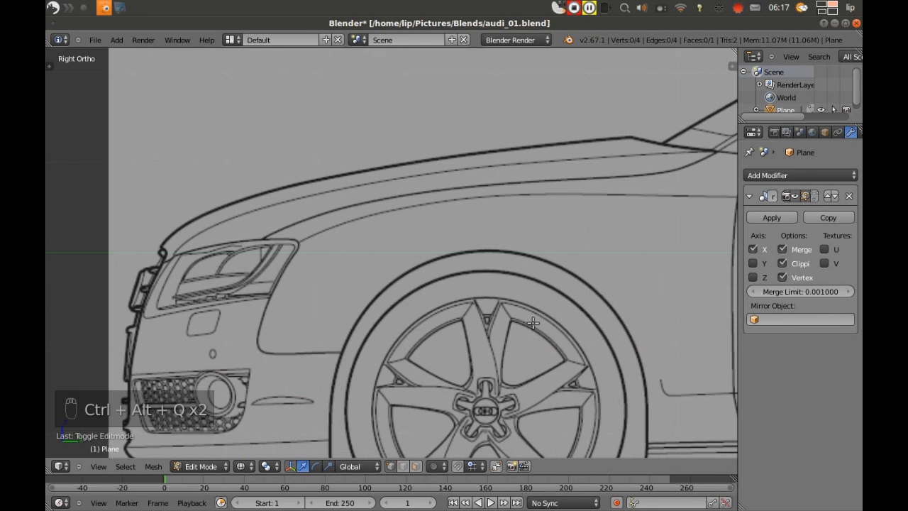
scroll(531, 282, "down", 3)
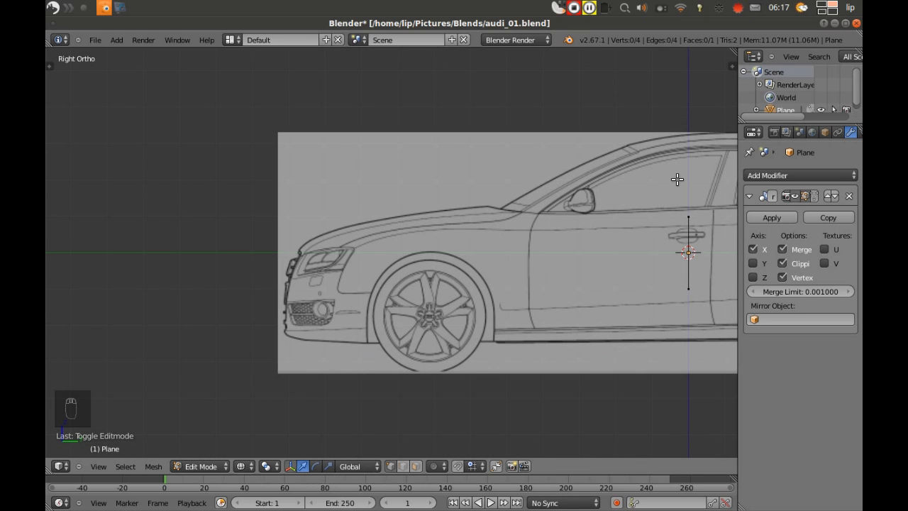
key("b")
left_click_drag(655, 270, 699, 296)
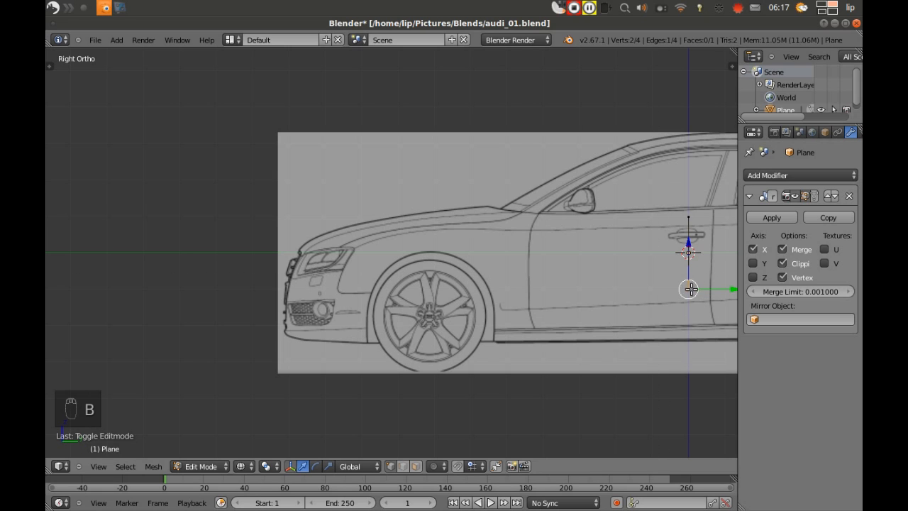
scroll(689, 287, "down", 1)
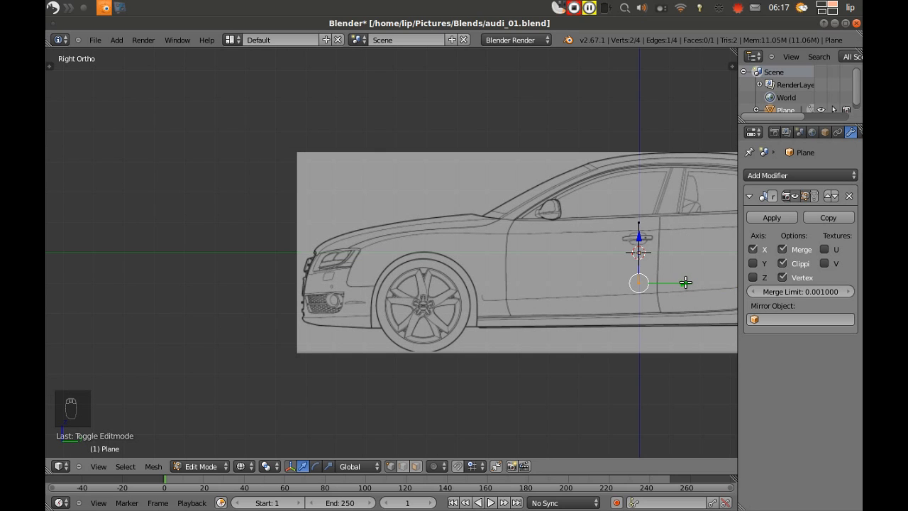
key("g")
key("y")
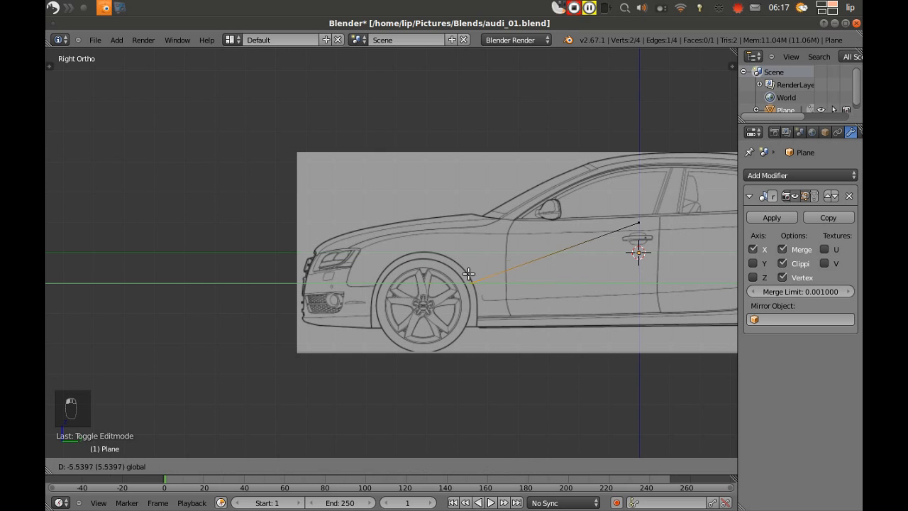
left_click(349, 277)
Raise the two selected front vertices along Z and shift them along Y onto the hood's front tip
scroll(349, 277, "up", 4)
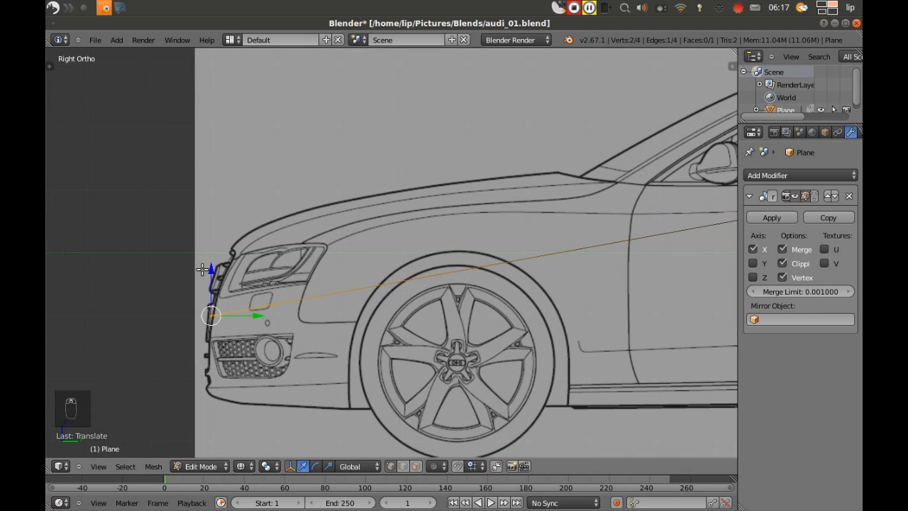
key("g")
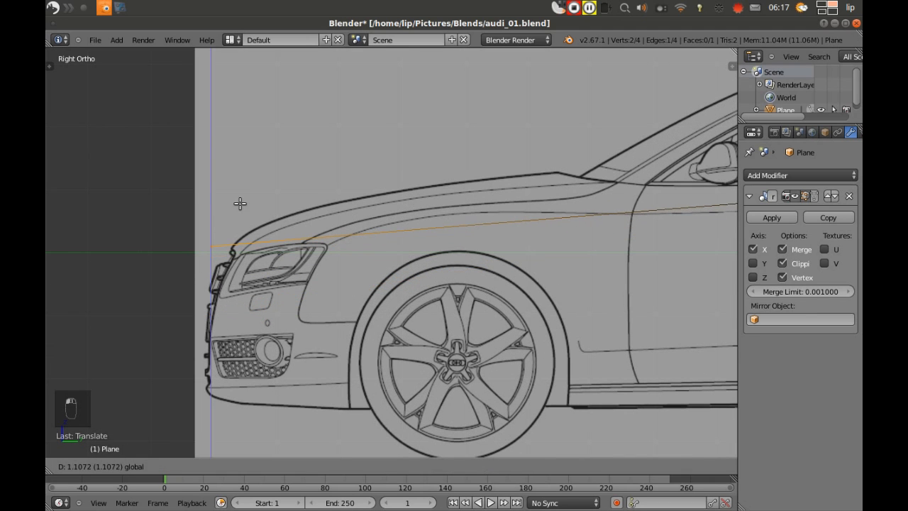
left_click(216, 202)
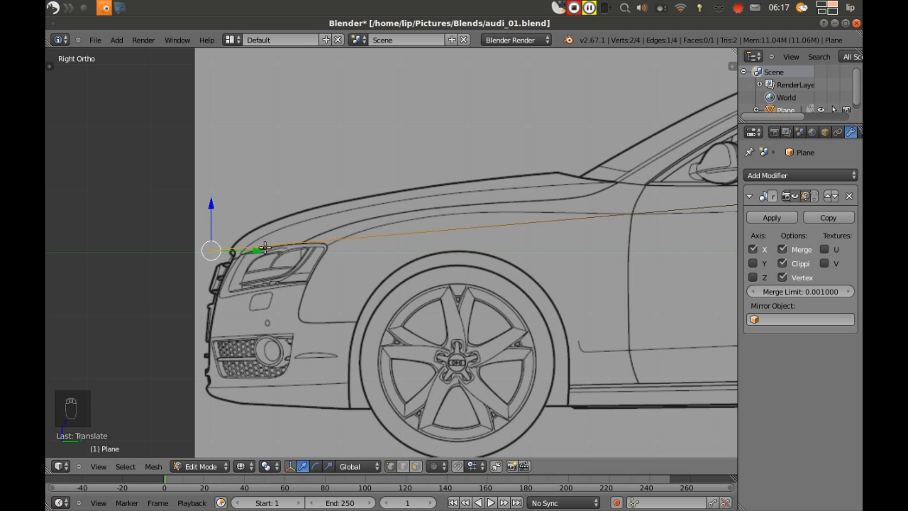
key("g")
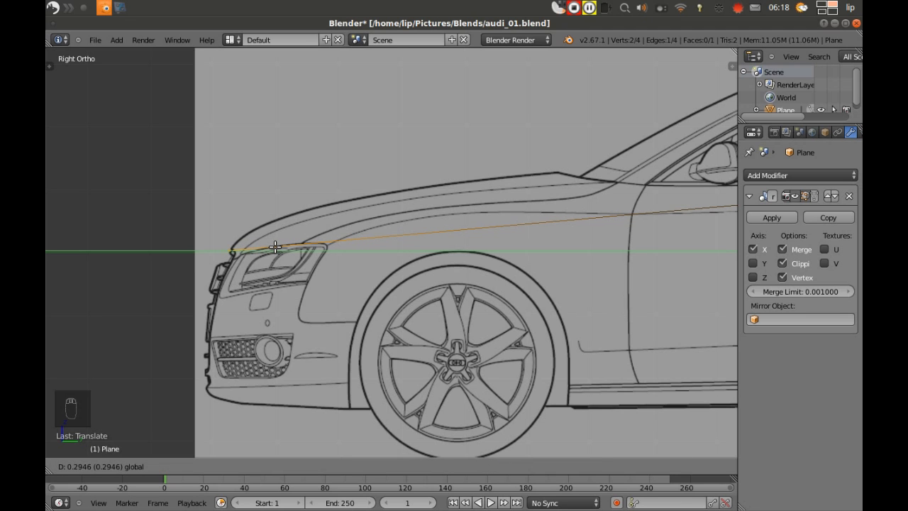
left_click(275, 247)
Select the plane's two upper vertices and move them along Y over the front fender, close to the rear of the hood
scroll(503, 257, "down", 6)
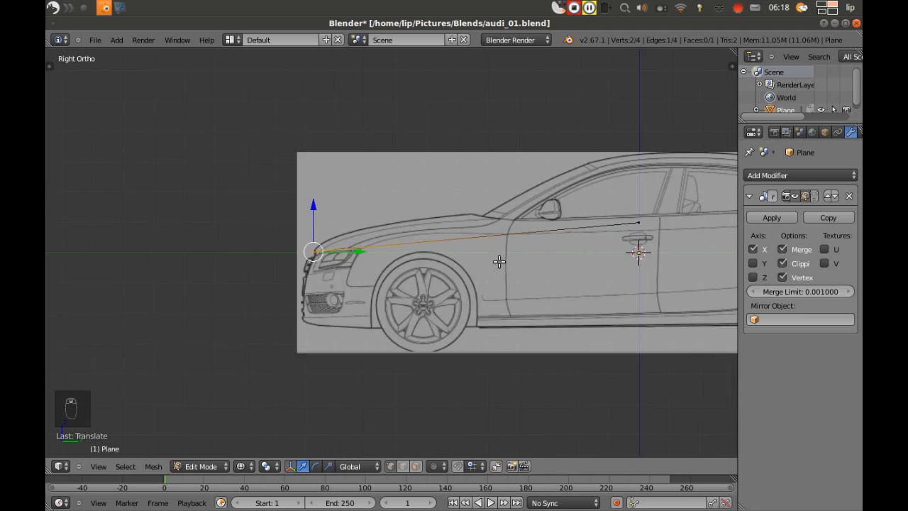
key("a")
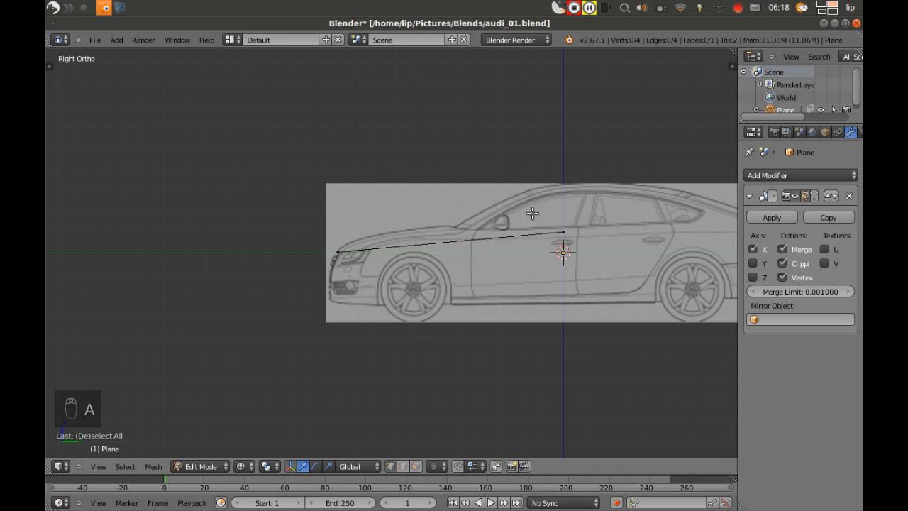
key("b")
left_click_drag(539, 210, 475, 222)
scroll(458, 265, "up", 4)
scroll(458, 265, "up", 2)
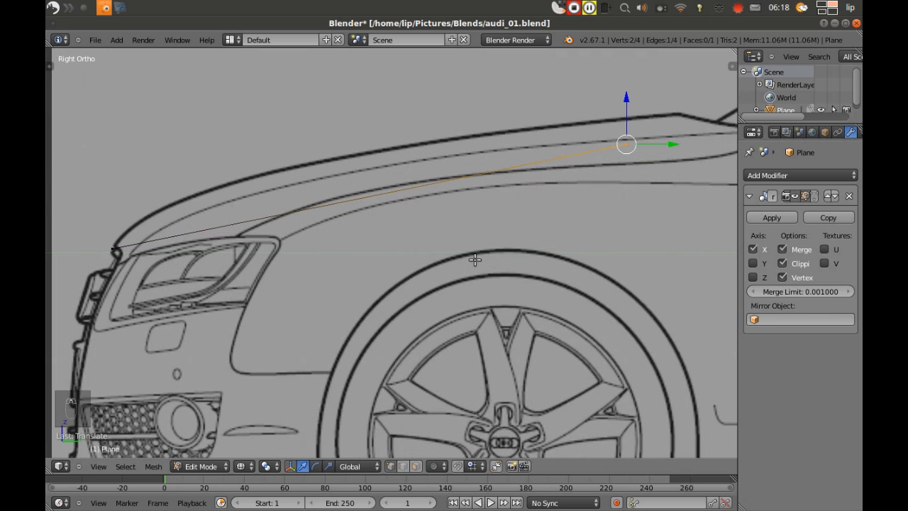
scroll(426, 255, "up", 1)
Align the two selected upper vertices with the hood's rear peak by adjusting them along Z and Y, ending with everything deselected
middle_click_drag(378, 267, 252, 366, "shift")
left_click_drag(401, 196, 402, 170)
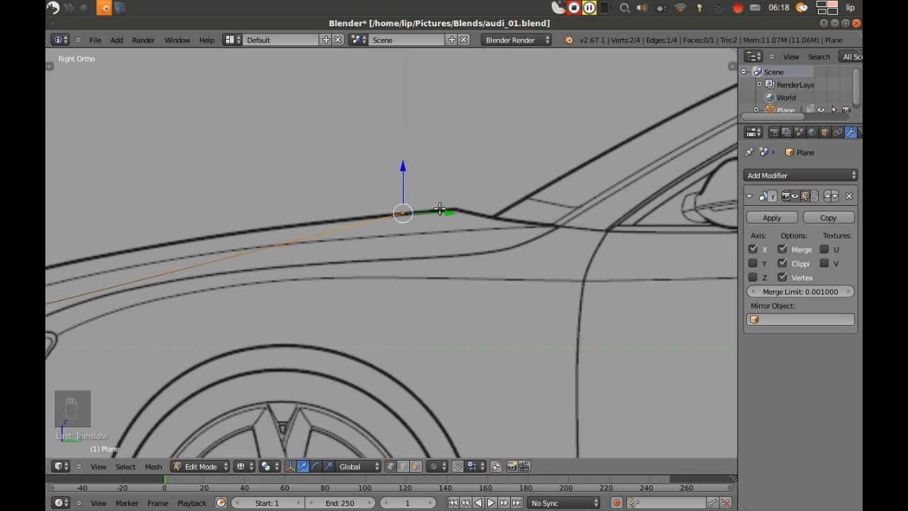
left_click_drag(445, 210, 494, 198)
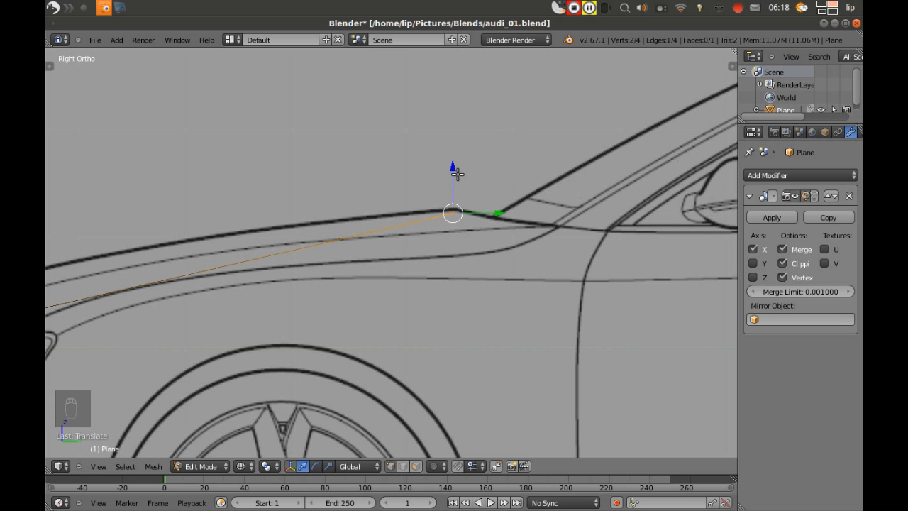
left_click_drag(454, 168, 453, 159)
key("a")
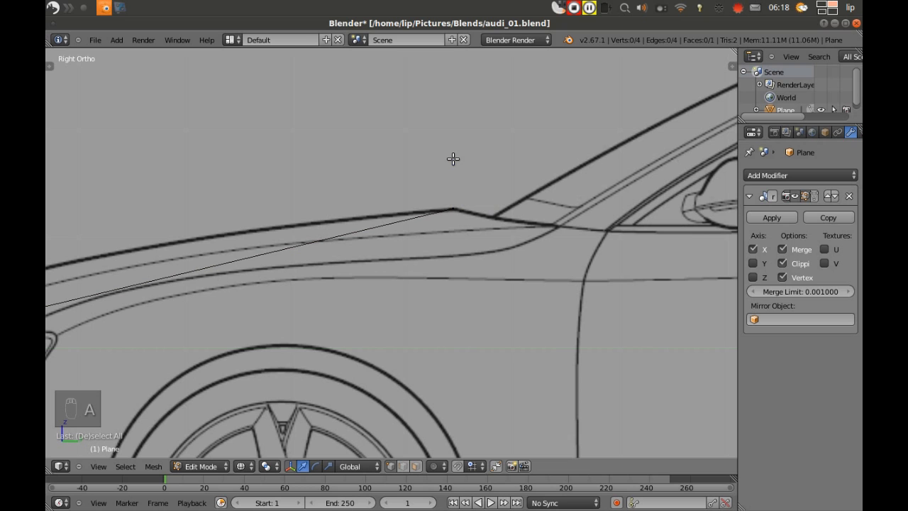
In the front view, move the half plane's outer upper vertex outward along X to the base of the windshield pillar
key("ctrl+alt+q")
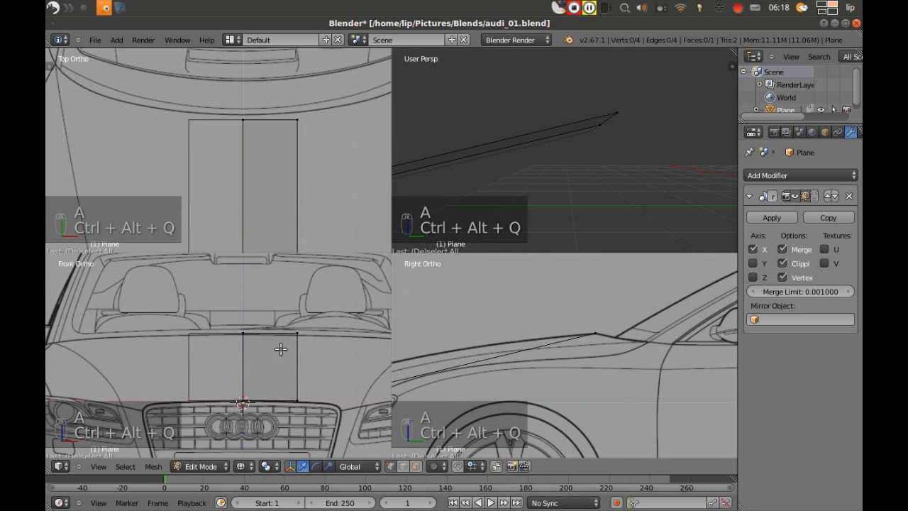
right_click(296, 332)
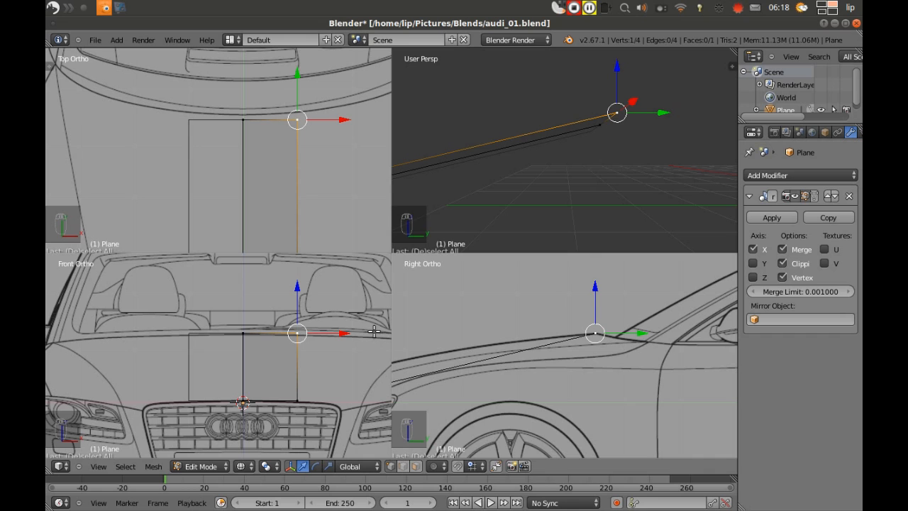
left_click_drag(354, 334, 393, 334)
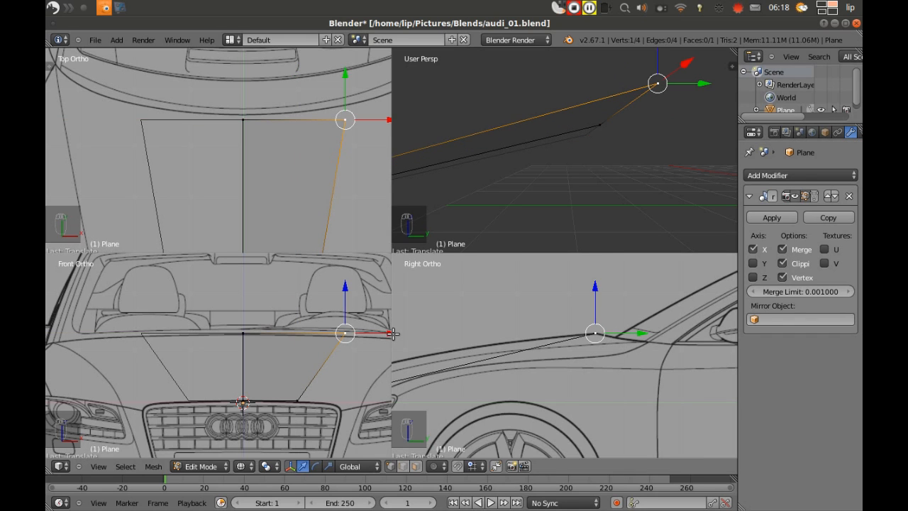
key("ctrl+alt+q")
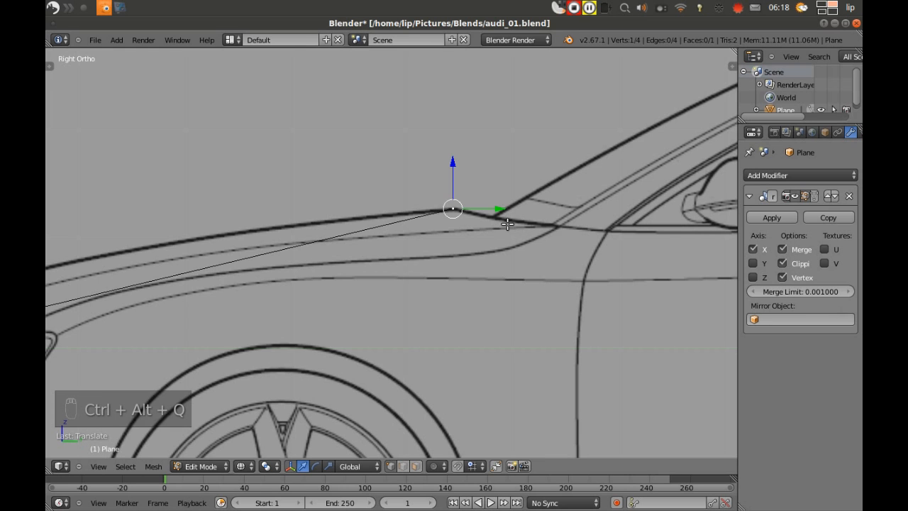
key("ctrl+alt+q")
key("ctrl+alt+q")
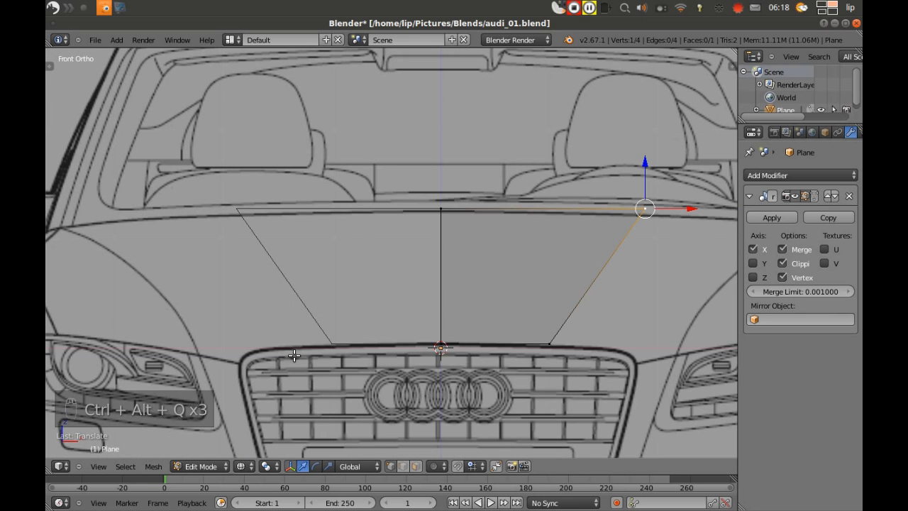
middle_click_drag(667, 259, 495, 255, "shift")
key("g")
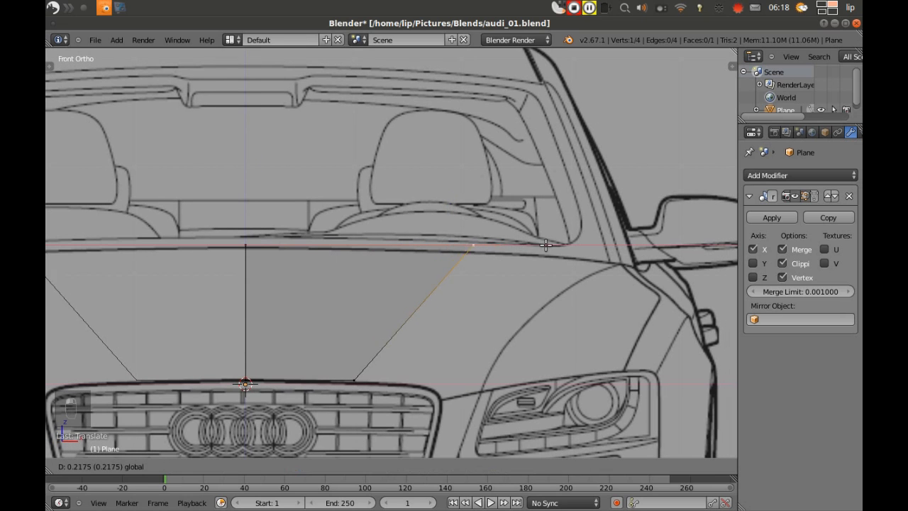
left_click(643, 255)
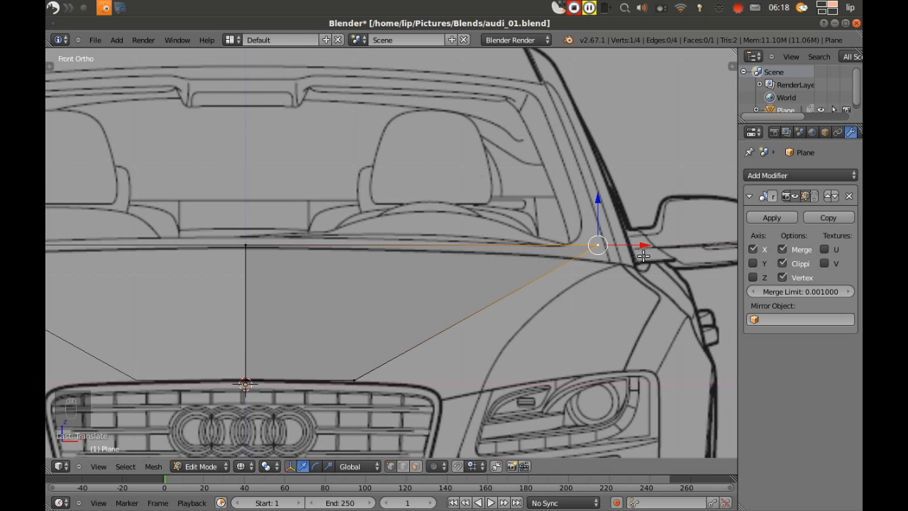
Lower the outer upper vertex along Z onto the hood's rear line and nudge it outward to the hood's corner
left_click_drag(598, 201, 603, 219)
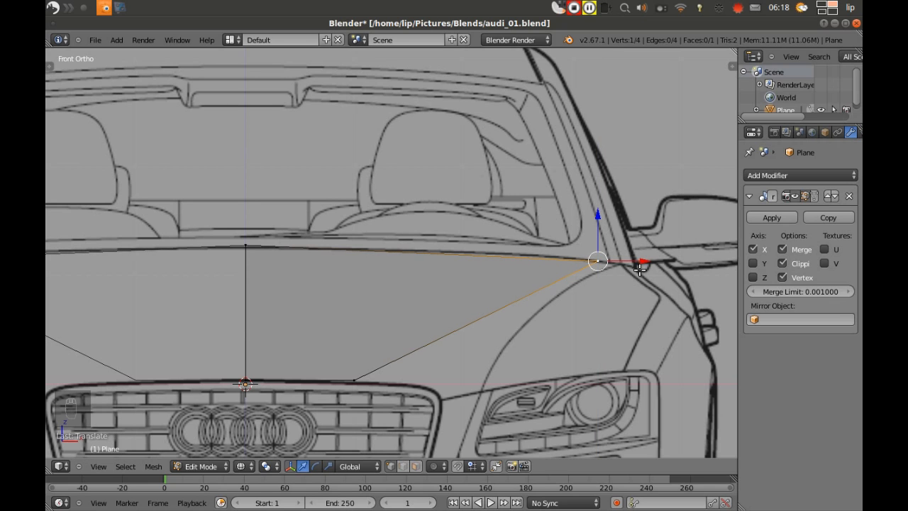
left_click_drag(641, 262, 658, 265)
left_click_drag(613, 214, 622, 215)
Move the outer lower vertex along X and Z to the hood's front corner beside the headlight, ending with everything deselected
right_click(354, 381)
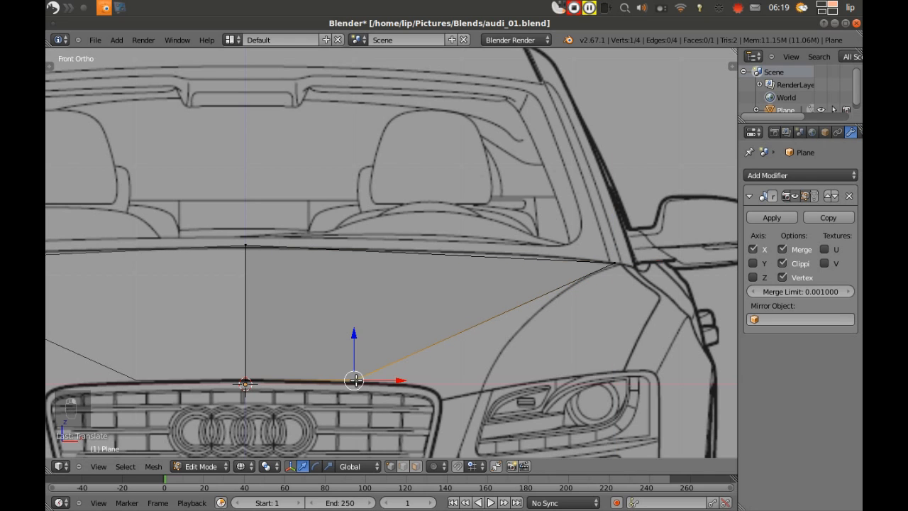
left_click_drag(402, 380, 531, 411)
left_click_drag(484, 336, 482, 343)
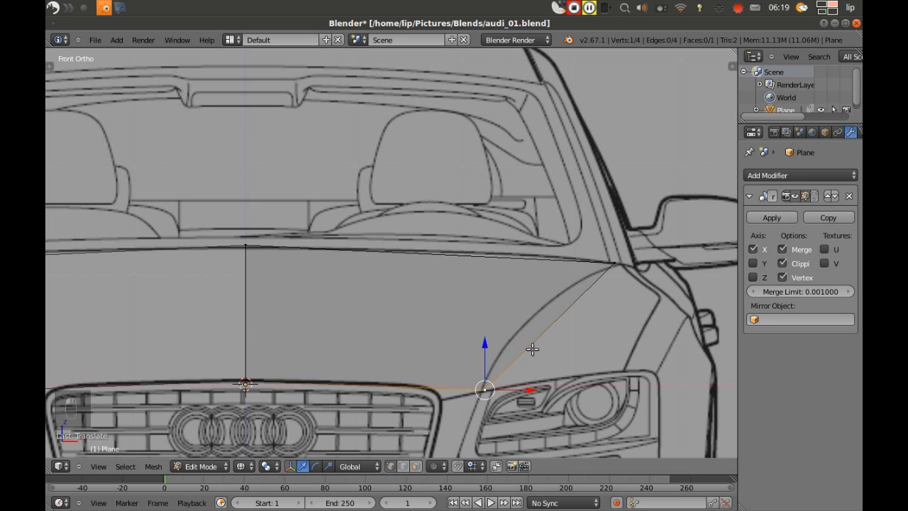
left_click_drag(531, 391, 525, 392)
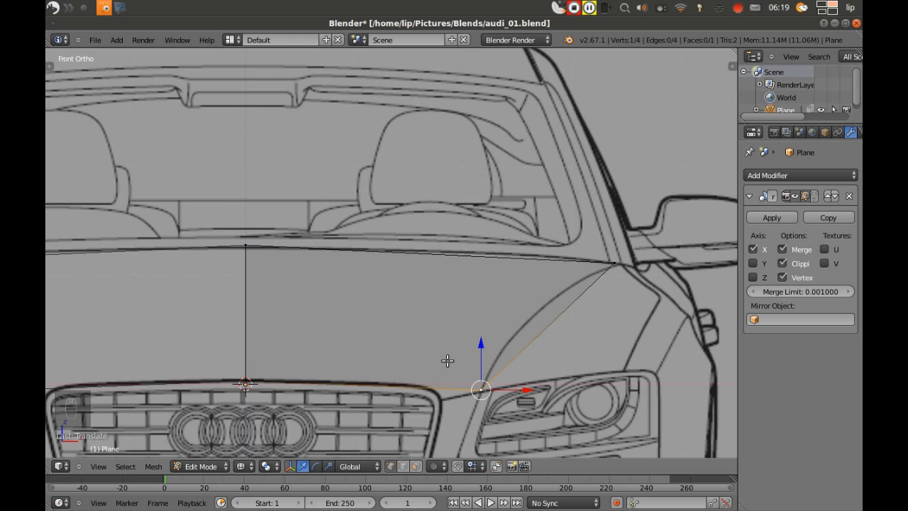
key("a")
Lower the upper centre-line vertex slightly along Z onto the hood's rear line and deselect it
right_click(244, 244)
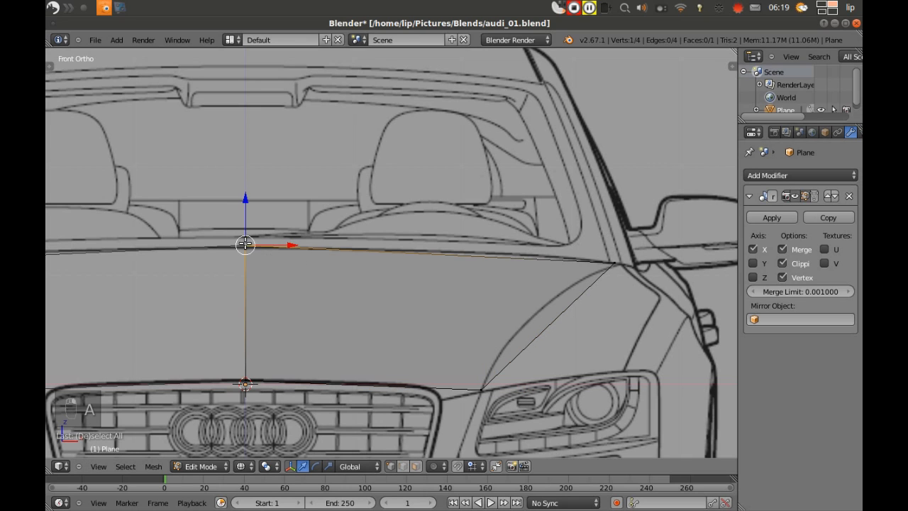
left_click_drag(244, 196, 249, 198)
key("a")
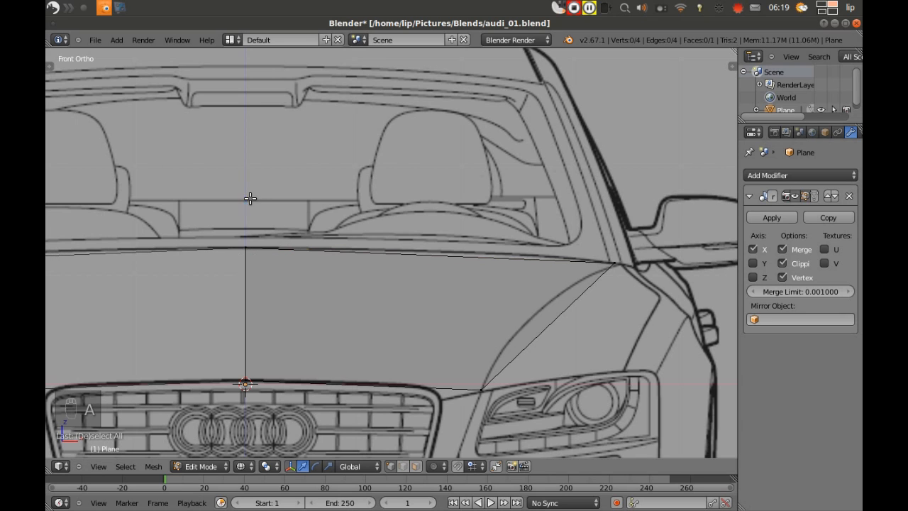
Add three evenly spaced lengthwise loop cuts running from the hood's front edge to its rear edge
key("ctrl+r")
scroll(359, 353, "up", 2)
scroll(359, 356, "up", 1)
scroll(360, 355, "down", 1)
scroll(359, 356, "up", 1)
scroll(360, 356, "down", 1)
left_click(359, 356)
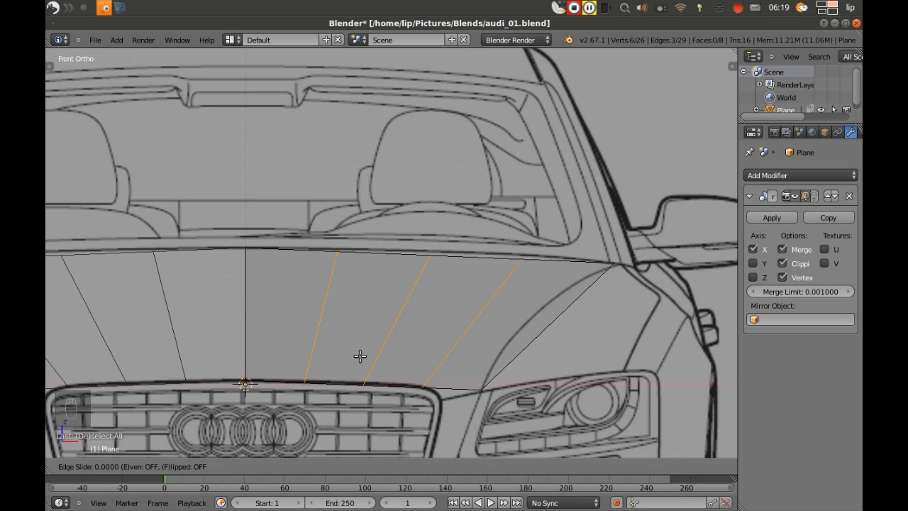
Raise the three new vertices on the hood's rear edge along Z, one by one, to follow the curved blueprint line
left_click(336, 246)
key("ctrl+z")
left_click_drag(339, 204, 340, 201)
right_click(429, 244)
left_click_drag(431, 219, 427, 205)
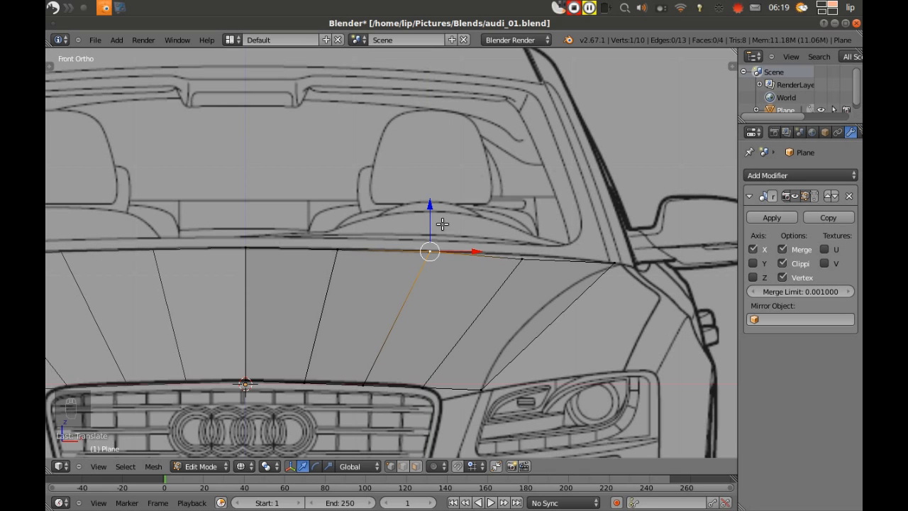
right_click(512, 262)
left_click_drag(523, 215, 525, 206)
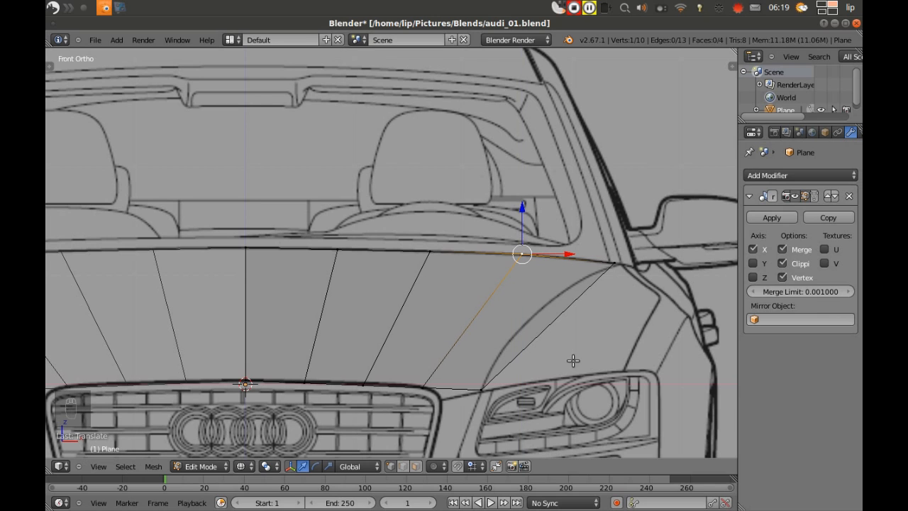
right_click(420, 387)
Deselect everything and add three evenly spaced crosswise loop cuts running from the hood's centre line to its outer side edge
key("a")
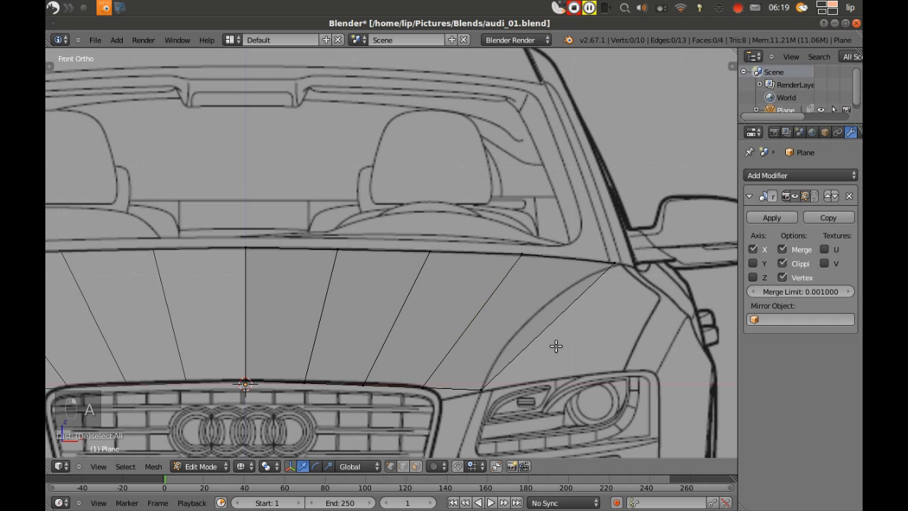
key("ctrl+r")
scroll(553, 329, "up", 2)
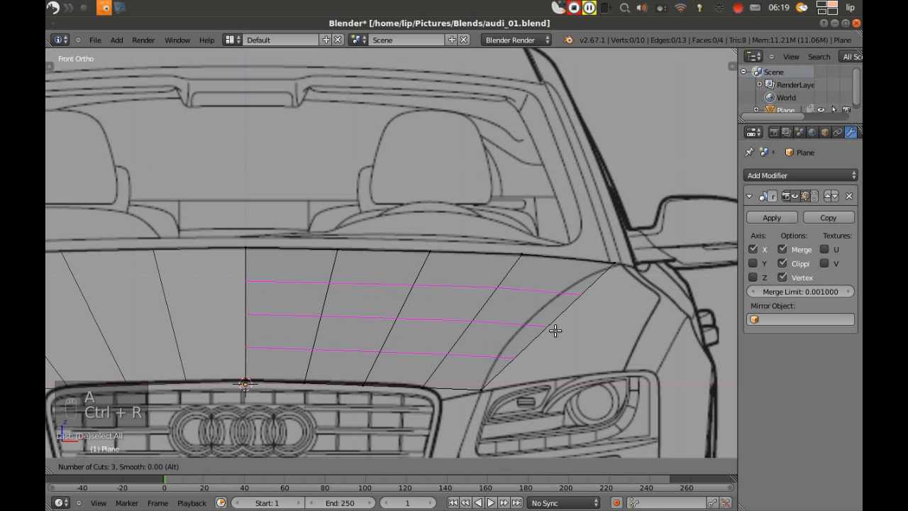
left_click(555, 329)
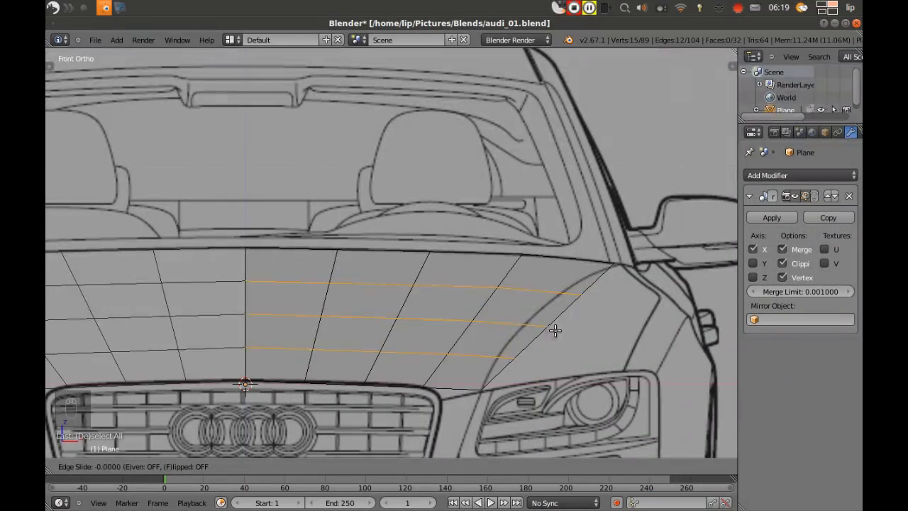
right_click(575, 306)
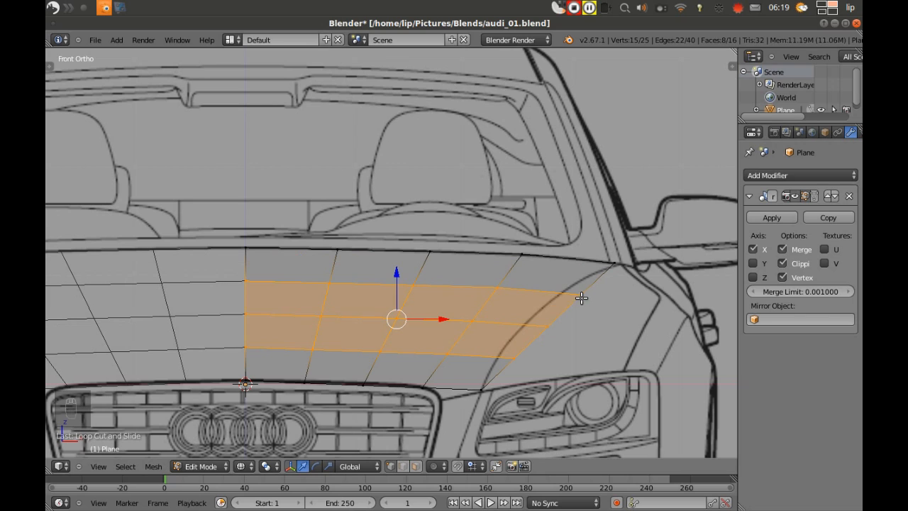
Move the three new vertices on the hood's outer side edge inward along X onto the curved blueprint line, one by one
right_click(581, 298)
key("g")
key("x")
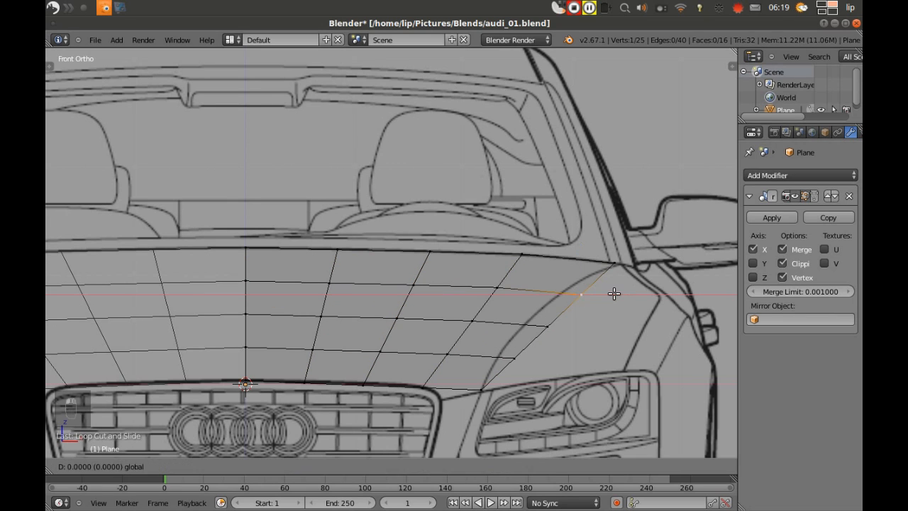
left_click_drag(603, 290, 602, 290)
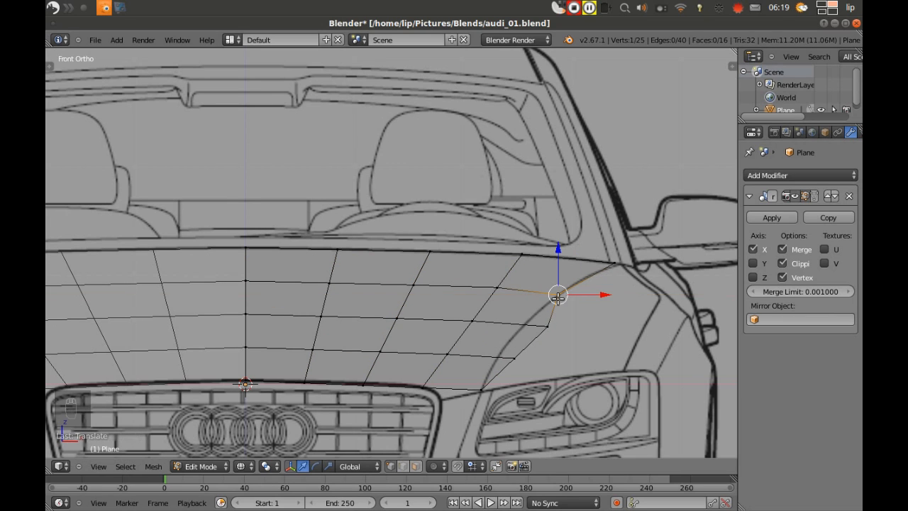
right_click(551, 323)
key("g")
key("x")
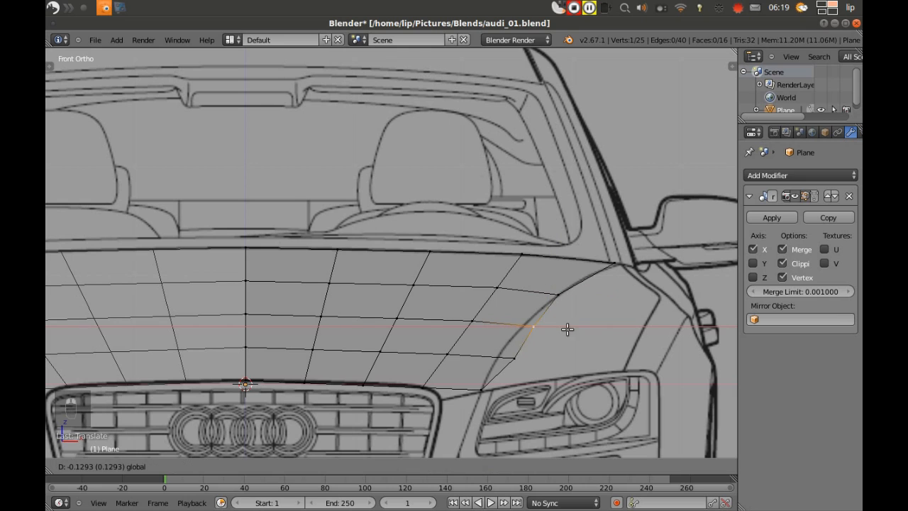
left_click(566, 329)
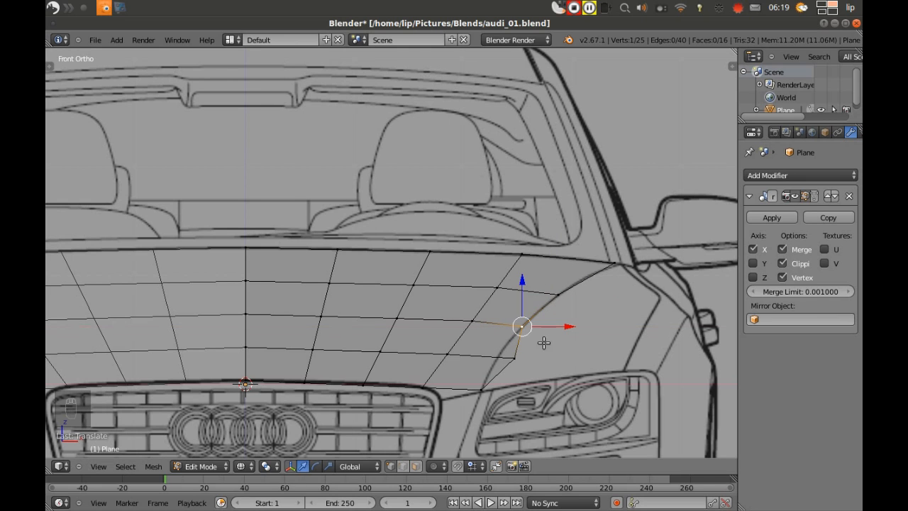
right_click(516, 358)
key("g")
key("x")
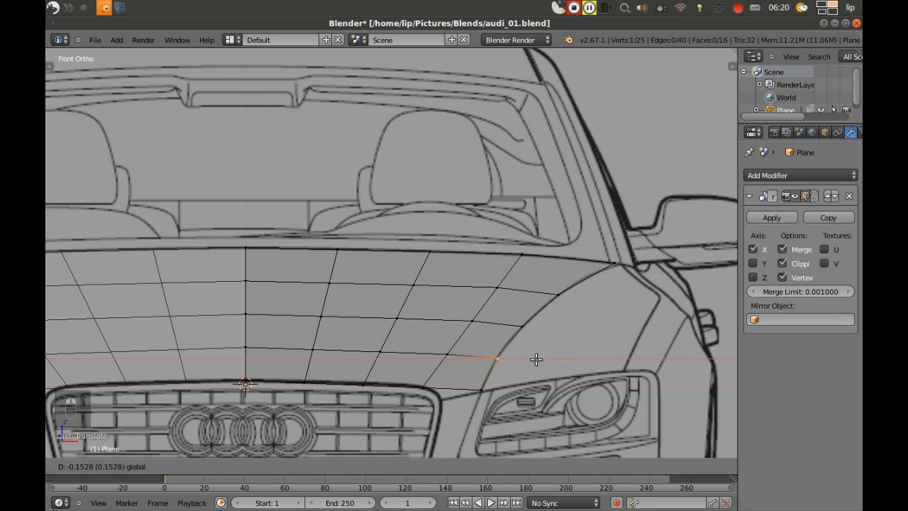
left_click(539, 360)
Move the front-edge vertex next to the outer corner along X and Z to the upper corner of the grille
right_click(422, 388)
key("g")
key("x")
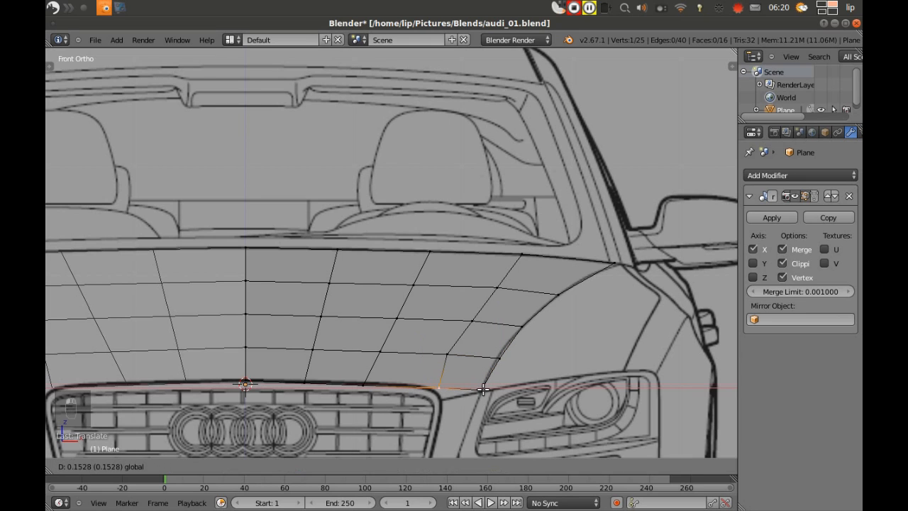
left_click(482, 388)
key("g")
key("z")
left_click(479, 405)
key("g")
key("x")
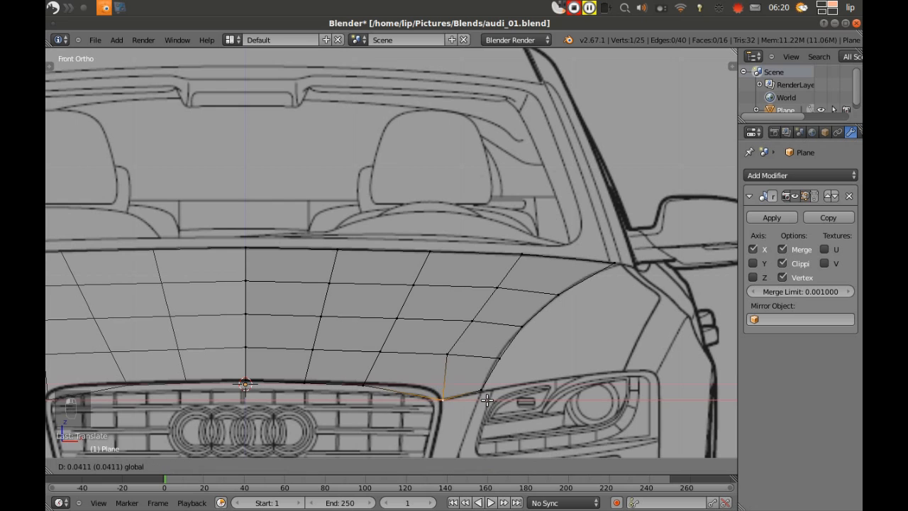
left_click(487, 401)
Shift the three interior vertices of the outermost lengthwise loop slightly outward along X, one by one, to smooth its curve
right_click(449, 354)
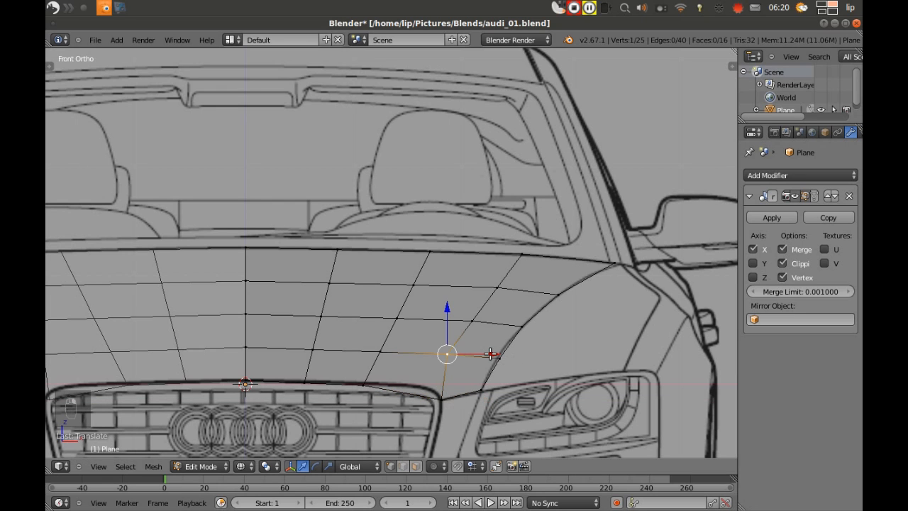
key("g")
key("x")
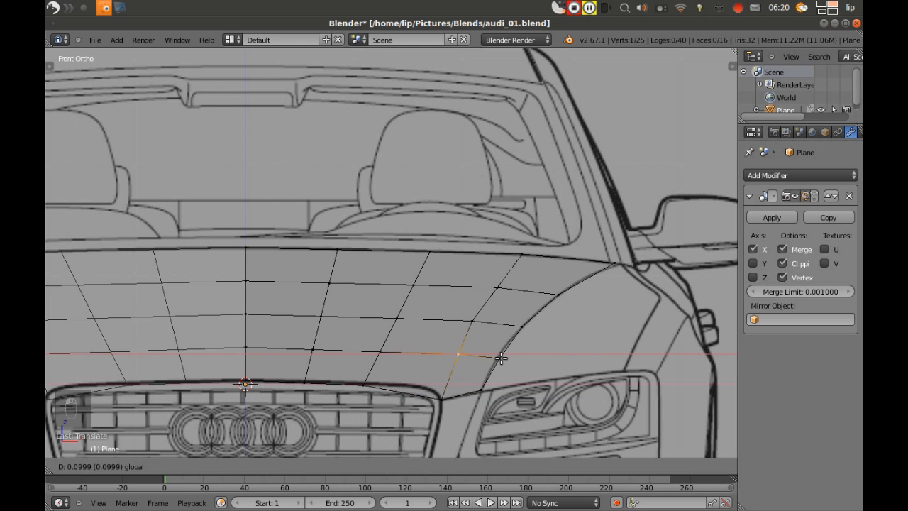
left_click(496, 358)
right_click(472, 320)
left_click_drag(519, 324, 523, 324)
right_click(497, 288)
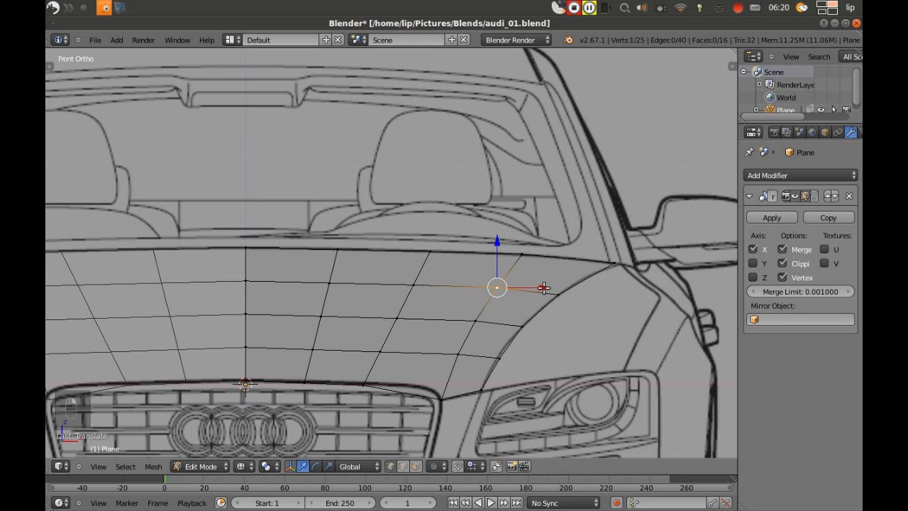
left_click_drag(543, 289, 546, 288)
Move the outermost lengthwise loop's rear-edge vertex outward along X and adjust its height along Z to the blueprint line
left_click(528, 255, "ctrl")
key("g")
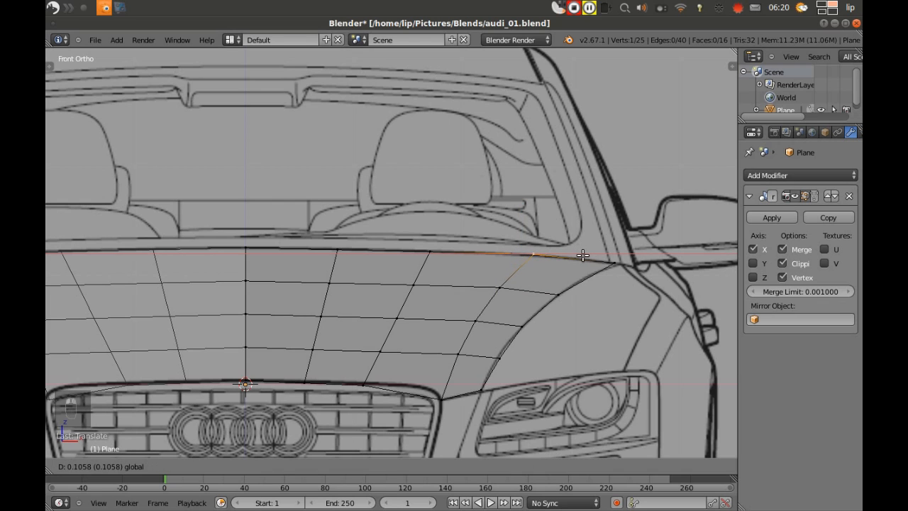
left_click(582, 256)
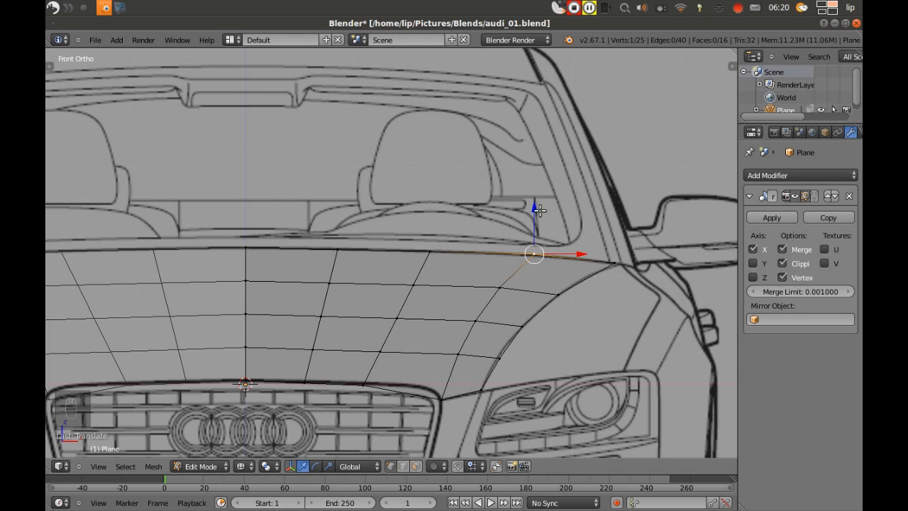
left_click_drag(534, 209, 537, 207)
Shift all five vertices of the middle lengthwise loop outward along X, from the hood's front edge to its rear edge
right_click(362, 379)
left_click_drag(406, 385, 424, 386)
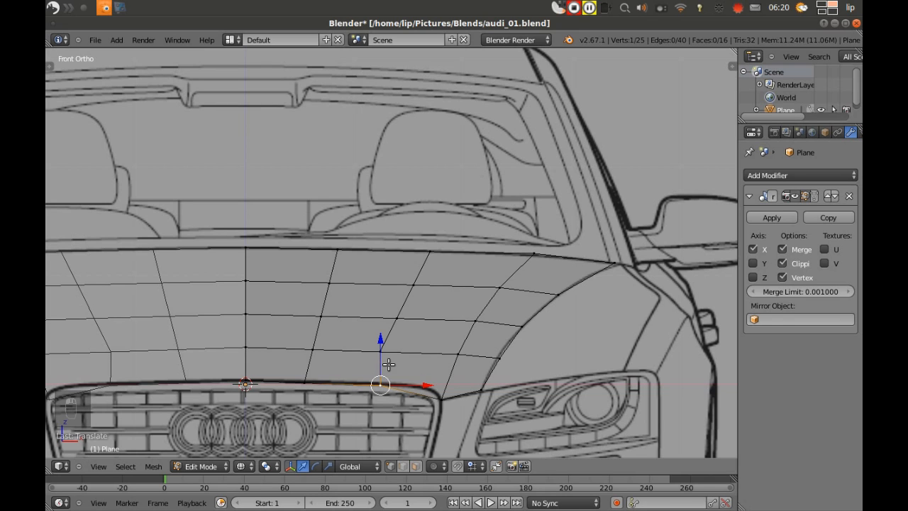
right_click(380, 351)
left_click_drag(425, 351, 431, 351)
right_click(395, 318)
left_click_drag(434, 318, 441, 318)
right_click(414, 280)
left_click_drag(452, 283, 450, 279)
right_click(428, 251)
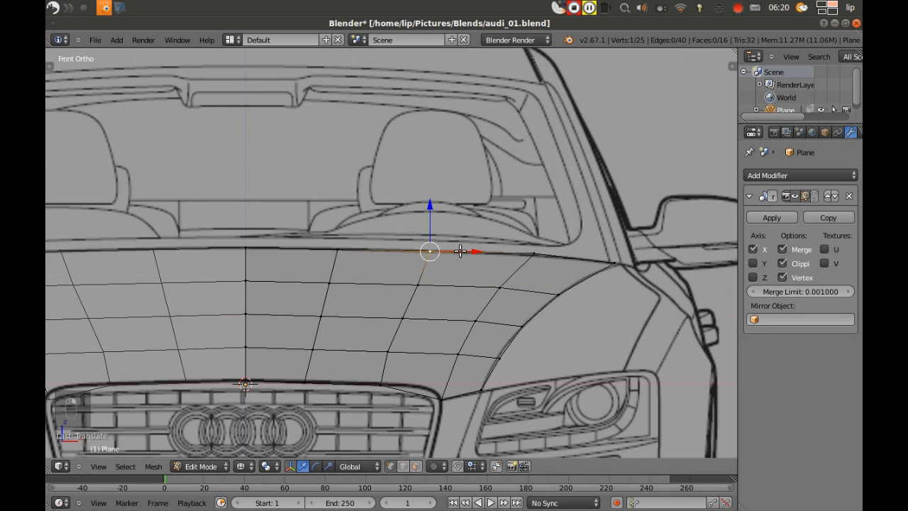
left_click_drag(472, 249, 483, 247)
On the lengthwise loop nearest the centre line, shift the front-edge vertex outward and the two rearmost interior vertices inward along X
right_click(304, 382)
mouse_move(348, 380)
left_mouse_down()
mouse_move(360, 377)
mouse_move(353, 378)
left_mouse_up()
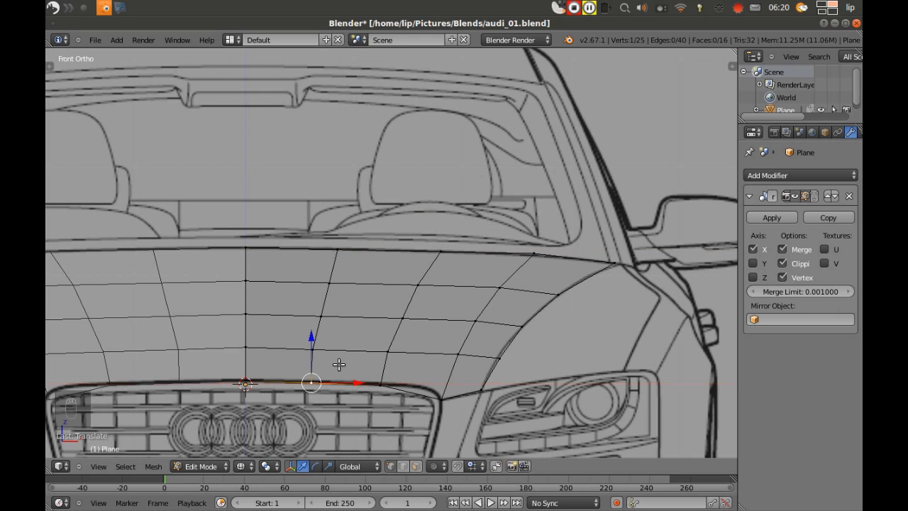
right_click(323, 312)
key("g")
key("x")
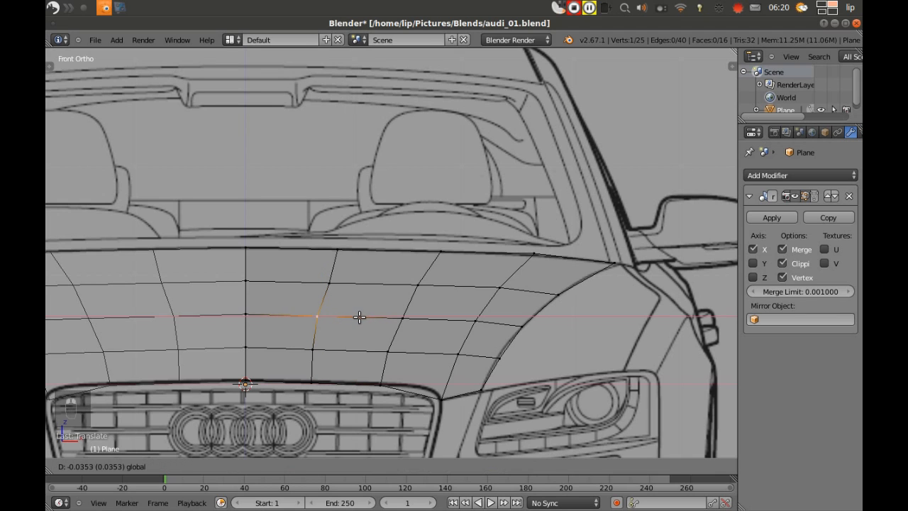
left_click(358, 316)
right_click(329, 281)
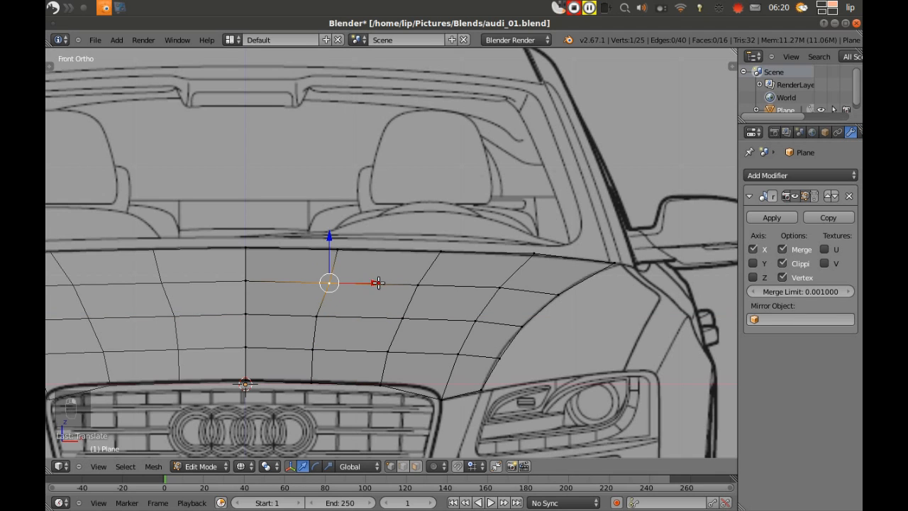
key("g")
key("x")
left_click(370, 284)
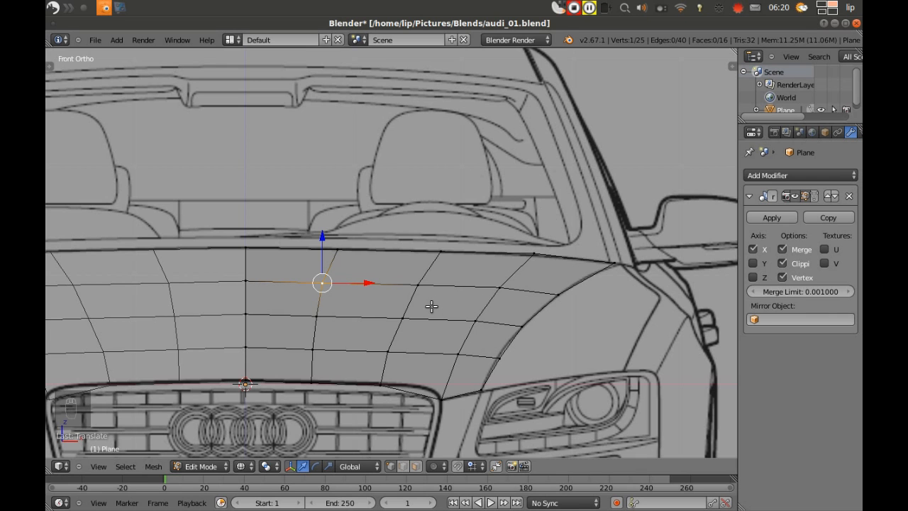
Select the rearmost interior centre-line vertex in the front view and raise it along Z onto the hood's profile in the side view
scroll(434, 307, "down", 4)
scroll(434, 307, "up", 1)
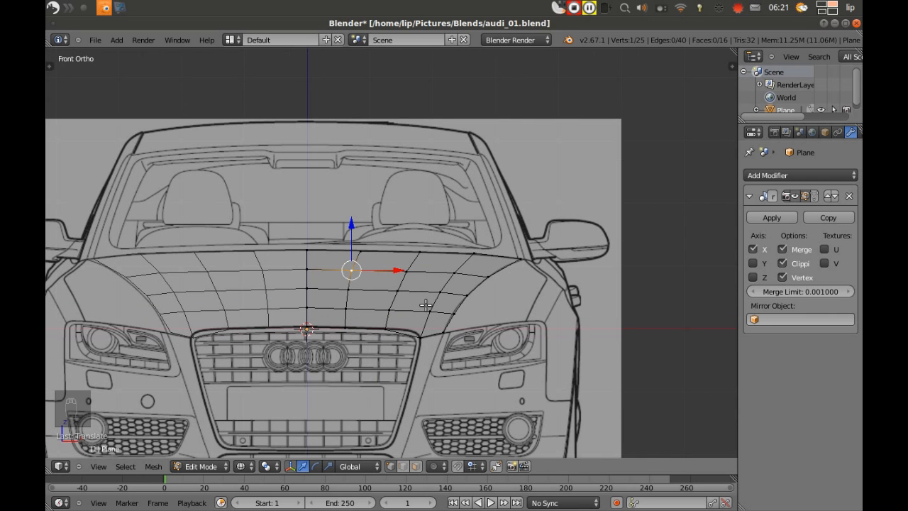
key("ctrl+alt+q")
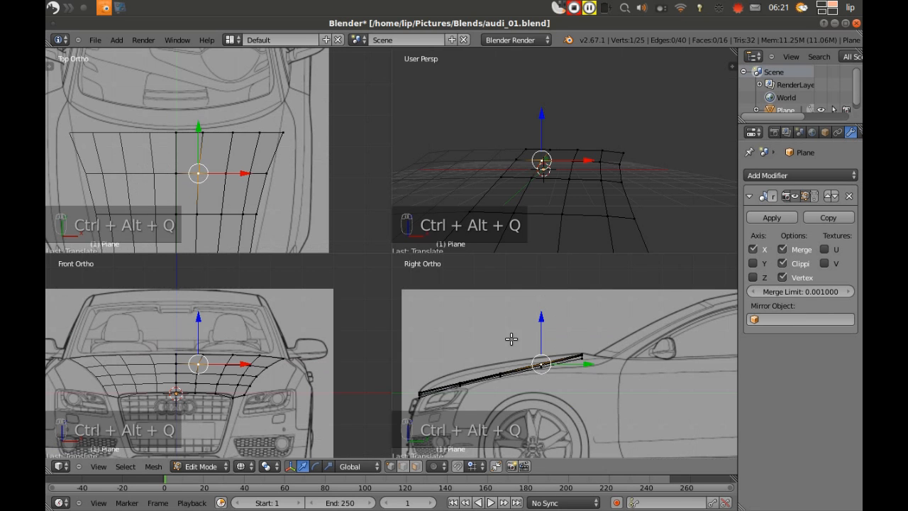
key("ctrl+alt+q")
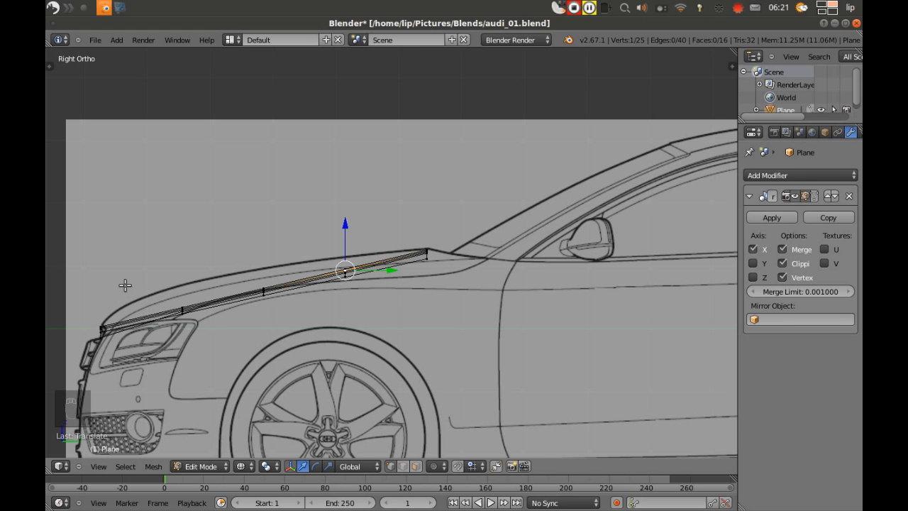
key("ctrl+alt+q")
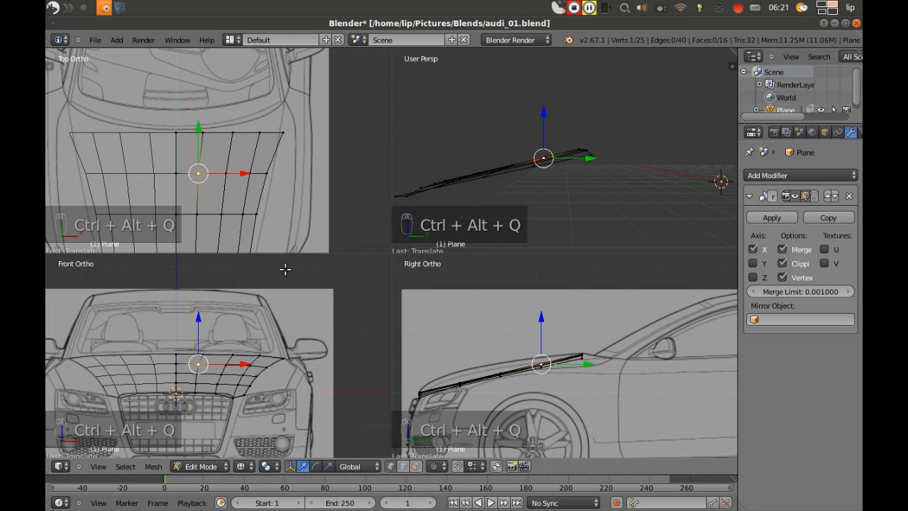
right_click(178, 360)
key("ctrl+alt+q")
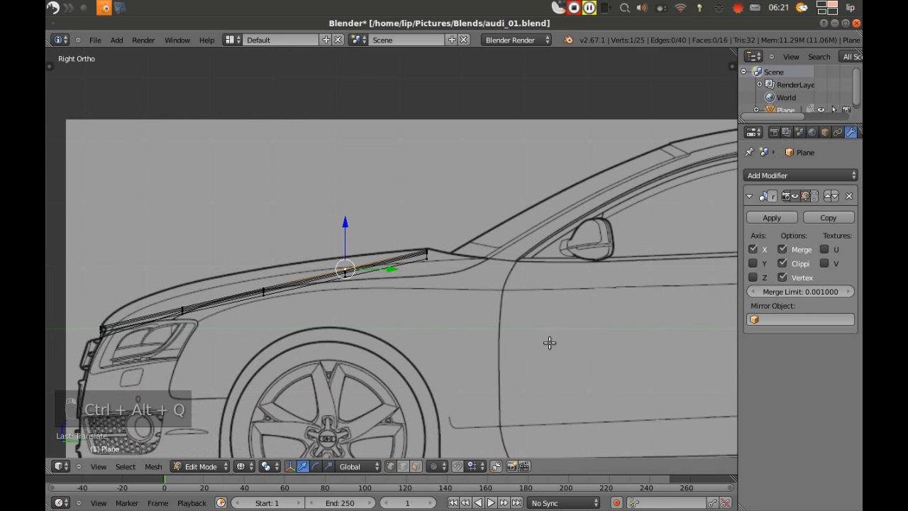
left_click_drag(343, 222, 345, 207)
Raise the middle centre-line vertex along Z onto the hood's side profile and fine-tune the height of the one behind it
key("ctrl+alt+q")
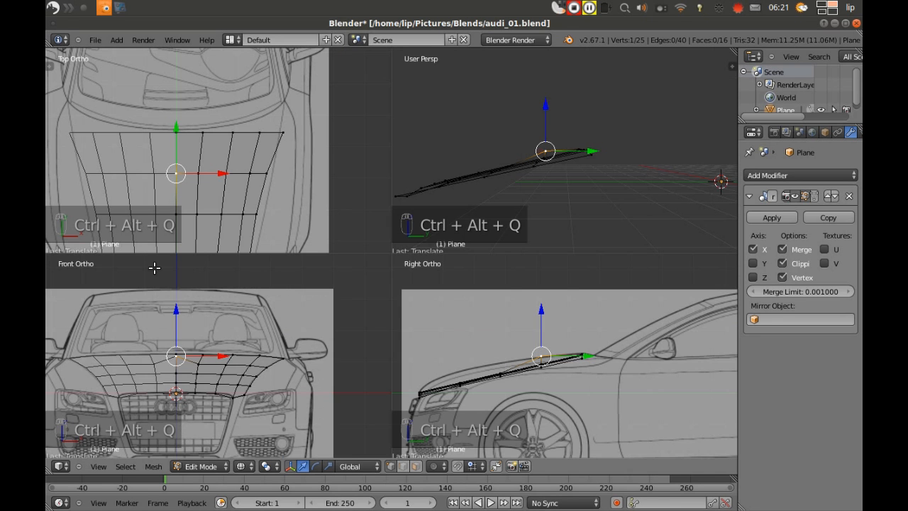
right_click(177, 380)
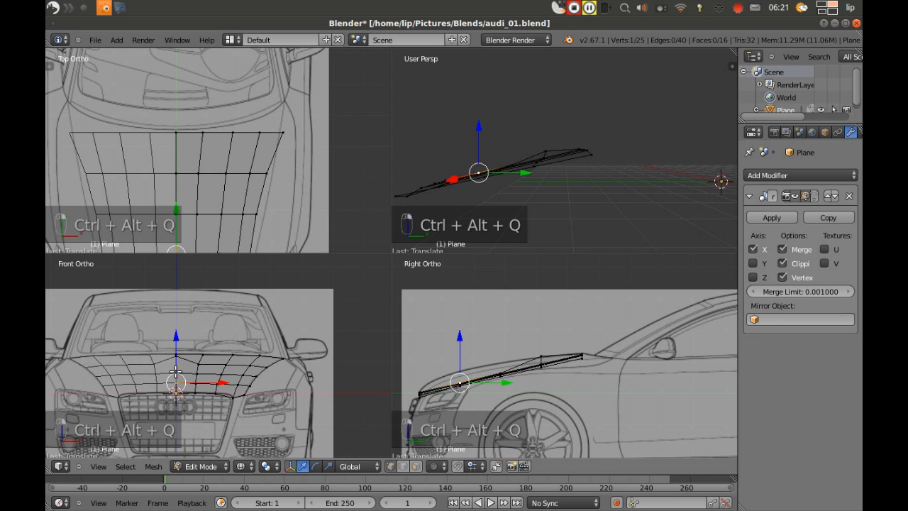
right_click(176, 375)
key("ctrl+alt+q")
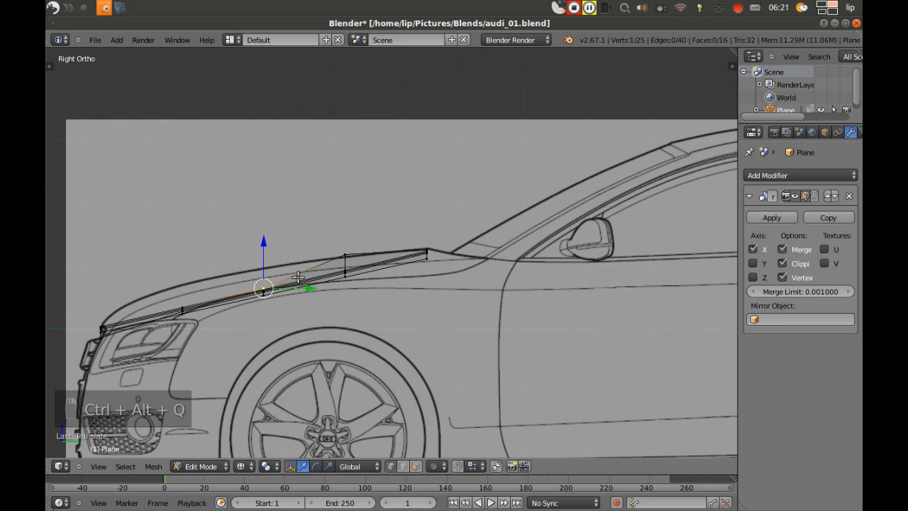
key("g")
key("z")
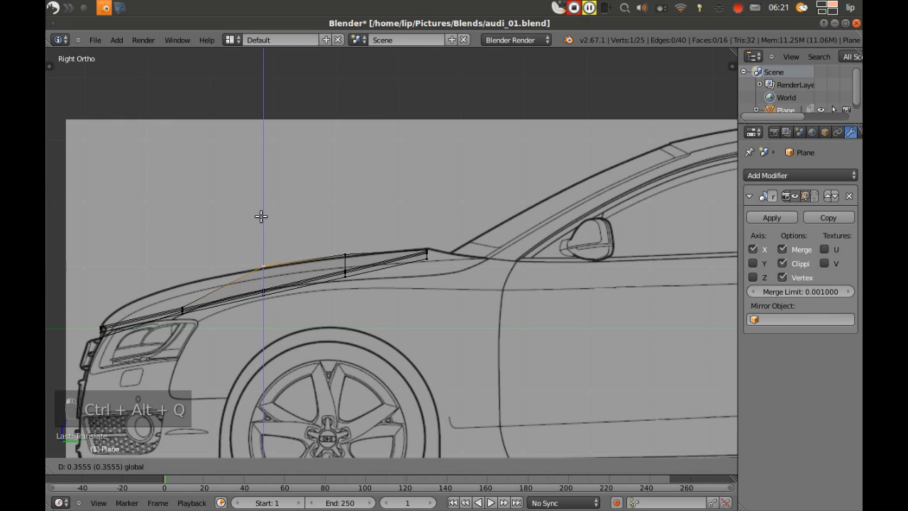
left_click(262, 218)
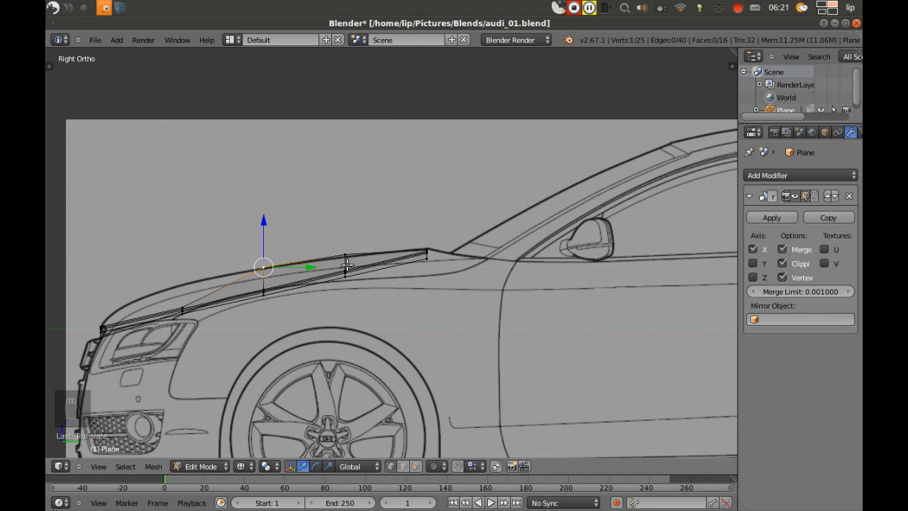
right_click(346, 254)
left_click_drag(345, 211, 346, 212)
Select the foremost interior centre-line vertex in the front view and raise it along Z onto the hood's side profile
key("ctrl+alt+q")
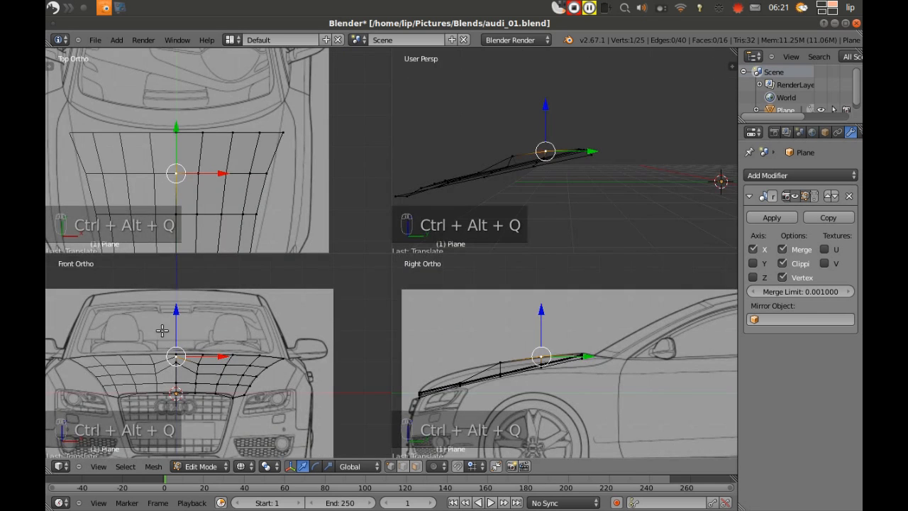
key("ctrl+alt+q")
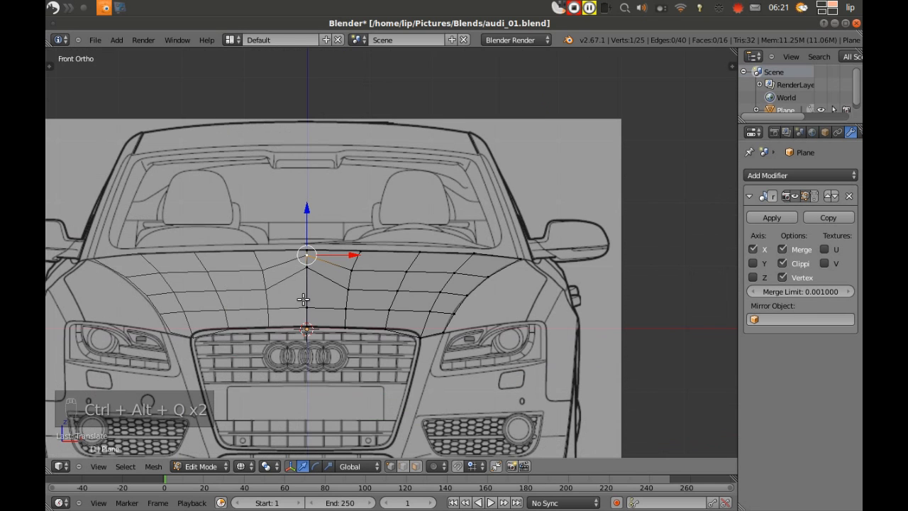
key("ctrl+alt+q")
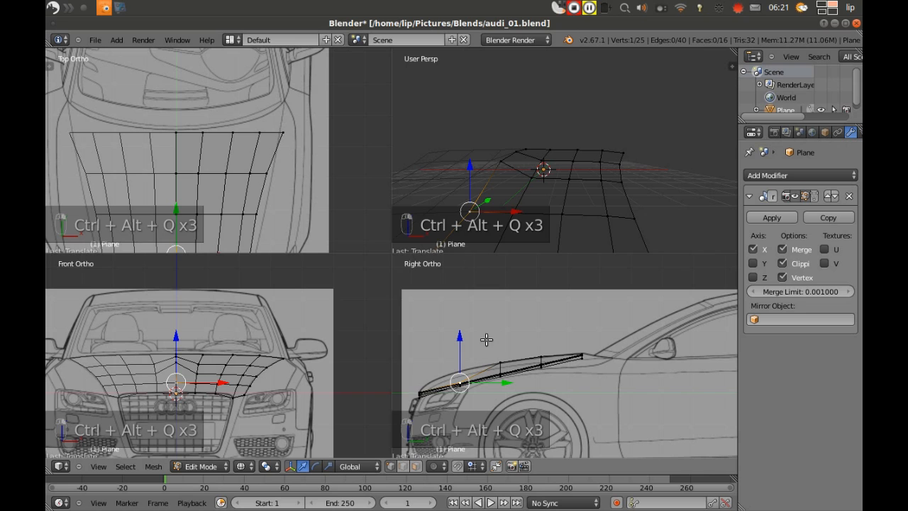
key("ctrl+alt+q")
left_click_drag(182, 264, 187, 239)
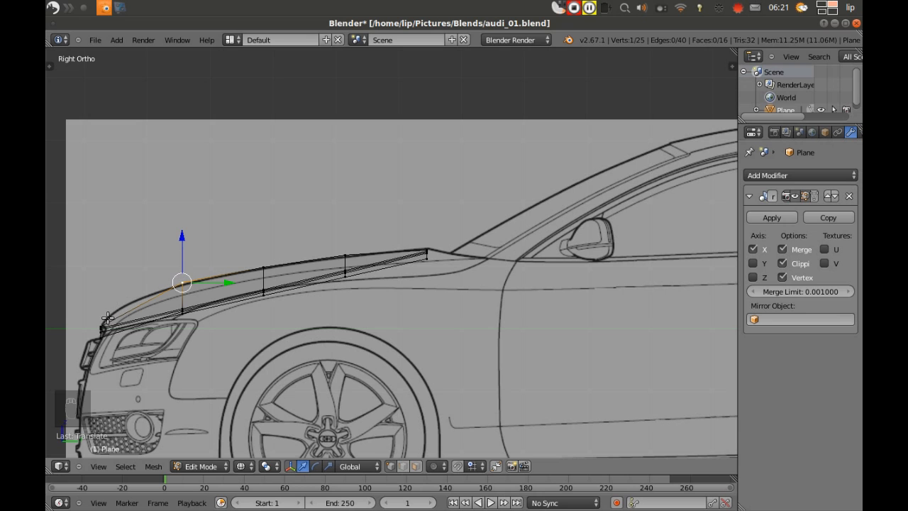
key("ctrl+alt+z")
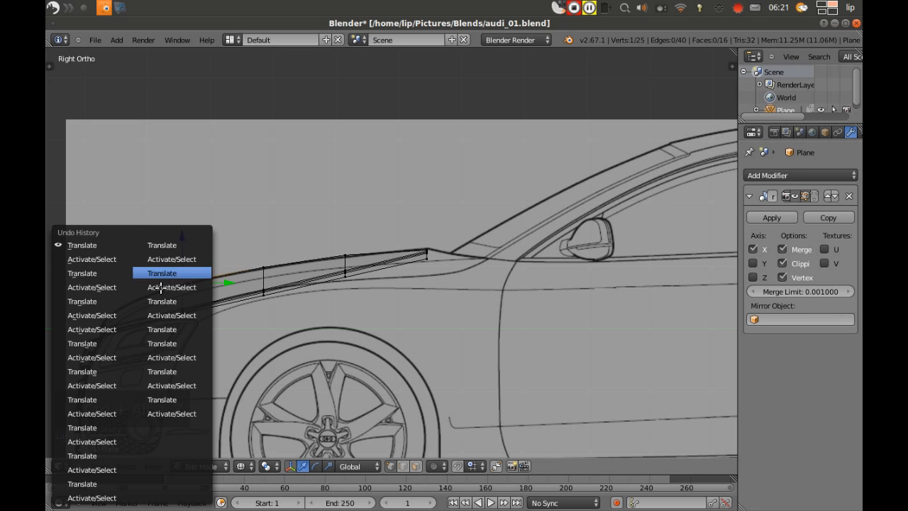
left_click(161, 284)
In the front view, raise the rearmost interior row's vertex next to the centre line along Z by about 0.19
key("ctrl+alt+q")
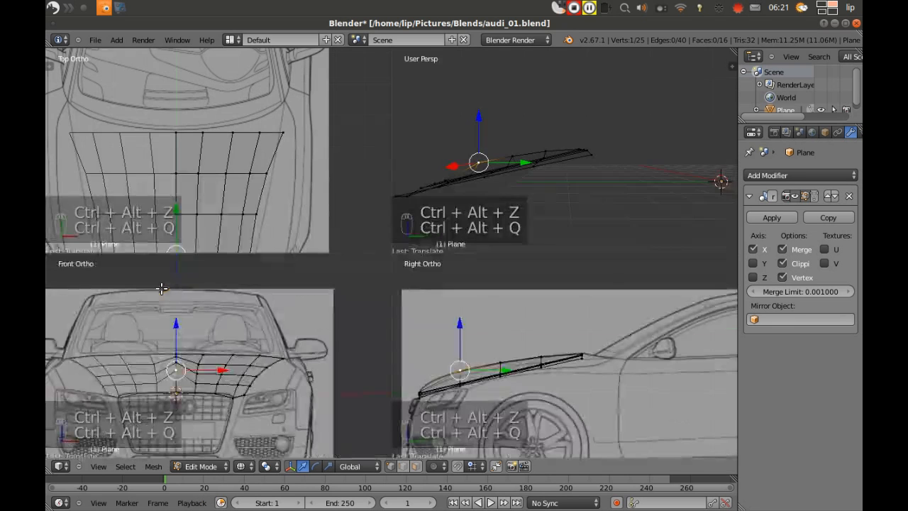
key("ctrl+alt+q")
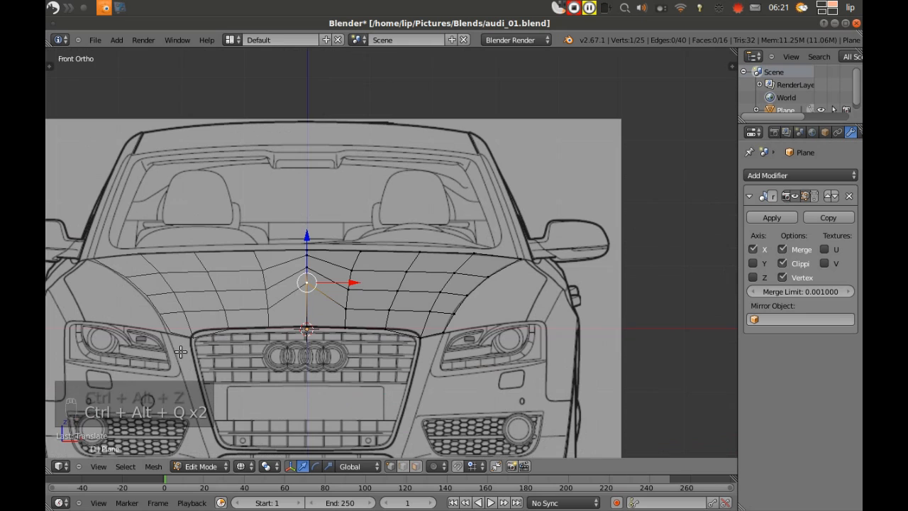
right_click(352, 270)
key("g")
key("z")
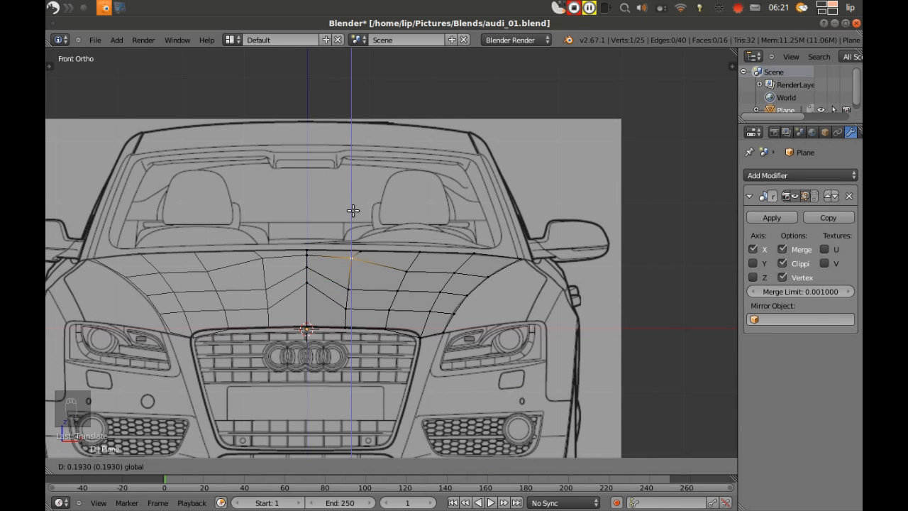
left_click(353, 210)
Raise the next two vertices outward in the rearmost interior row along Z by about 0.20 and 0.14
right_click(404, 265)
key("g")
key("z")
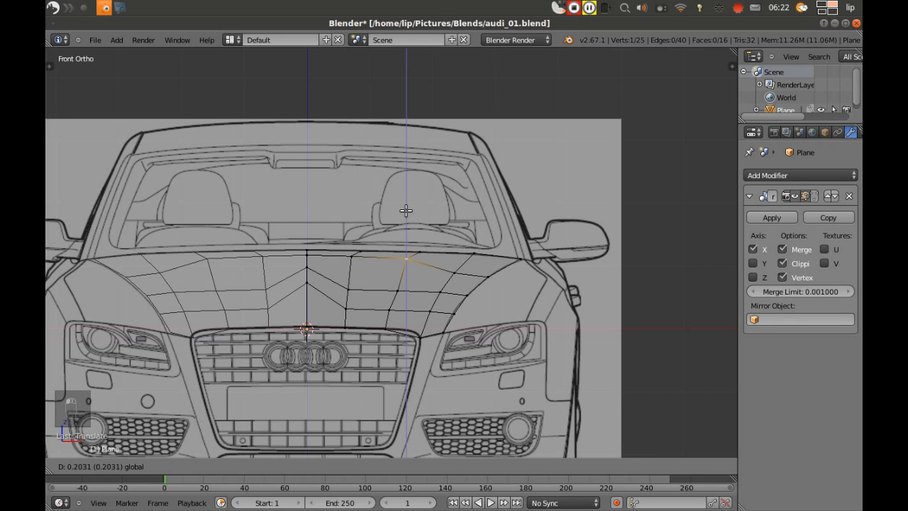
left_click(405, 210)
right_click(454, 271)
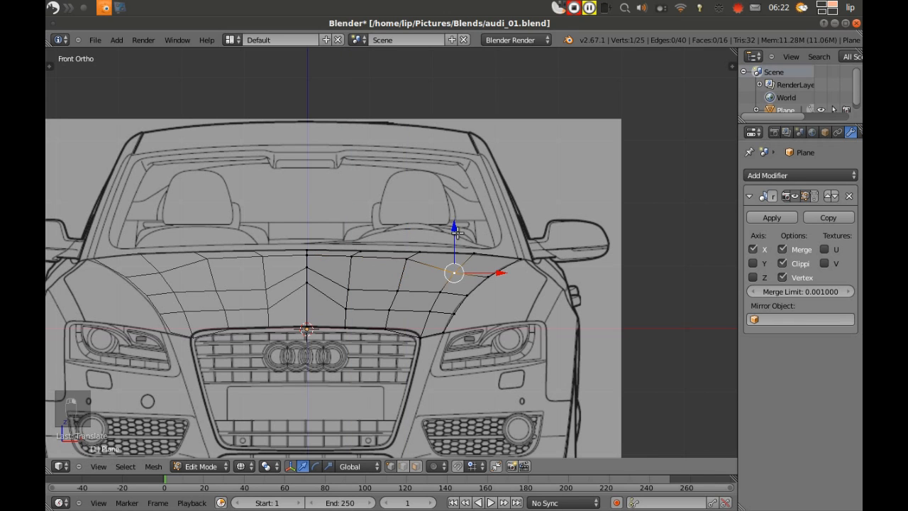
key("g")
key("z")
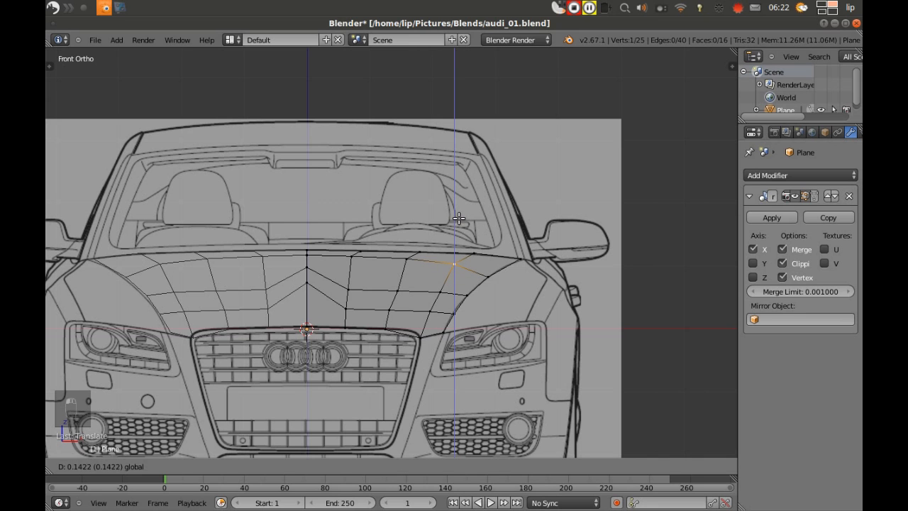
left_click(459, 218)
Raise the outer-edge vertex of the rearmost interior row along Z onto the upper dashed hood line in the side view
key("ctrl+alt+q")
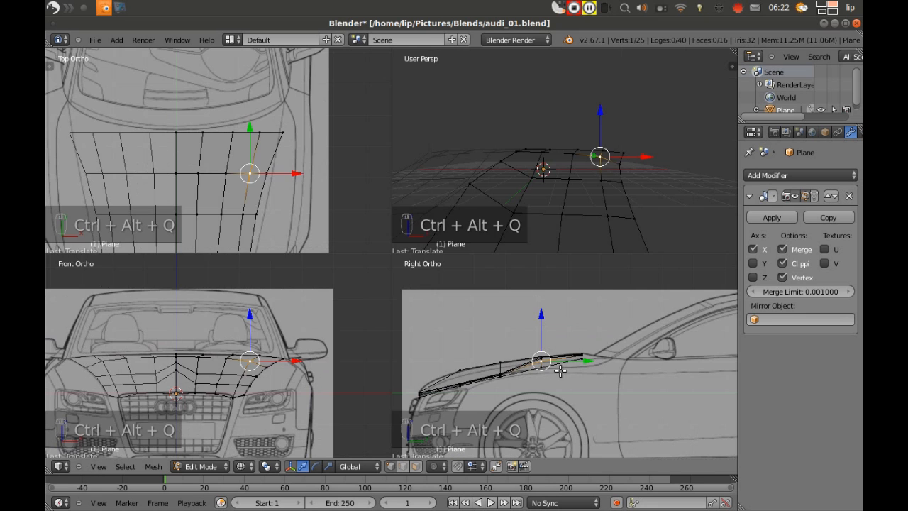
key("ctrl+alt+q")
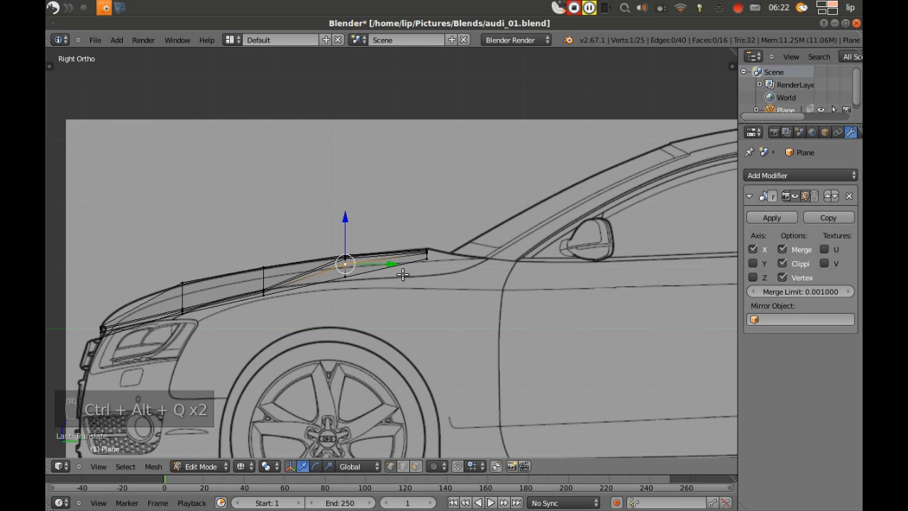
right_click(347, 285)
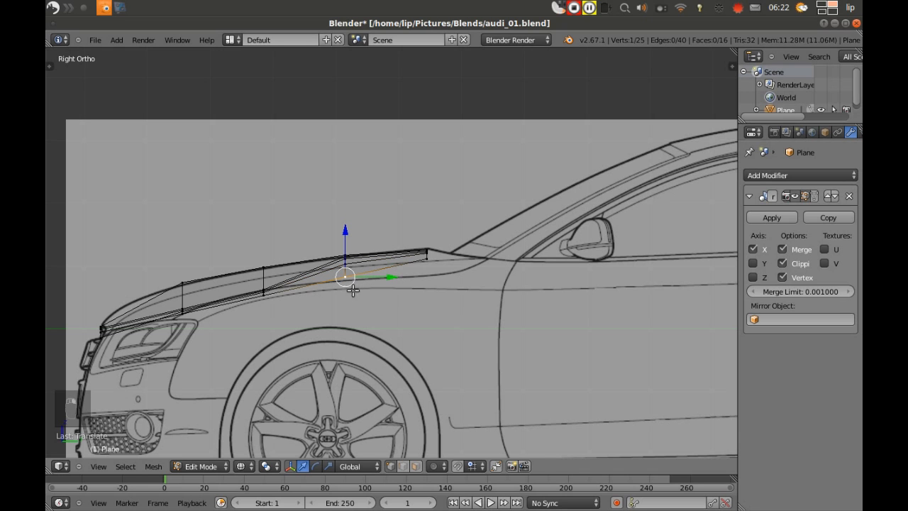
key("ctrl+alt+q")
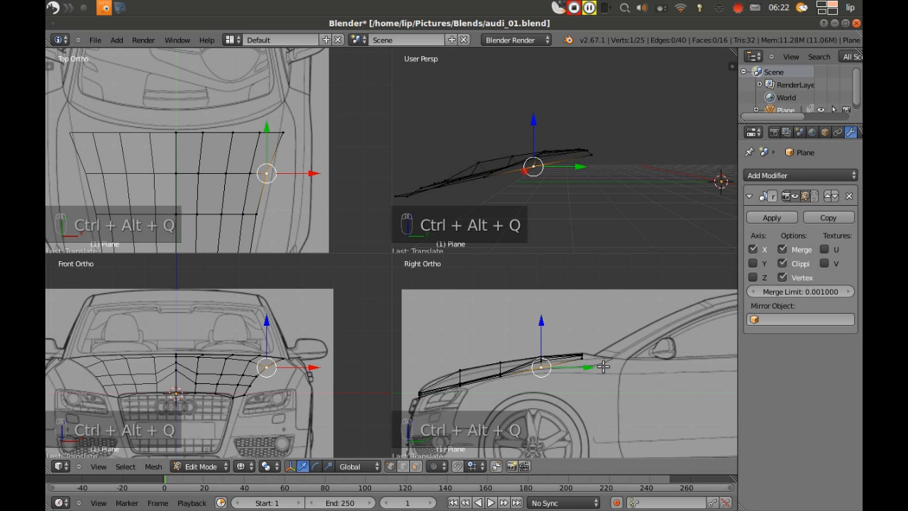
scroll(603, 367, "up", 5)
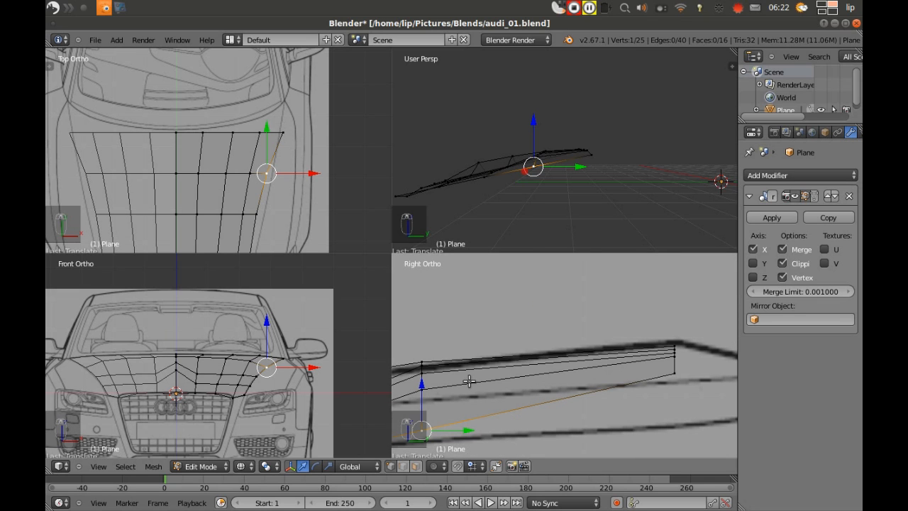
scroll(565, 367, "down", 2, "ctrl")
scroll(564, 366, "up", 4, "ctrl")
scroll(564, 365, "down", 4, "ctrl")
scroll(563, 365, "down", 2, "ctrl")
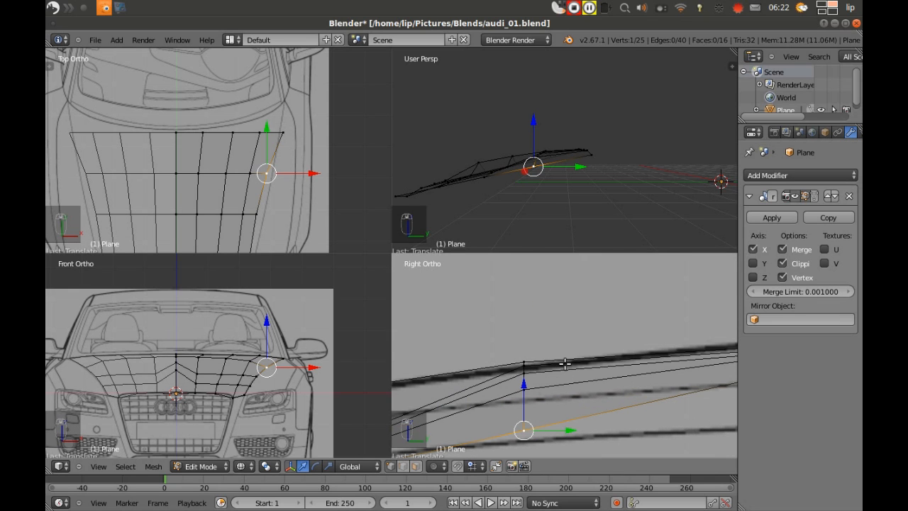
scroll(564, 364, "down", 2, "shift")
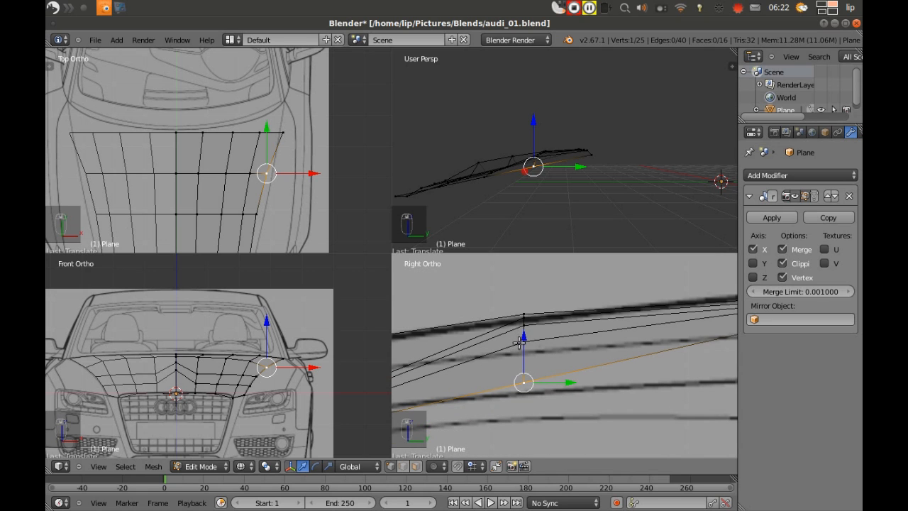
key("g")
key("z")
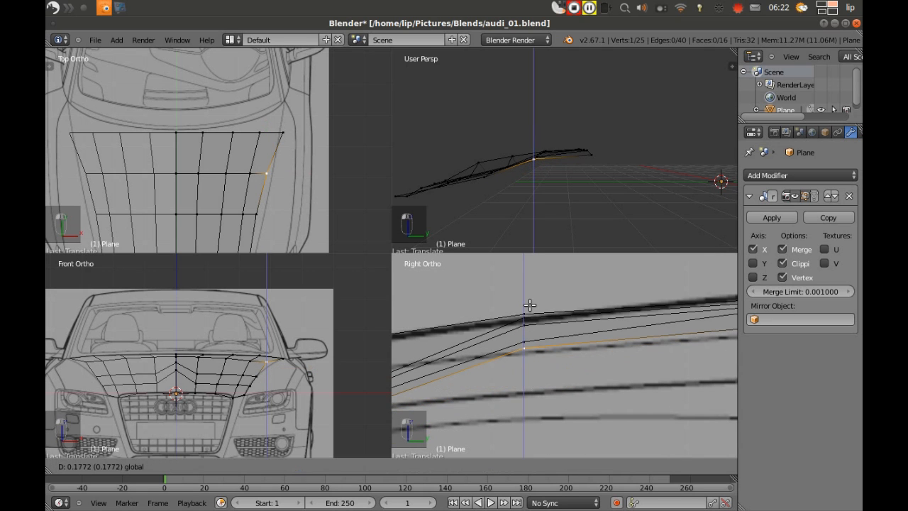
left_click(530, 307)
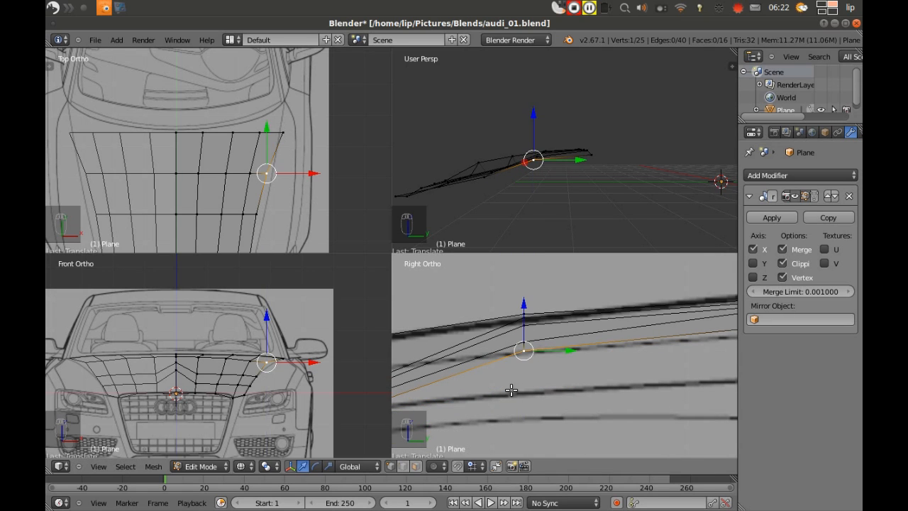
Raise the outer-edge vertex of the middle row along Z by about 0.3 onto the upper dashed line in the side view
scroll(514, 385, "right", 1, "ctrl")
scroll(513, 385, "left", 4, "ctrl")
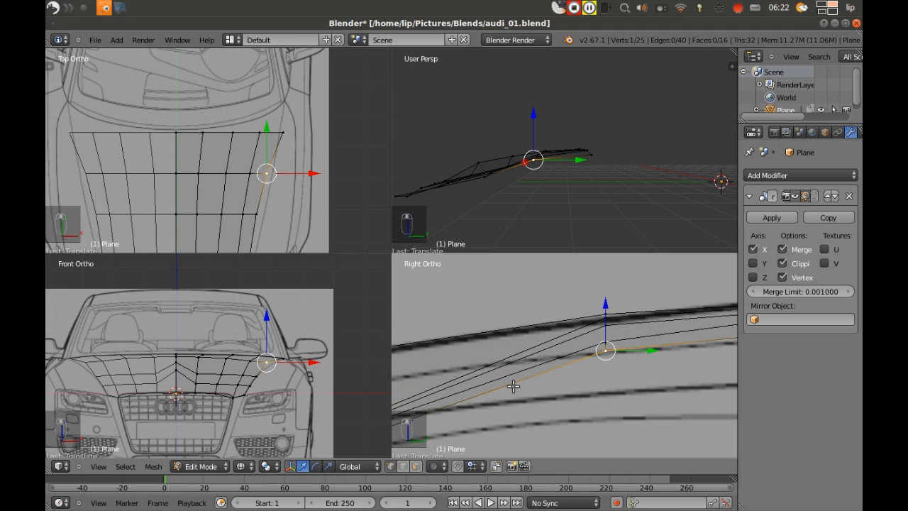
scroll(513, 387, "left", 2, "ctrl")
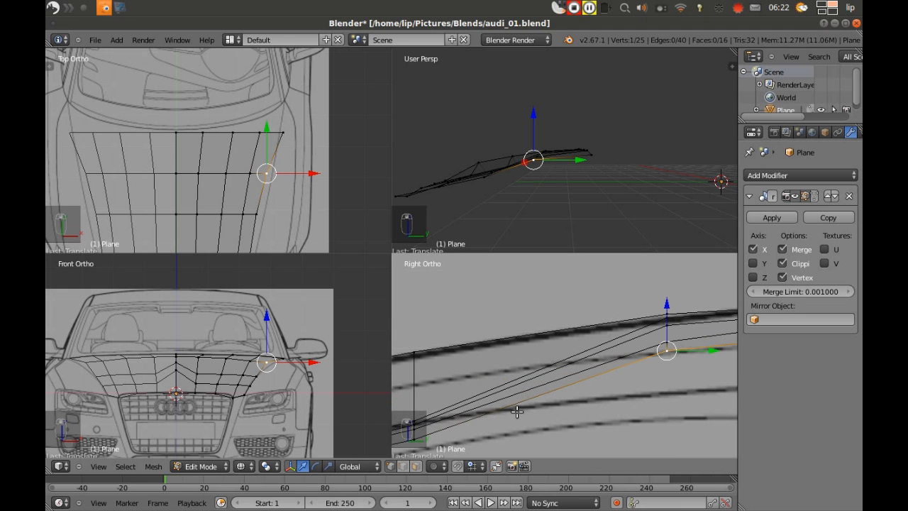
right_click(436, 439)
key("g")
key("z")
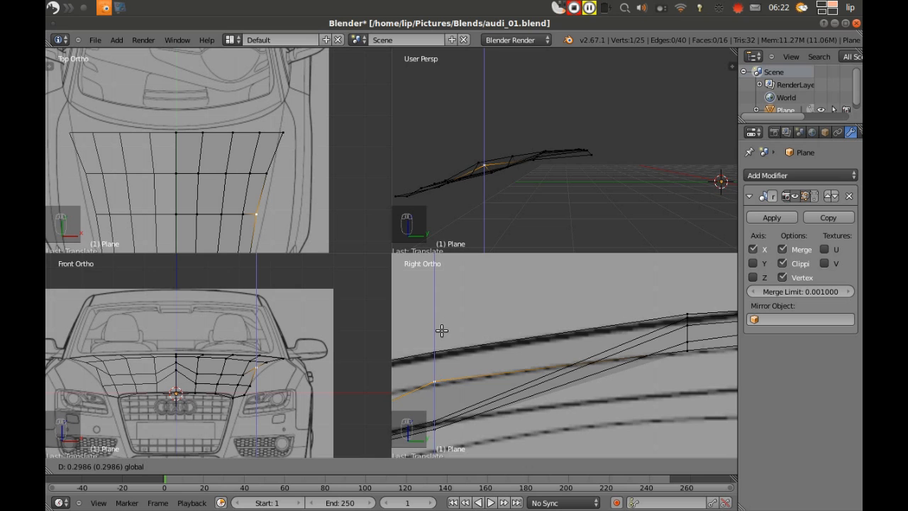
left_click(441, 331)
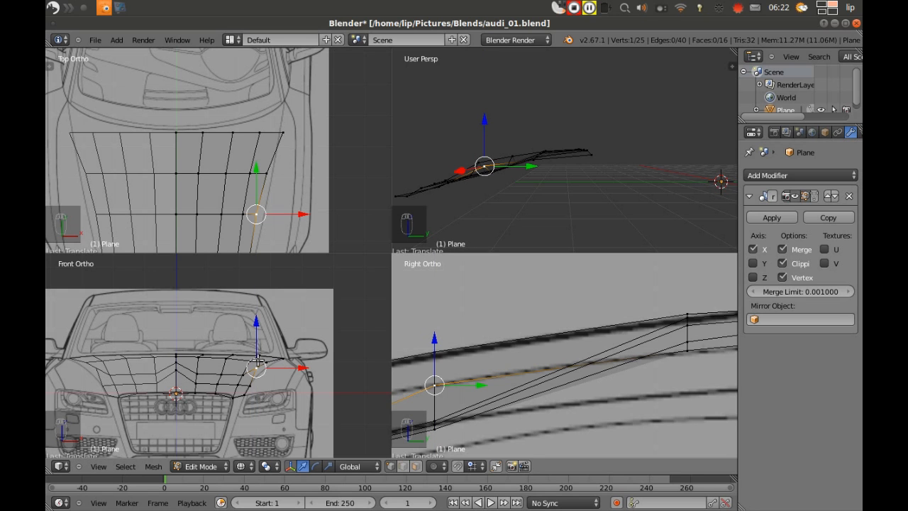
Lower the outer-edge vertices of the middle and rearmost interior rows along Z onto the hood outline in the front view
left_click_drag(256, 324, 258, 328)
right_click(268, 347)
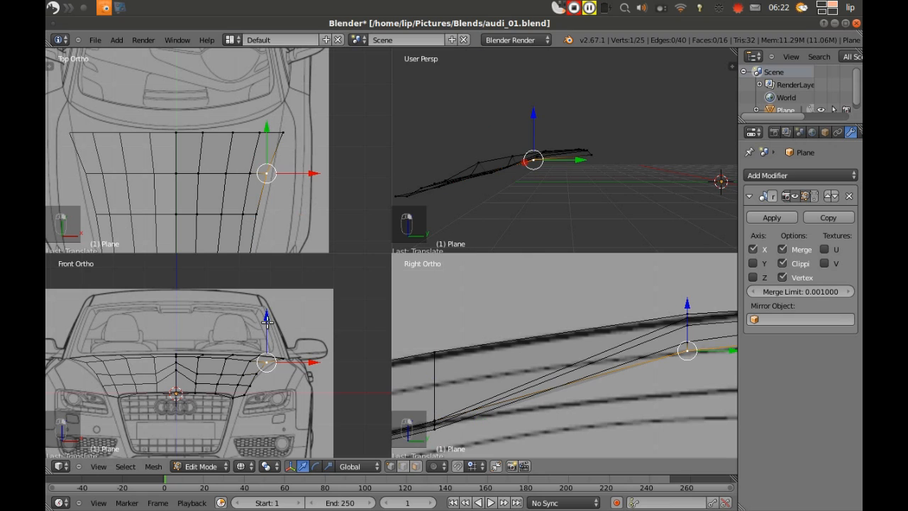
key("g")
key("z")
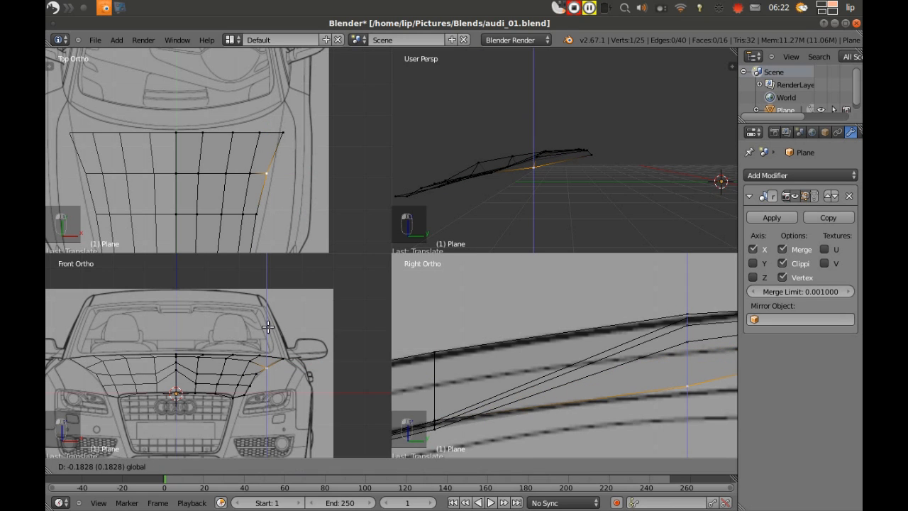
left_click(267, 328)
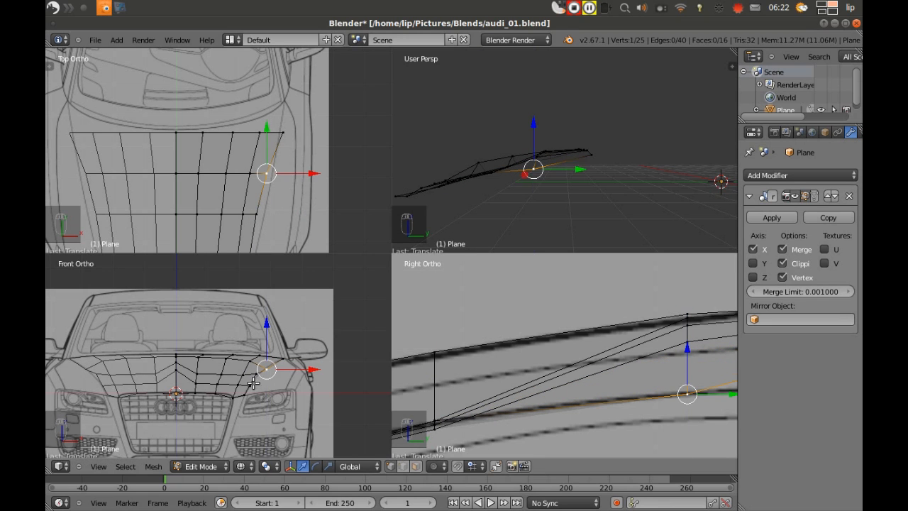
right_click(255, 372)
left_click_drag(254, 327, 252, 330)
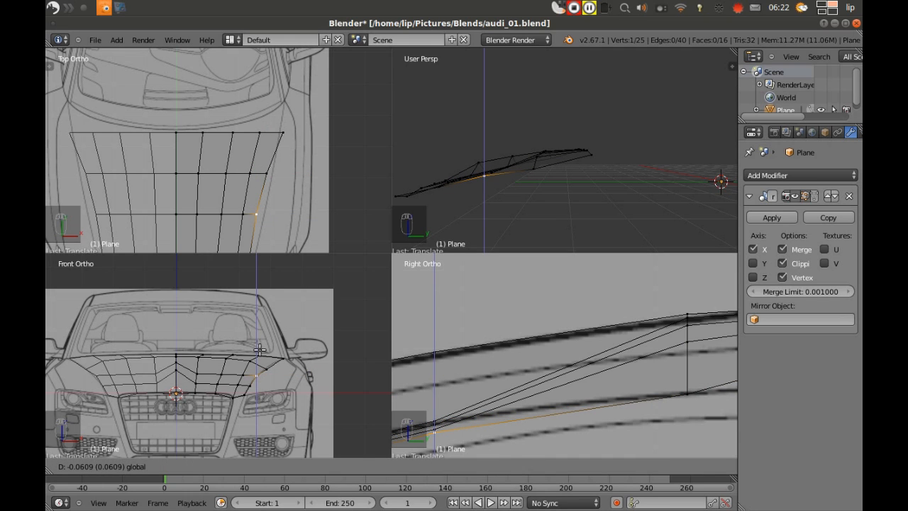
left_click(260, 354)
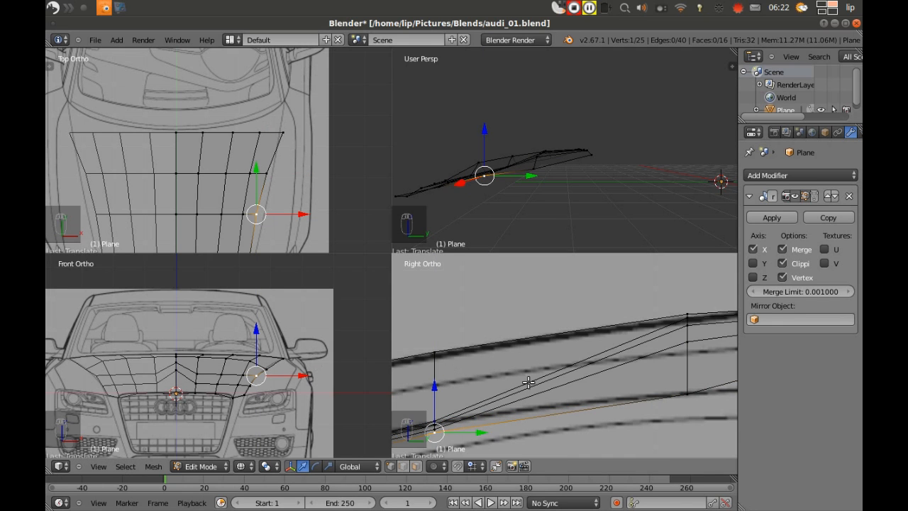
Try lowering the hood's rear outer corner vertex along Z in the side view, and return it to its previous height
scroll(594, 382, "down", 5)
scroll(609, 383, "down", 2)
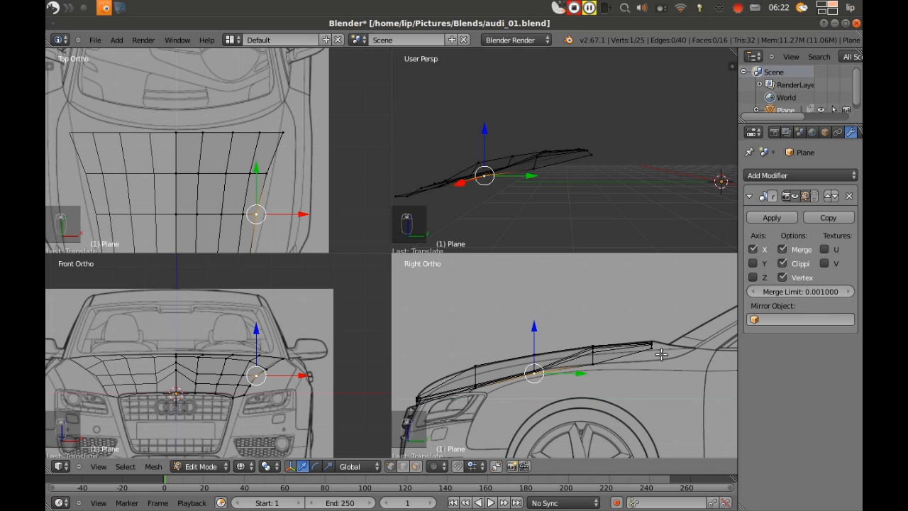
right_click(652, 346)
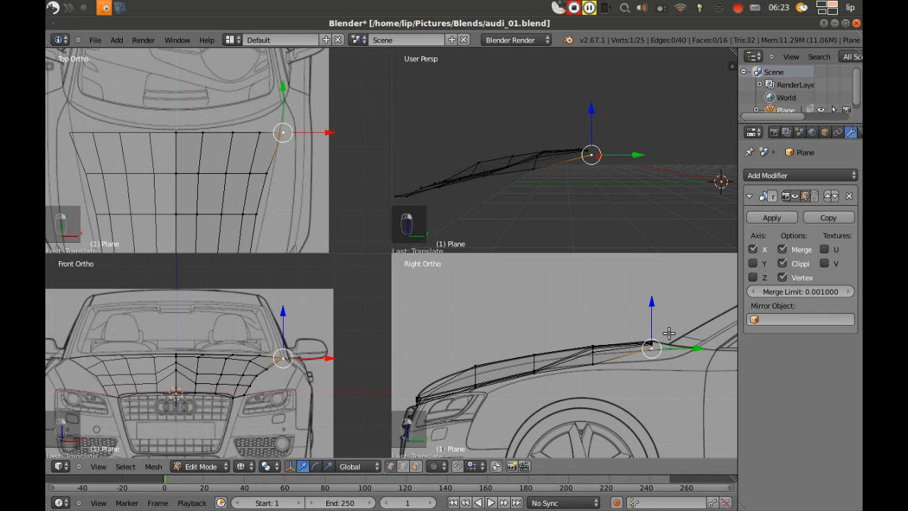
left_click_drag(650, 303, 651, 316)
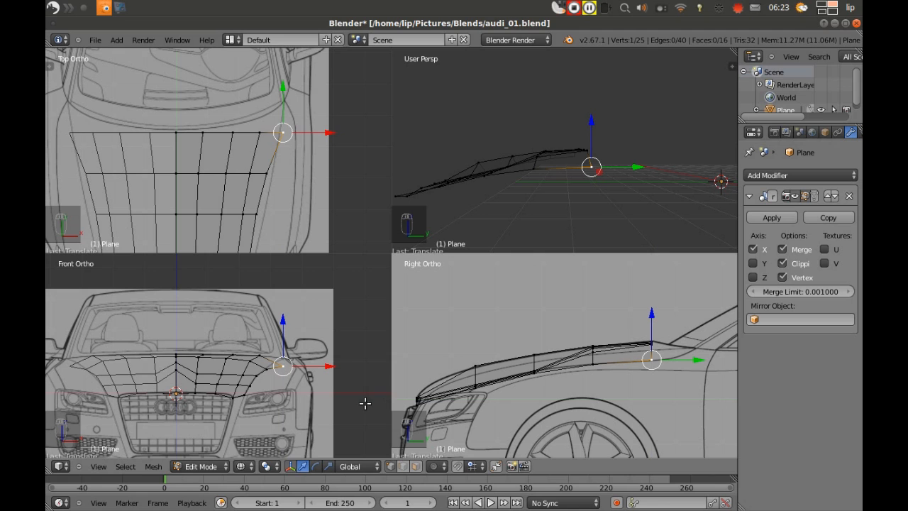
left_click_drag(652, 316, 652, 305)
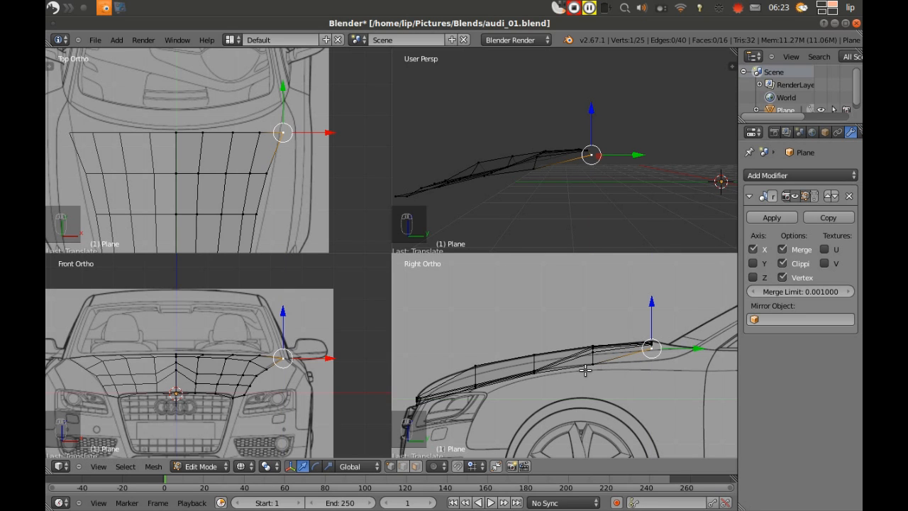
In the enlarged front view, raise the three vertices between centre line and outer edge of the middle row along Z into an even arc
scroll(574, 366, "up", 3)
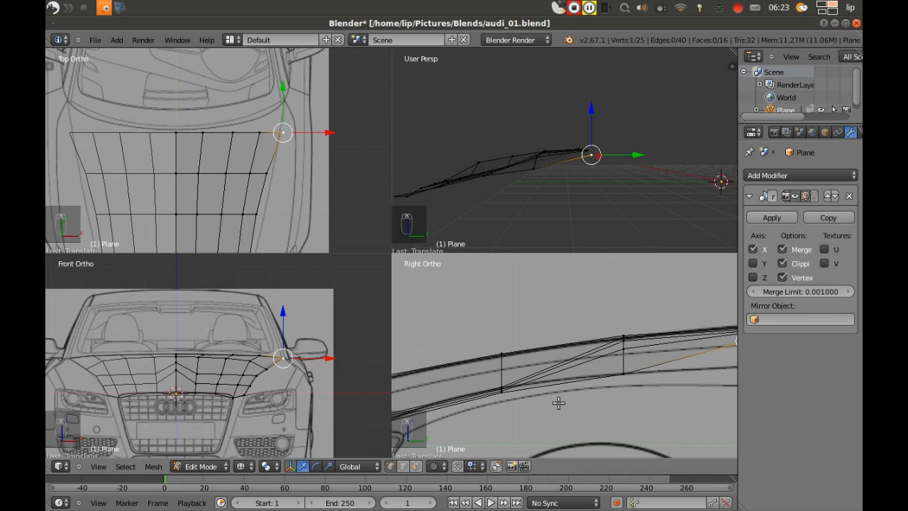
key("ctrl+alt+q")
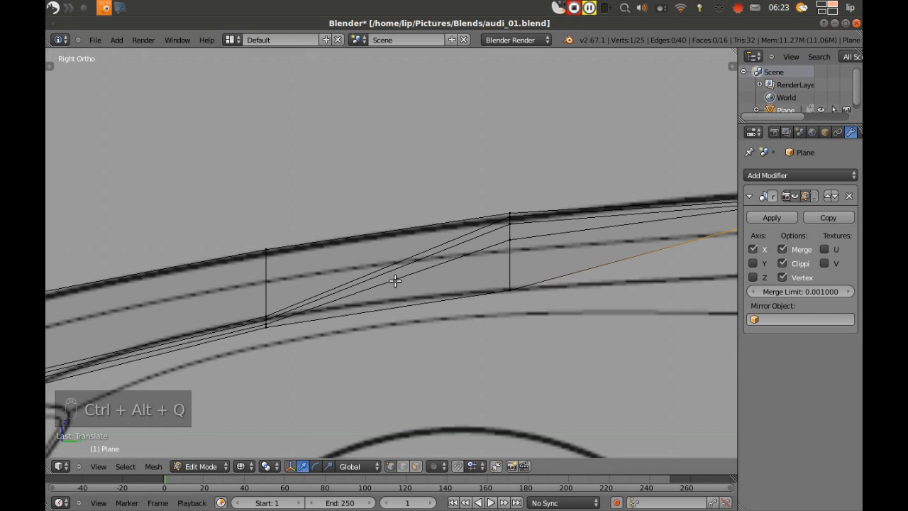
key("ctrl+alt+q")
key("ctrl+alt+q")
right_click(262, 315)
left_click_drag(260, 268, 262, 211)
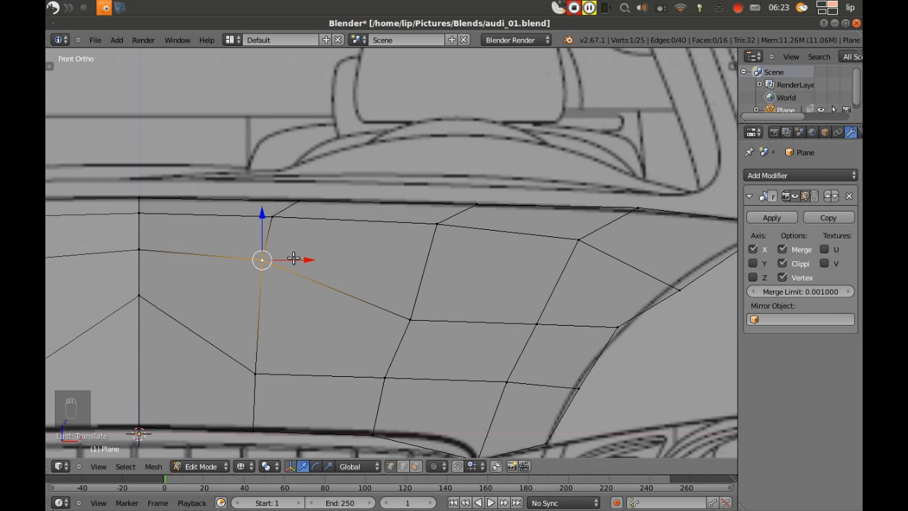
right_click(408, 320)
left_click_drag(411, 271, 418, 216)
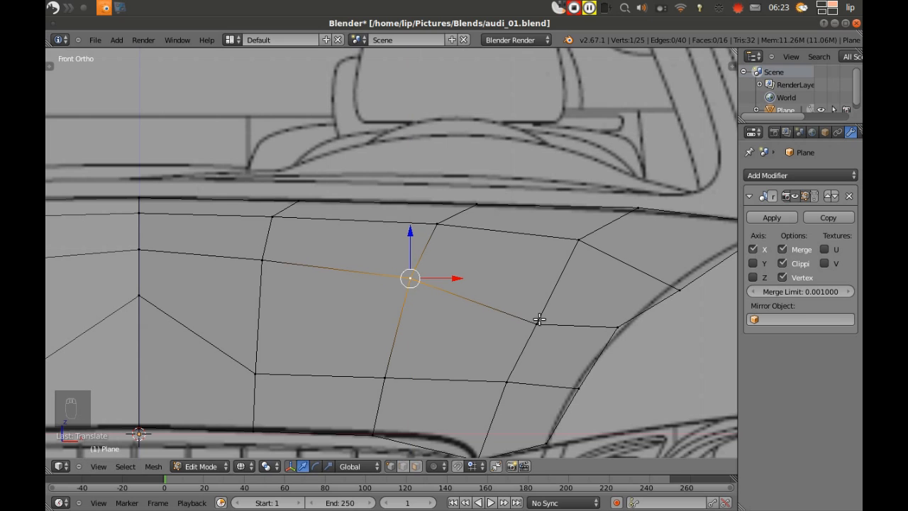
right_click_drag(538, 319, 537, 245)
right_click(547, 267)
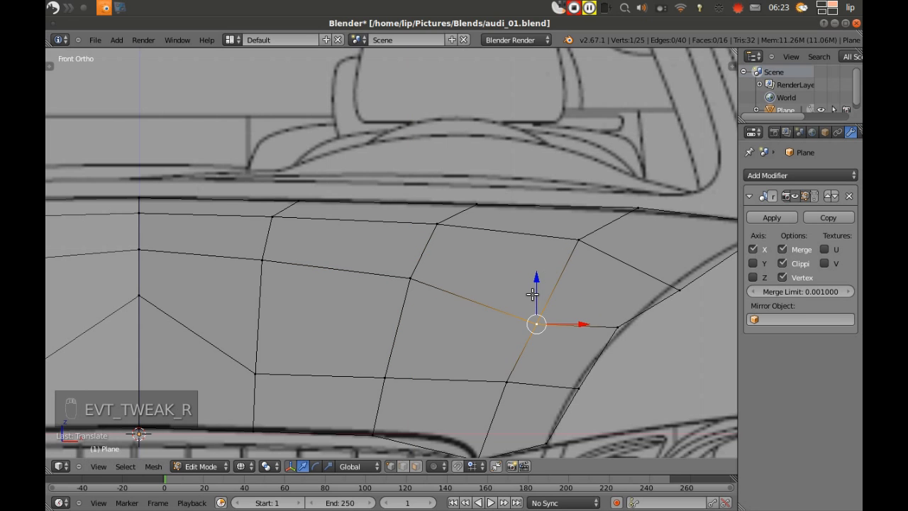
left_click_drag(537, 270, 604, 227)
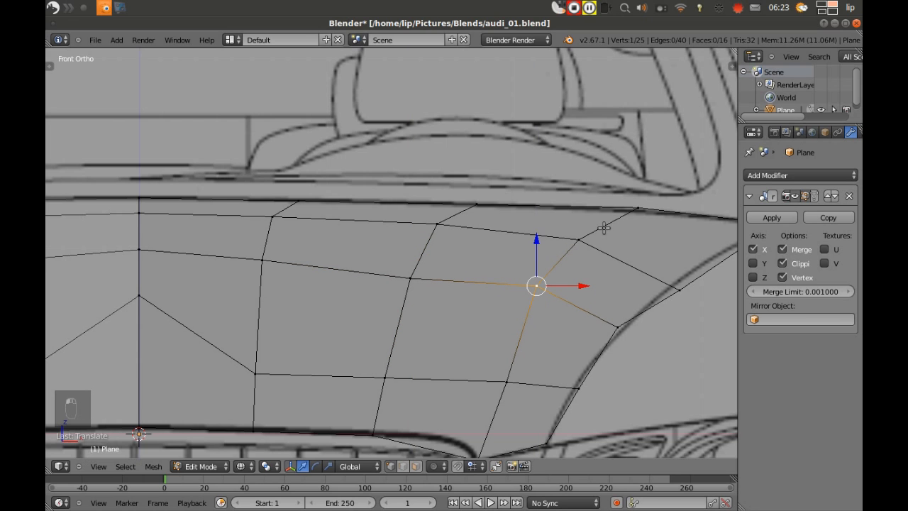
Raise the three vertices between centre line and outer edge of the front interior row along Z, following the middle row's arc
right_click(257, 379)
left_click_drag(254, 332, 259, 266)
right_click(386, 373)
left_click_drag(383, 330, 399, 282)
right_click(512, 381)
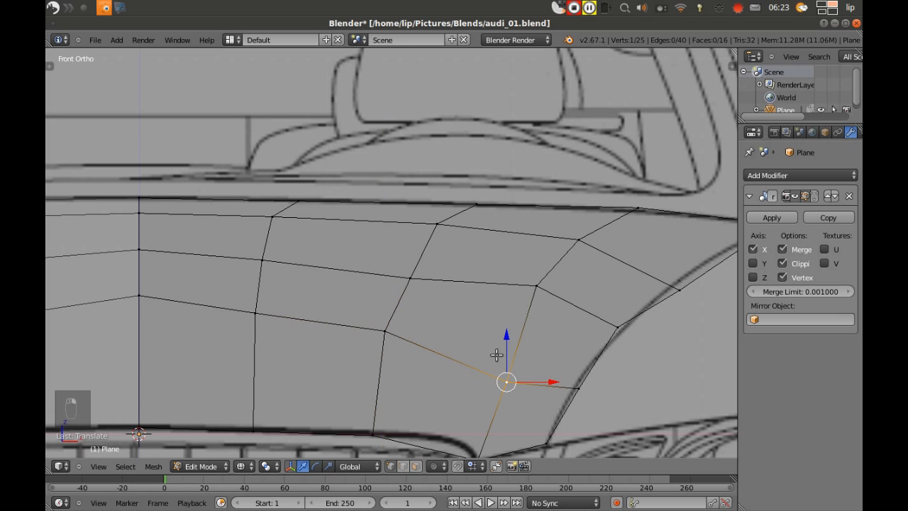
left_click_drag(506, 333, 519, 301)
Shift the outer-edge vertex of the middle row slightly outward along X onto the hood outline
right_click(620, 327)
left_click_drag(656, 329, 659, 331)
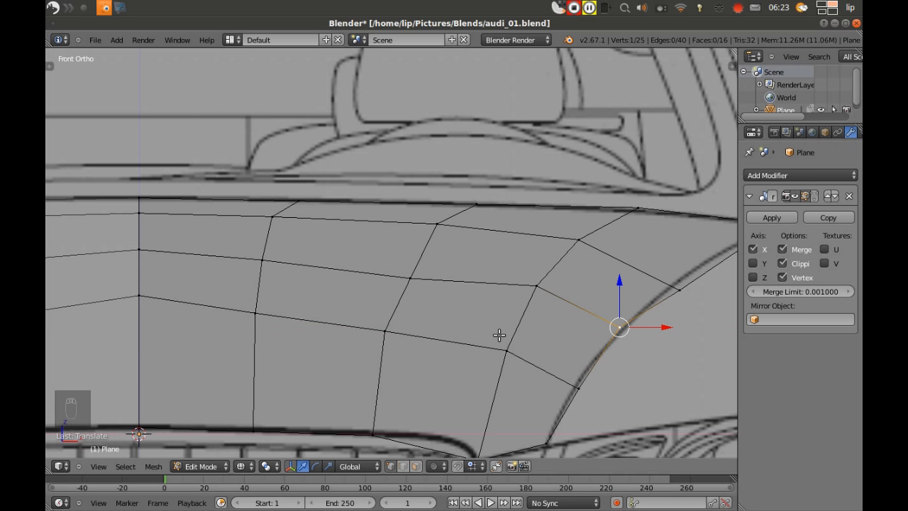
scroll(419, 305, "down", 5)
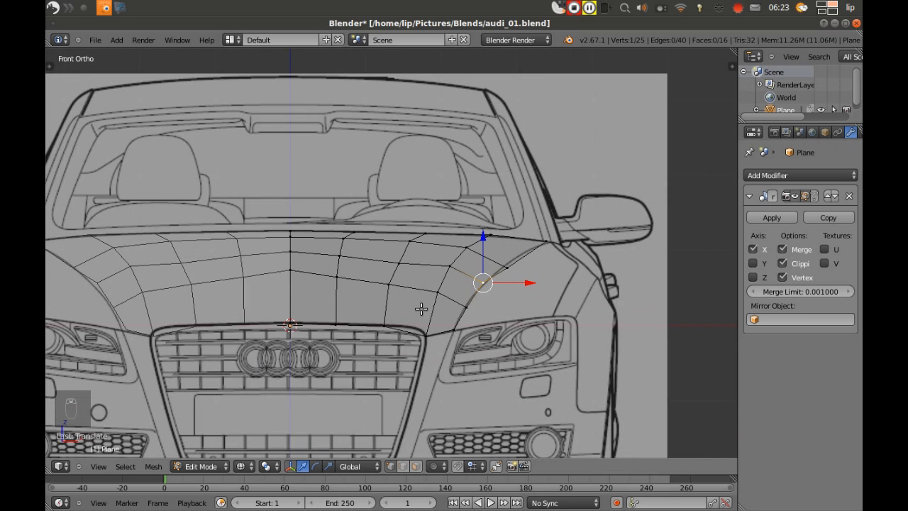
Lower the front interior row's centre-line vertex along Z by about 0.14 and its neighbour by about 0.1
right_click(292, 269)
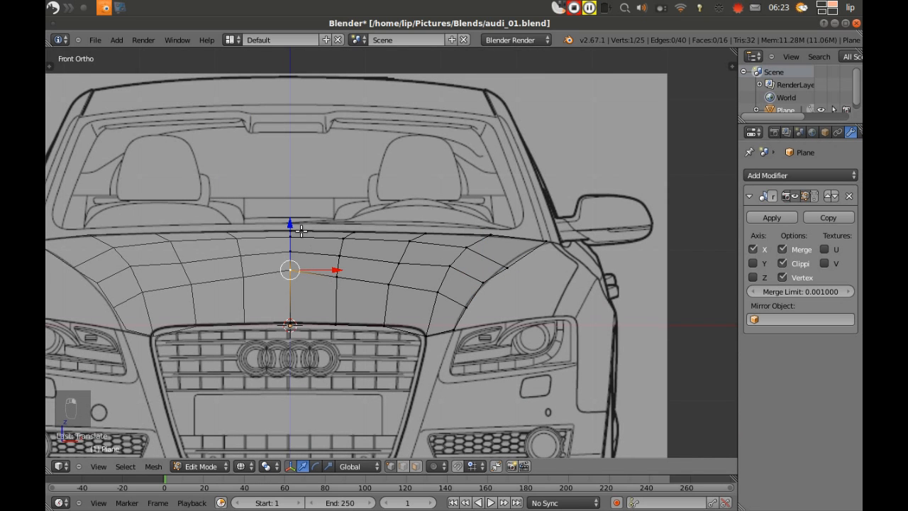
key("g")
key("z")
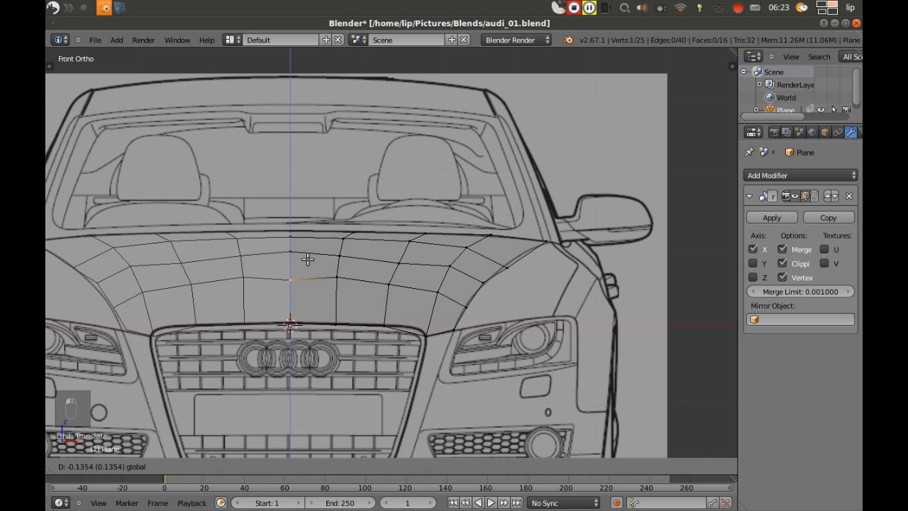
left_click(323, 268)
right_click(341, 278)
key("g")
key("z")
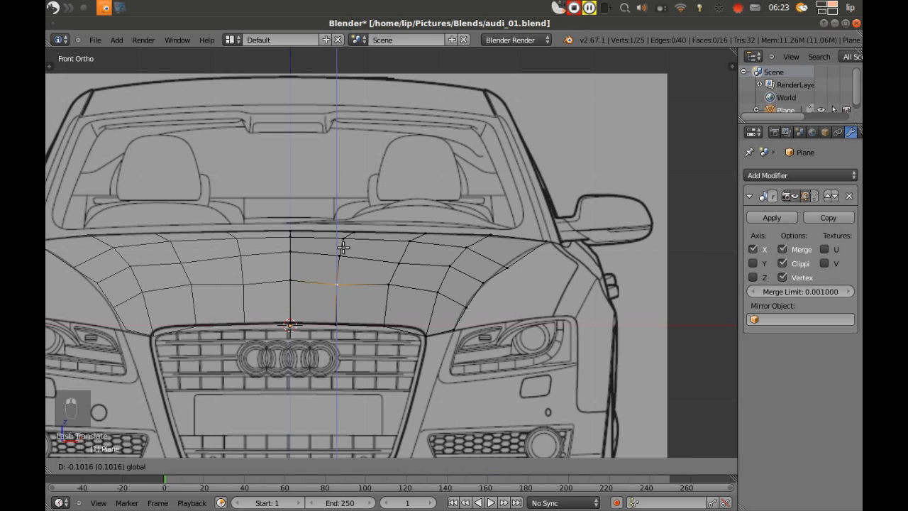
left_click(347, 244)
Lower the remaining two inner vertices of the front interior row slightly along Z to continue the curve toward the outer edge
right_click(392, 270)
left_click_drag(386, 234, 385, 254)
right_click(444, 289)
left_click_drag(437, 245, 437, 258)
Lower the vertices next to the outer edge in the middle and rearmost interior rows slightly along Z
right_click(449, 264)
mouse_move(451, 221)
left_mouse_down()
mouse_move(450, 230)
mouse_move(469, 207)
left_mouse_up()
right_click(466, 248)
Examine the hood in solid shading from an angled view, and return to the wireframe front view
key("z")
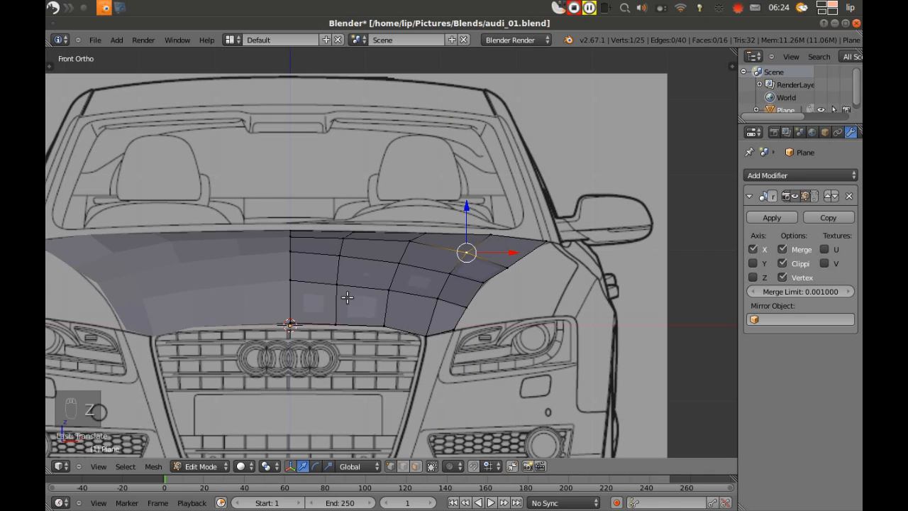
scroll(421, 251, "down", 3)
middle_click_drag(442, 215, 436, 245)
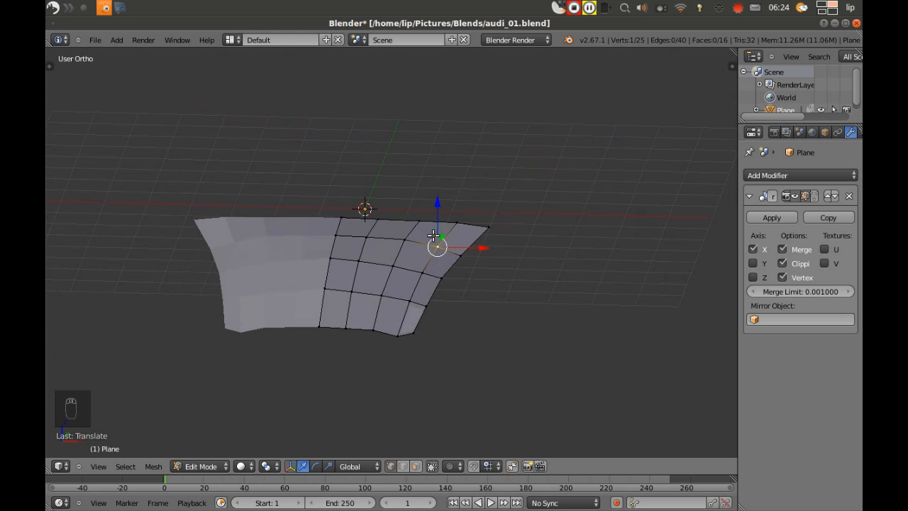
left_click(97, 466)
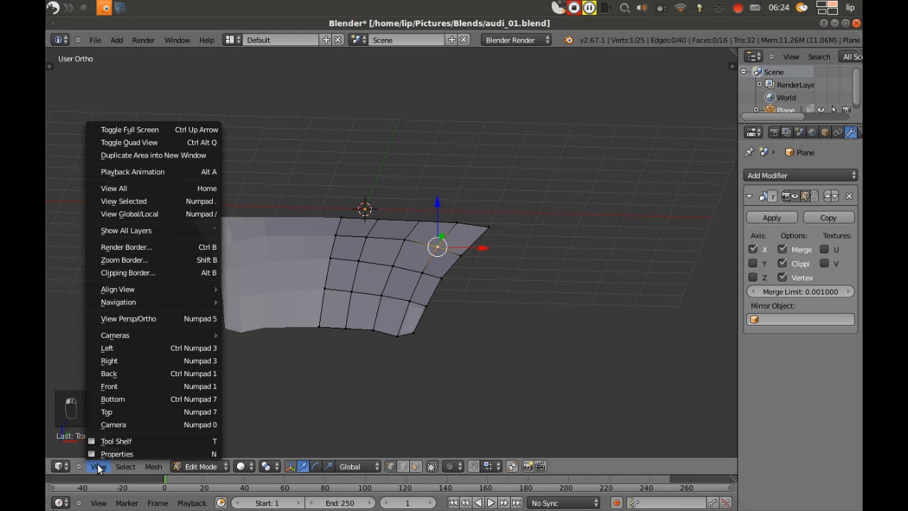
left_click(124, 385)
scroll(335, 256, "up", 5)
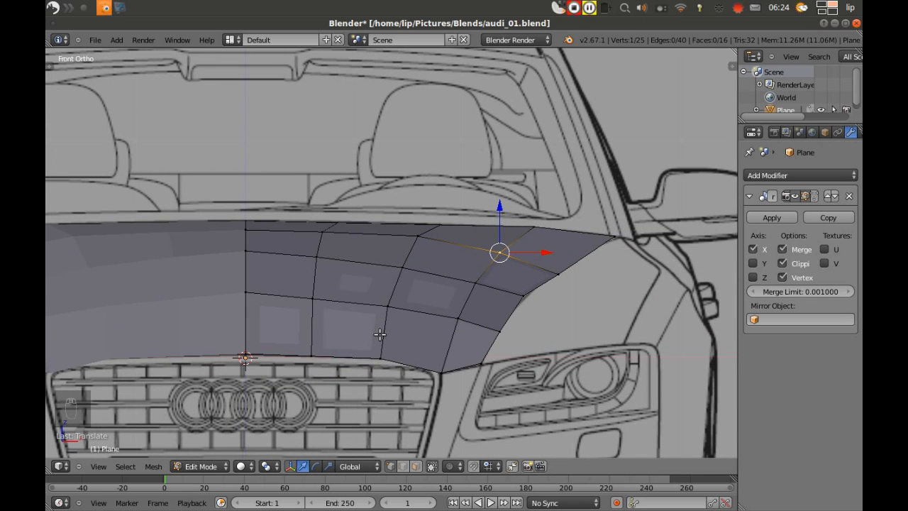
key("z")
Shift the two rearmost interior row vertices nearest the centre line slightly outward along X, leaving the centre-line vertex in place
right_click(418, 235)
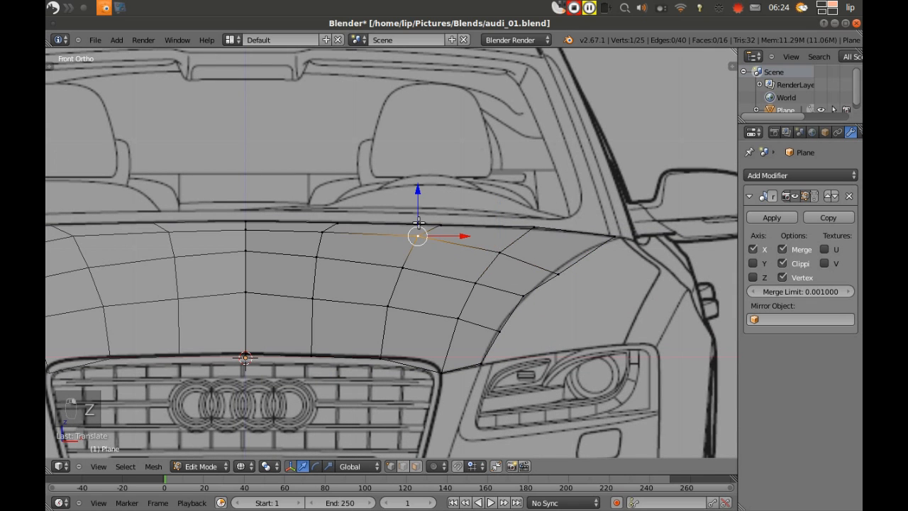
left_click_drag(458, 236, 463, 235)
right_click(324, 232)
left_click_drag(368, 233, 371, 234)
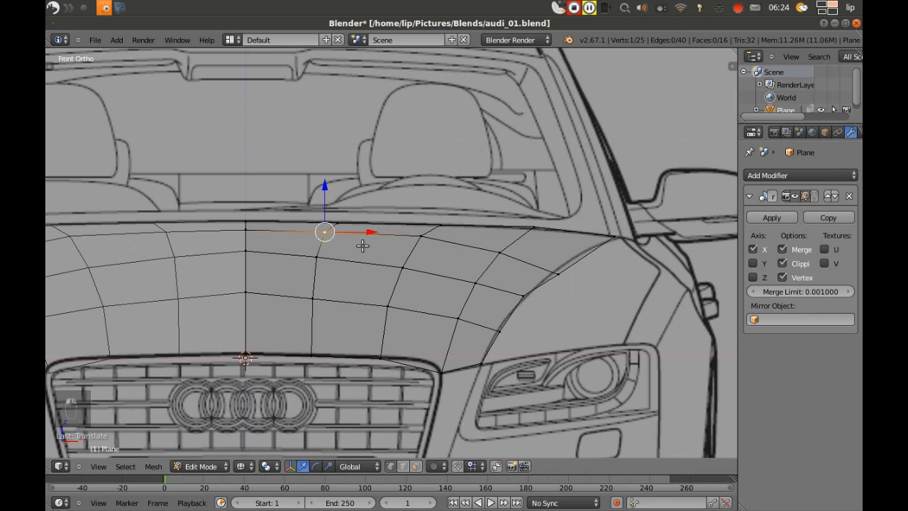
scroll(285, 284, "down", 3)
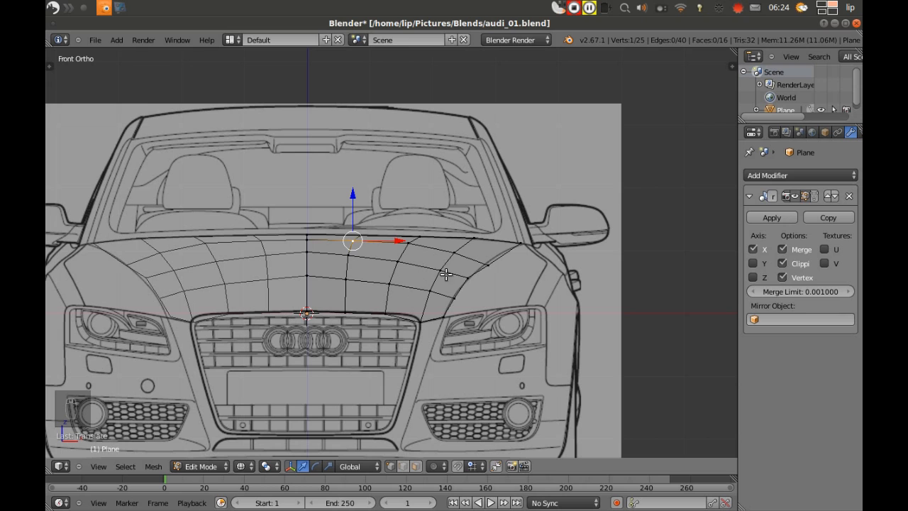
Shift the outer-edge vertex of the rearmost interior row inward along X onto the hood outline, and deselect everything
right_click(488, 266)
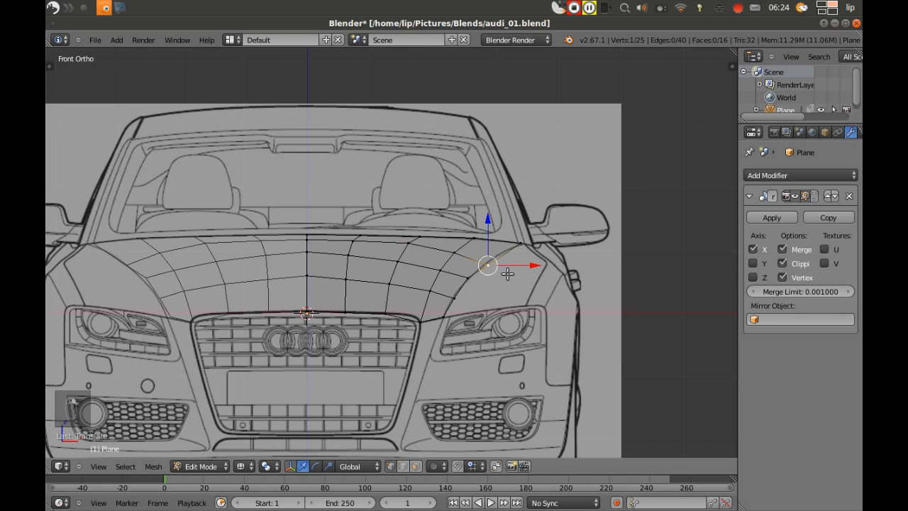
left_click_drag(526, 265, 526, 267)
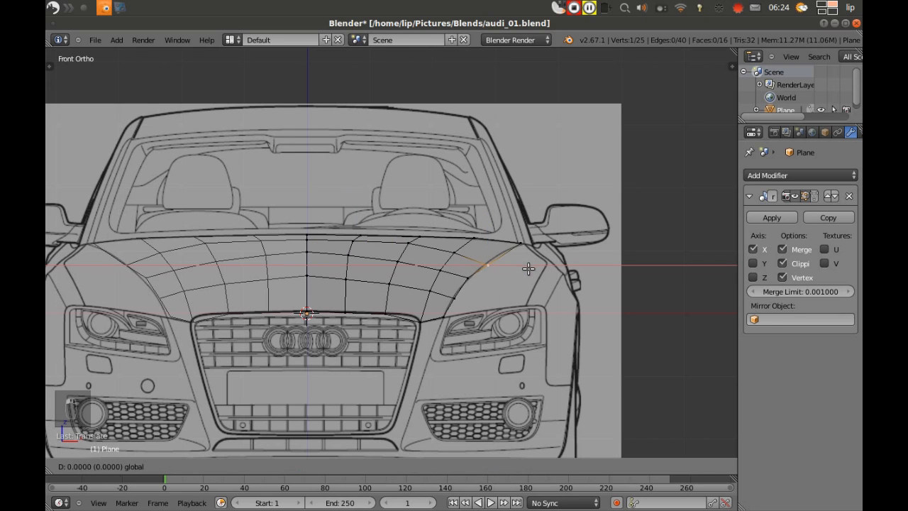
left_click(522, 268)
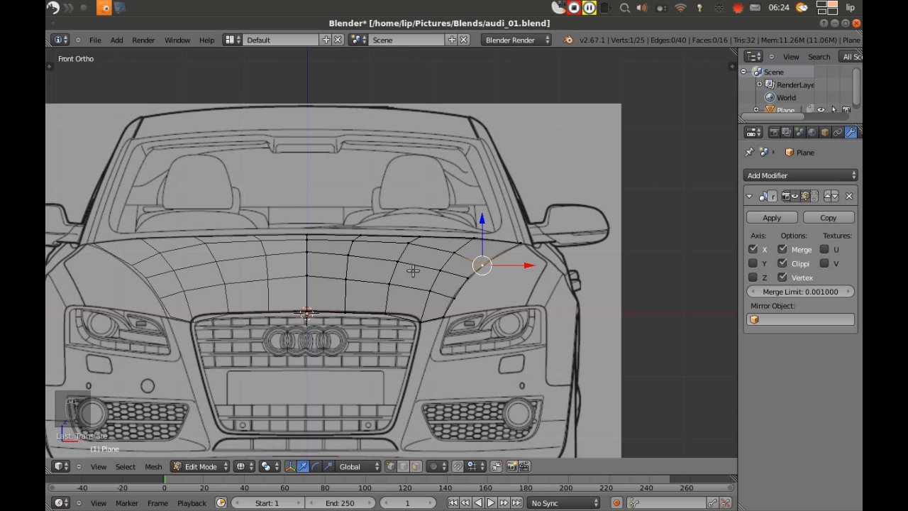
key("a")
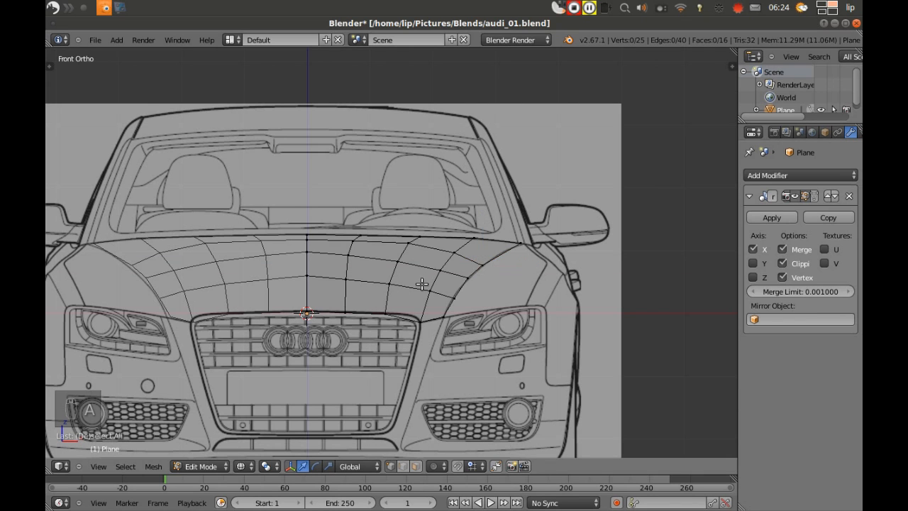
key("a")
key("a")
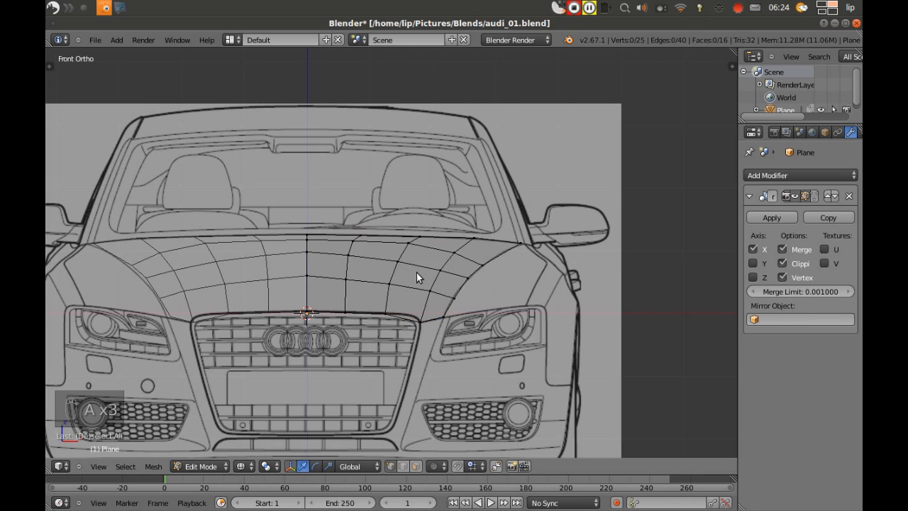
In Object Mode, add a Subdivision Surface modifier to the hood with Optimal Display enabled and View subdivisions set to 2
key("Tab")
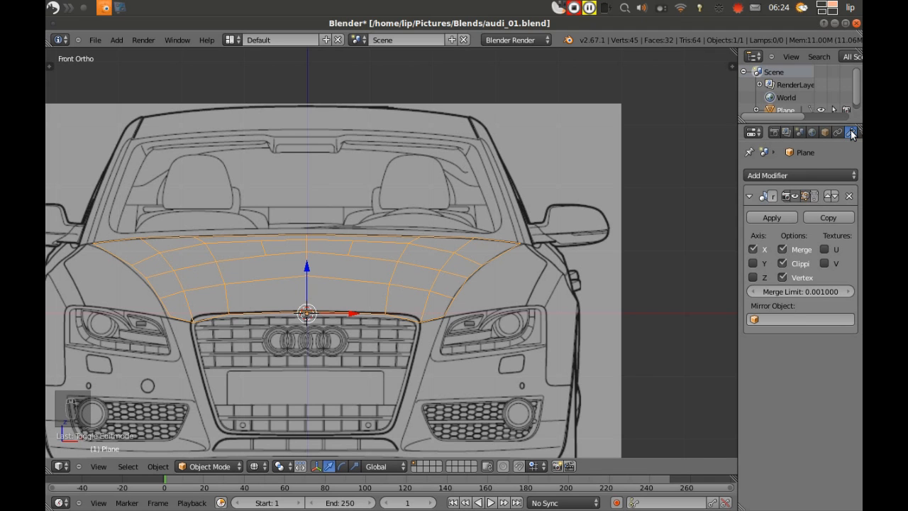
left_click(821, 171)
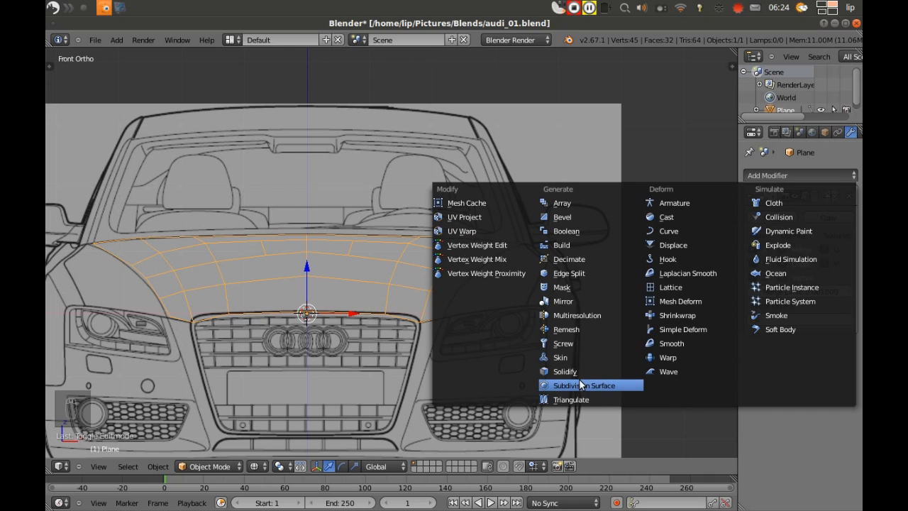
left_click(624, 385)
left_click(811, 430)
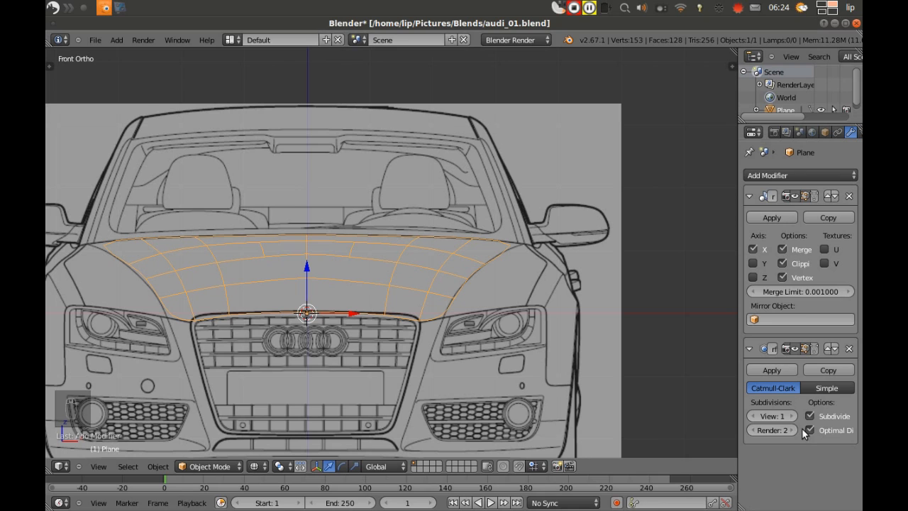
left_click(792, 417)
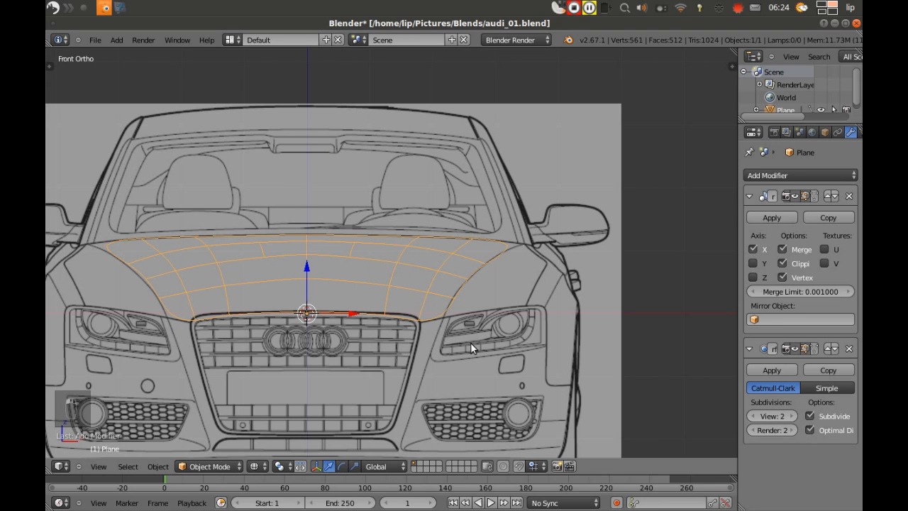
Examine the smoothed hood in solid shading across the quad views, viewing it from several angles in perspective
key("ctrl+alt+z")
left_click(426, 263)
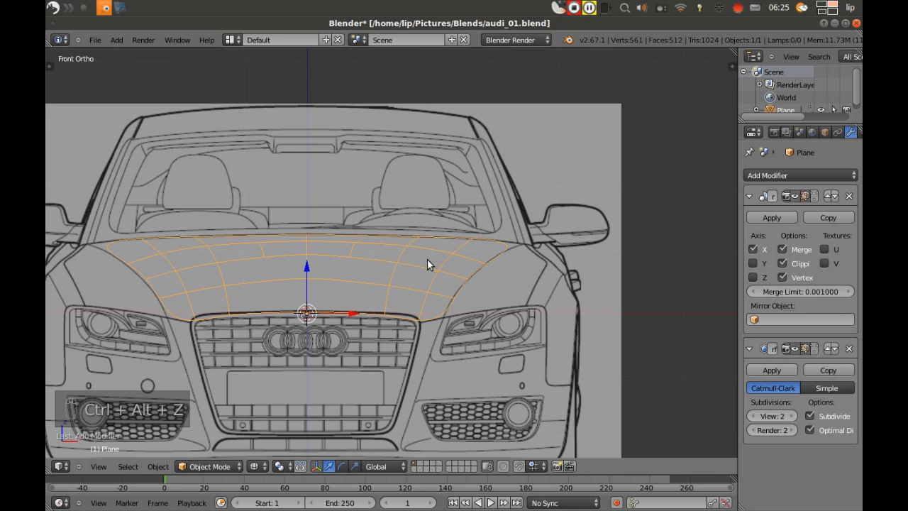
key("ctrl+alt+q")
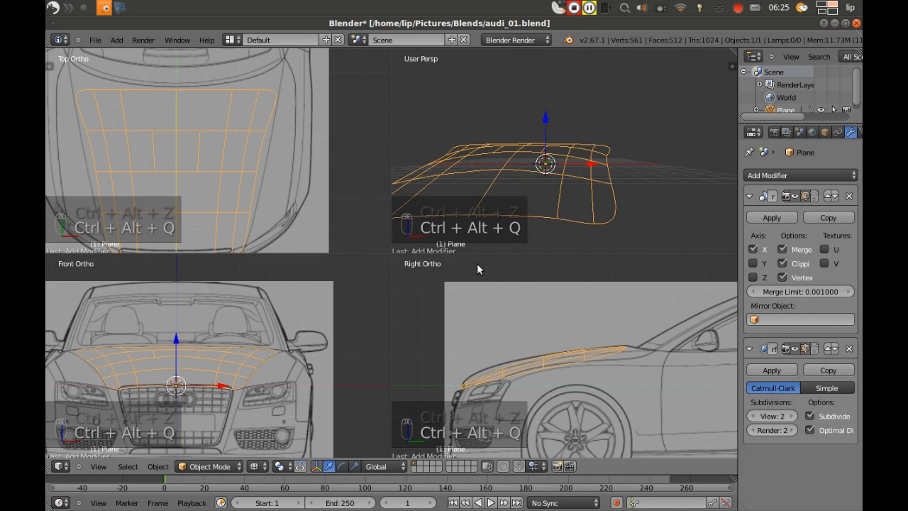
scroll(561, 205, "up", 1)
scroll(561, 204, "down", 4)
scroll(559, 203, "up", 4)
scroll(476, 176, "down", 3)
mouse_move(483, 186)
middle_mouse_down()
mouse_move(487, 198)
mouse_move(547, 203)
mouse_move(503, 217)
mouse_move(439, 196)
mouse_move(461, 205)
mouse_move(549, 198)
mouse_move(577, 214)
mouse_move(612, 198)
mouse_move(620, 212)
middle_mouse_up()
key("z")
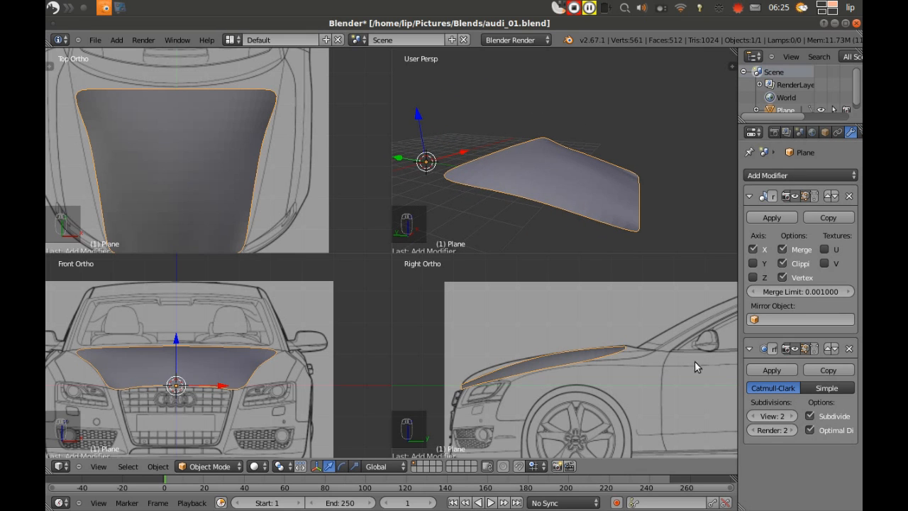
Set the Subdivision Surface View level to 1, and reopen the hood mesh in Edit Mode in the enlarged wireframe front view
left_click(751, 416)
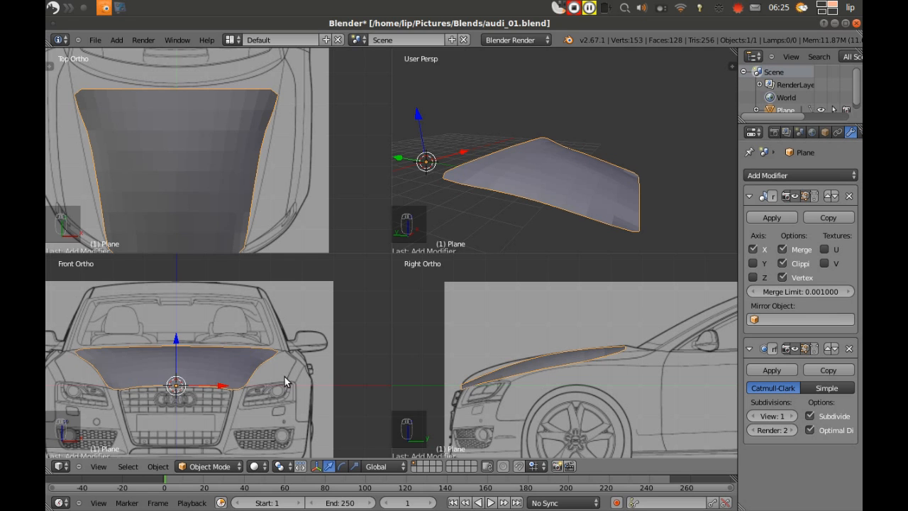
key("ctrl+alt+q")
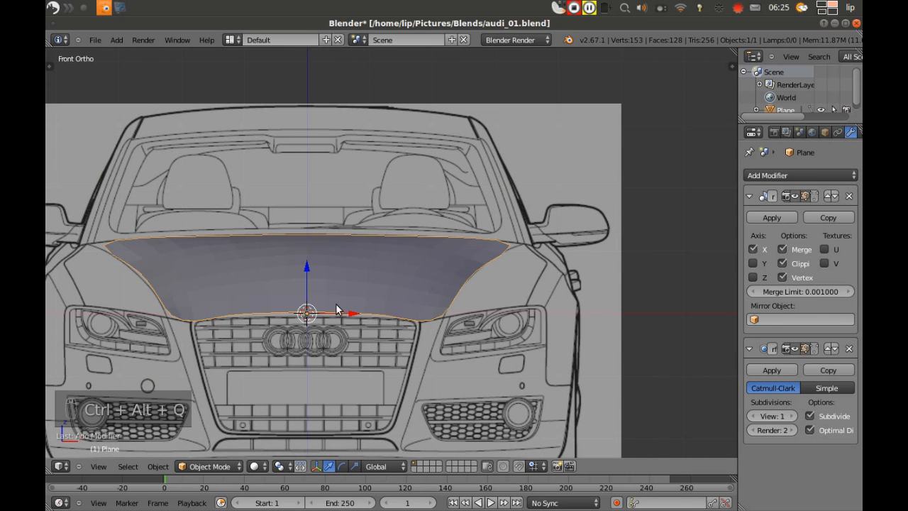
scroll(326, 276, "up", 2)
key("z")
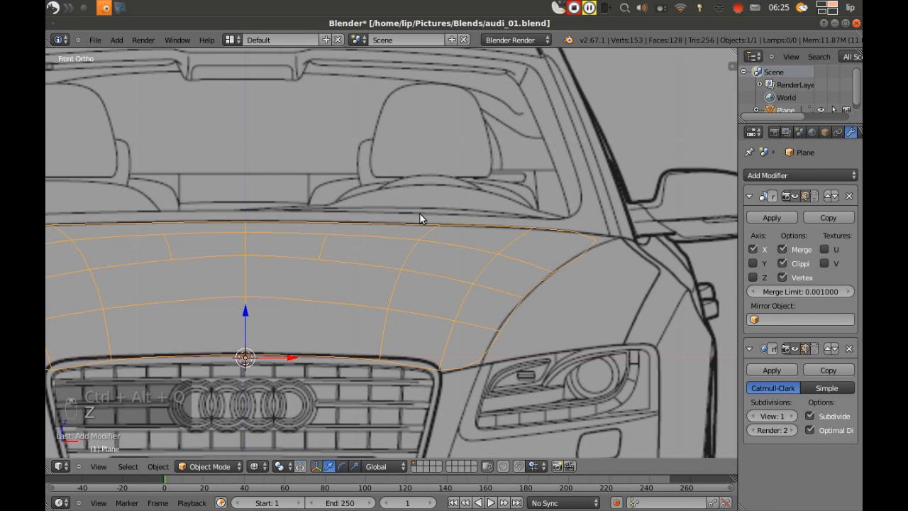
scroll(419, 216, "up", 1)
key("Tab")
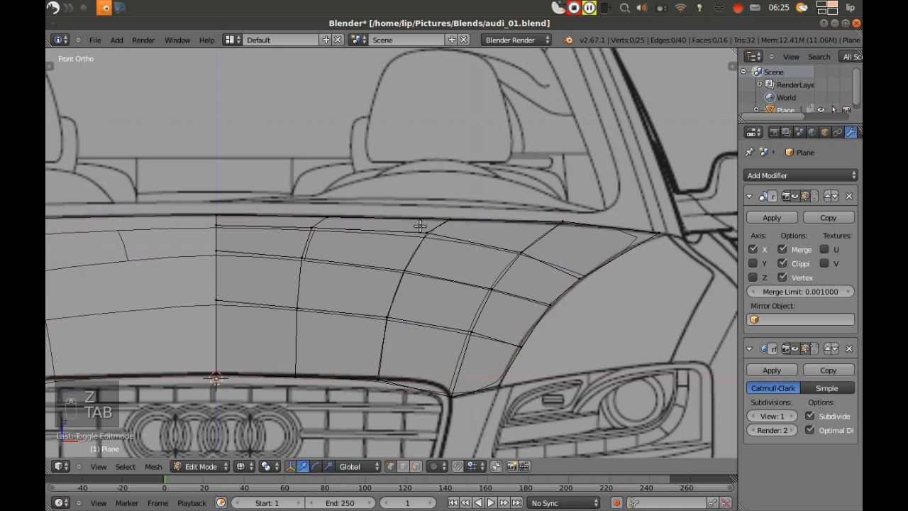
Nudge the hood's rear outer corner vertex outward along X onto the outline, and hide the Subdivision Surface effect in Edit Mode
right_click(658, 233)
left_click_drag(704, 236, 707, 235)
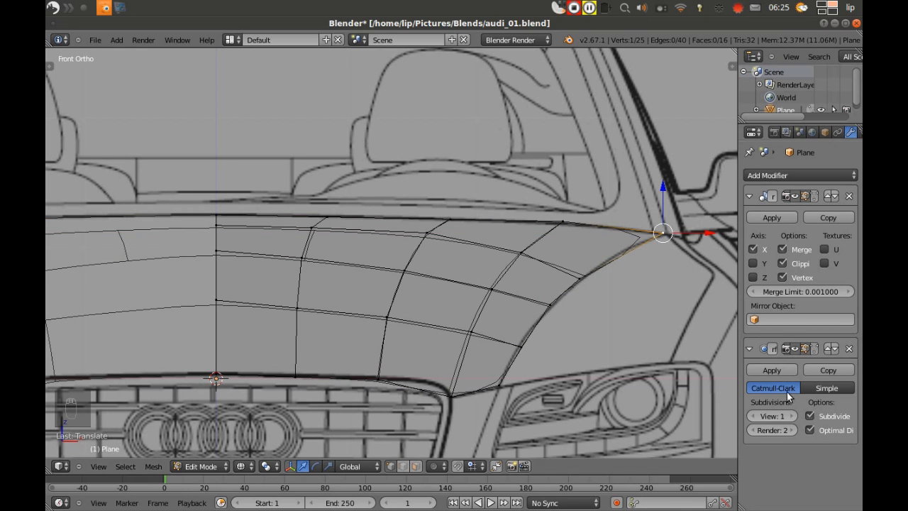
left_click(794, 350)
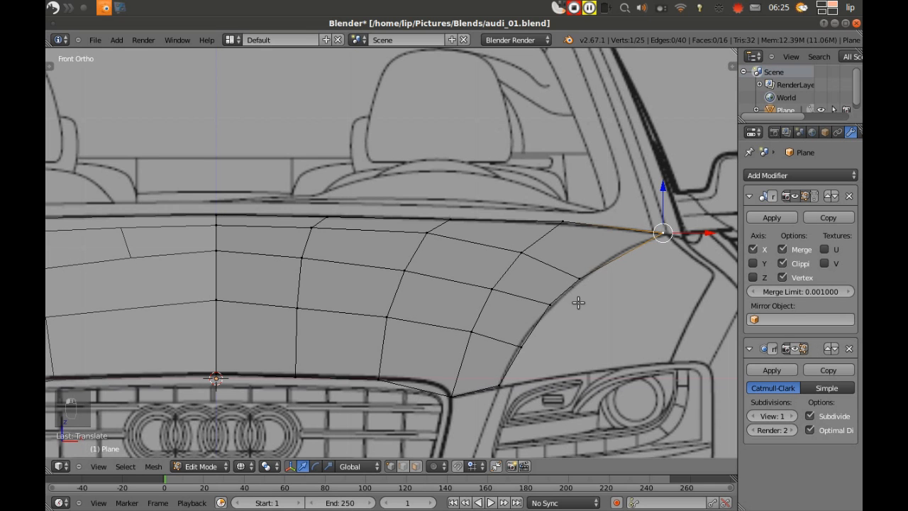
Select the five vertices along the hood's side edge and extrude them outward over the fender area in front view
scroll(574, 304, "down", 1)
right_click(489, 362)
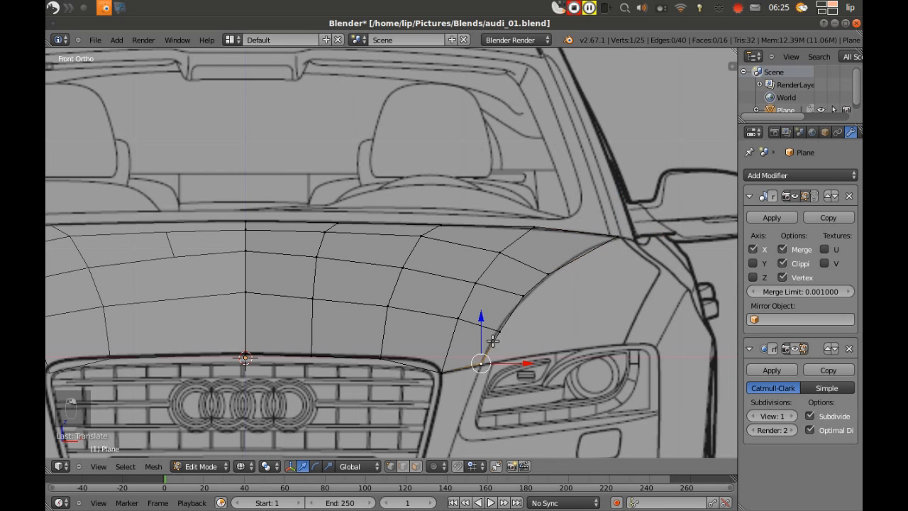
right_click(498, 331, "shift")
right_click(519, 295, "shift")
right_click(548, 273, "shift")
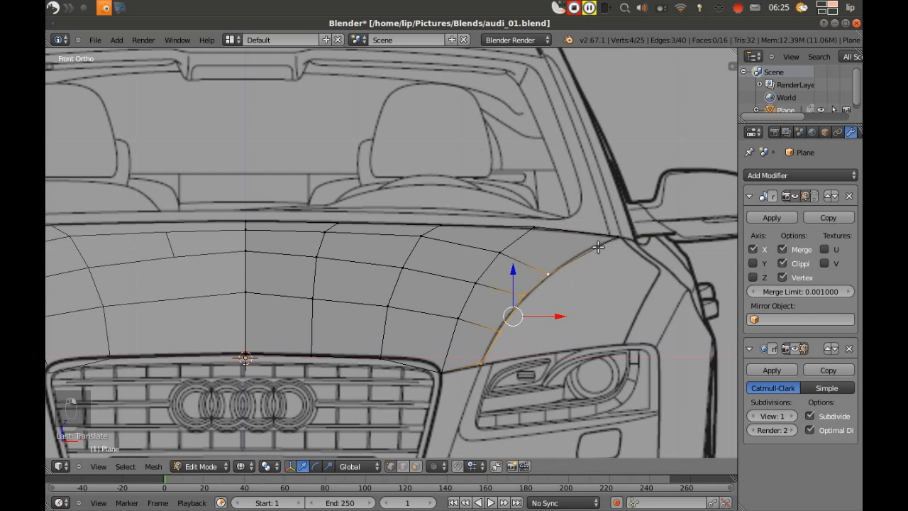
right_click(611, 234, "shift")
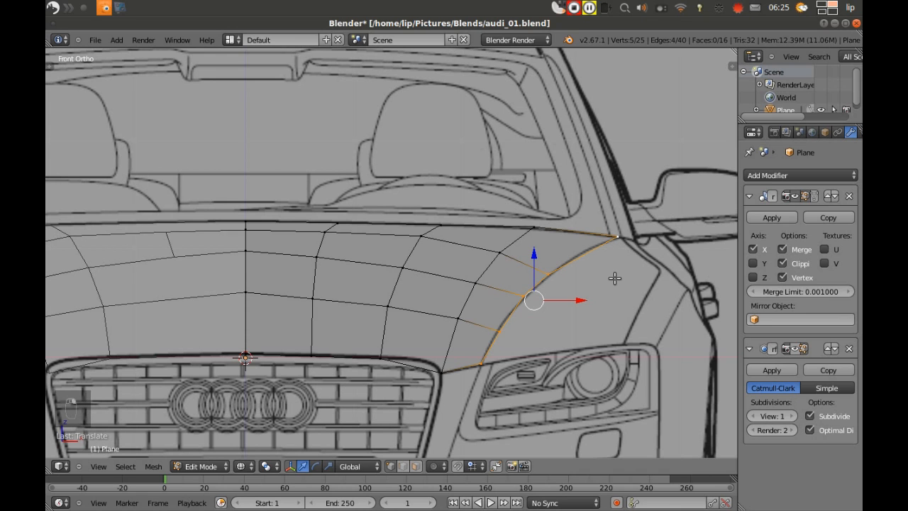
key("e")
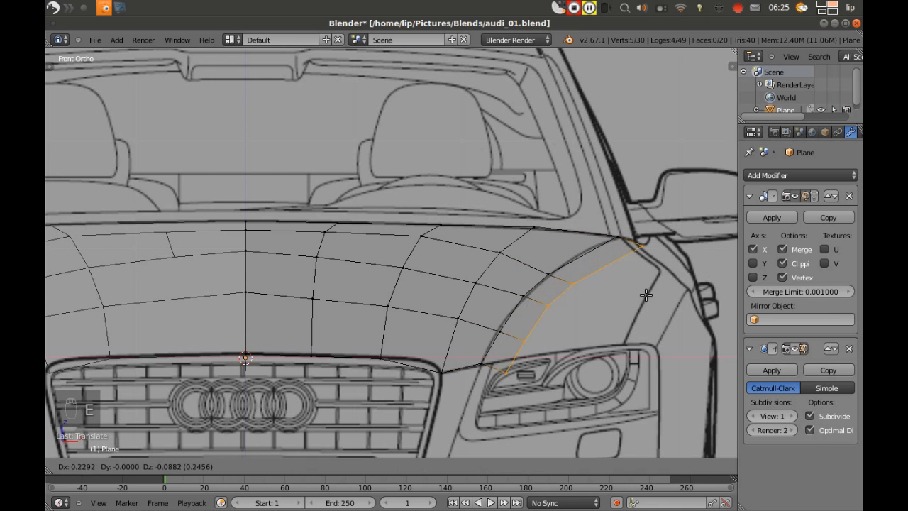
left_click(728, 259)
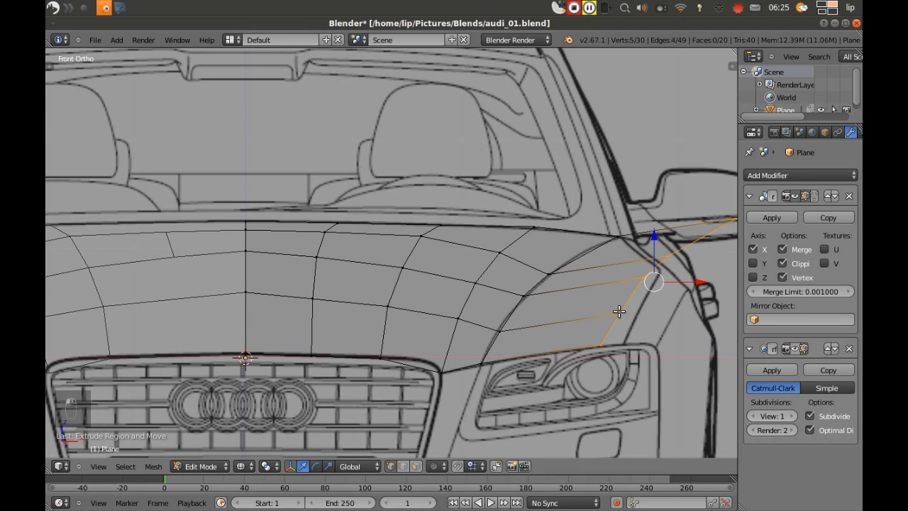
Fit the four lower extruded vertices to the fender line in front view, starting with the lowest at the headlight's upper outer corner
right_click(602, 344)
left_click_drag(637, 345, 661, 343)
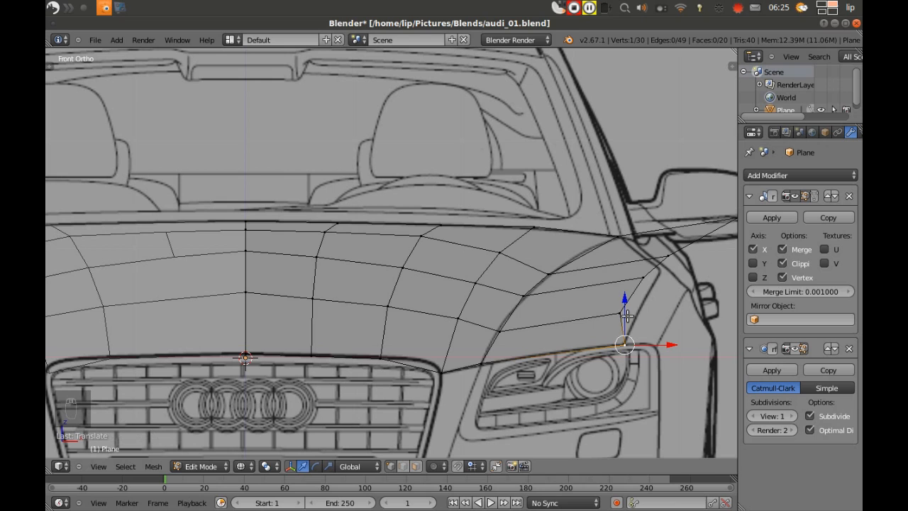
right_click(626, 317)
left_click_drag(668, 315, 686, 312)
right_click(624, 345)
left_click_drag(669, 345, 648, 322)
right_click(641, 284)
mouse_move(684, 278)
left_mouse_down()
mouse_move(699, 279)
mouse_move(685, 264)
left_mouse_up()
right_click(668, 255)
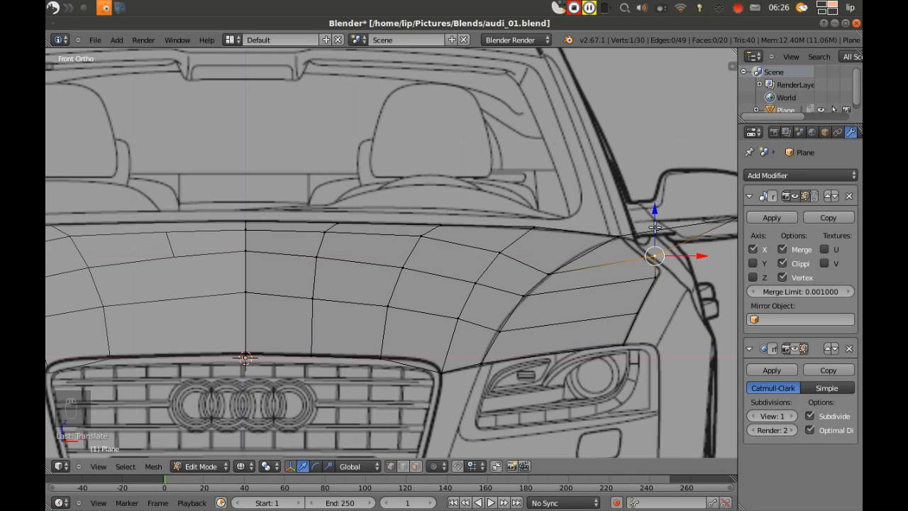
left_click_drag(653, 219, 650, 230)
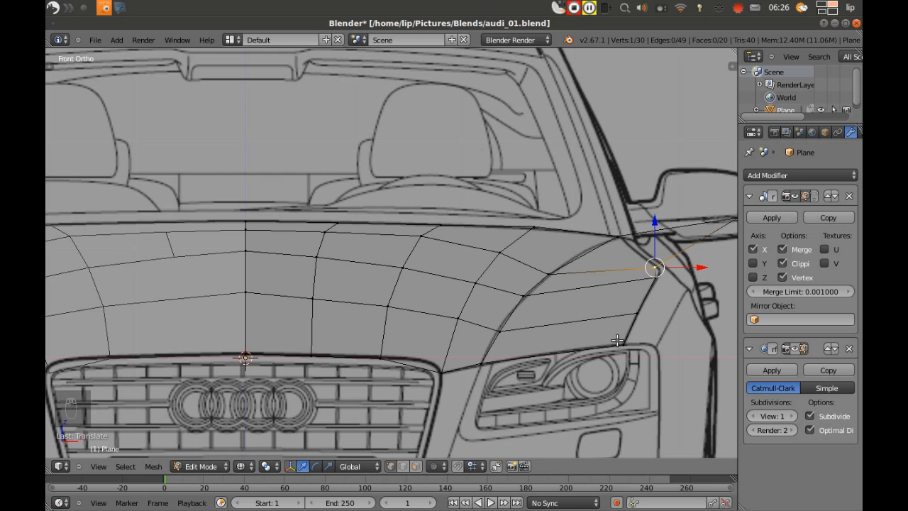
Lower the second and third extruded vertices from the headlight along Z, keeping them on the fender line
right_click(635, 313)
left_click_drag(640, 272, 672, 322)
key("Escape")
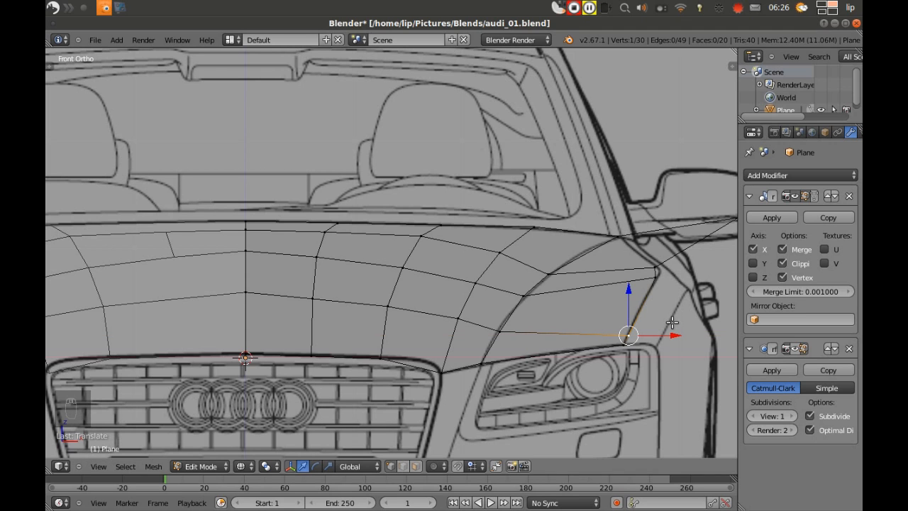
right_click(652, 275)
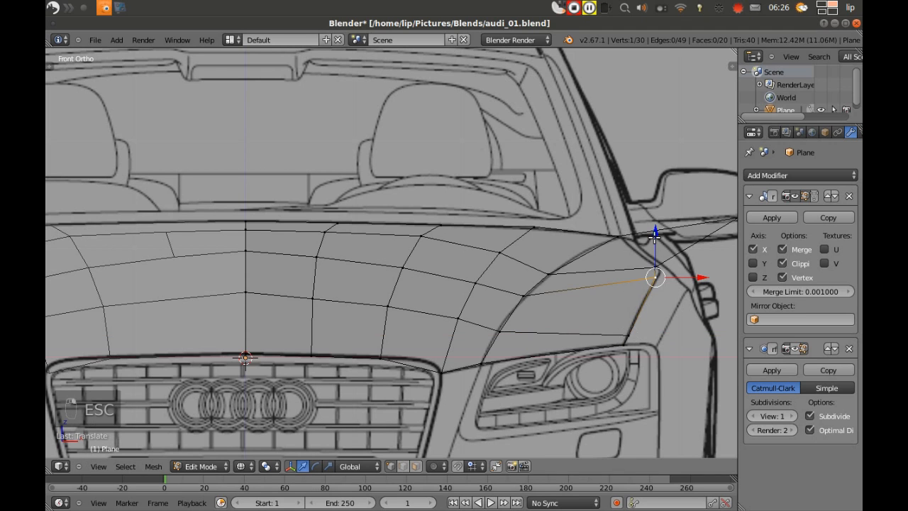
key("g")
key("z")
left_click(648, 266)
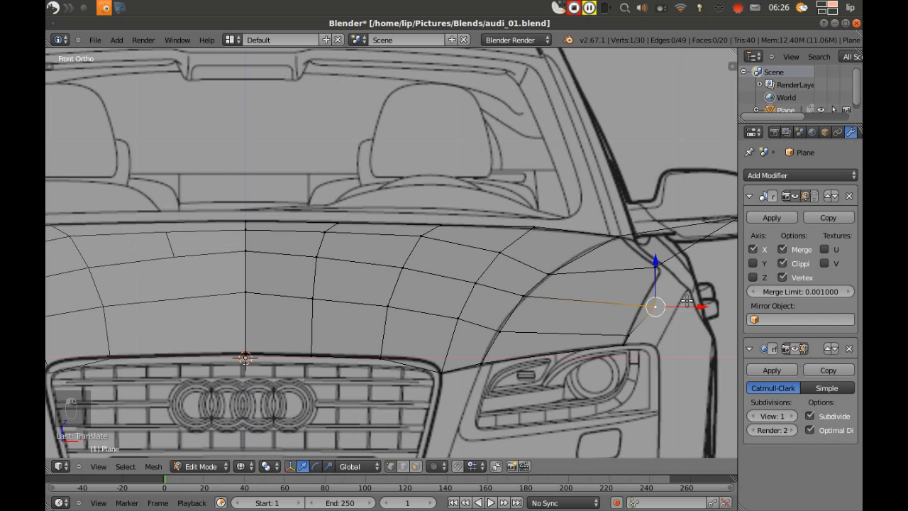
left_click_drag(702, 308, 686, 309)
Raise the hood-edge vertex above the headlight slightly along Z, and lower the fourth extruded vertex along the fender line
right_click(502, 326)
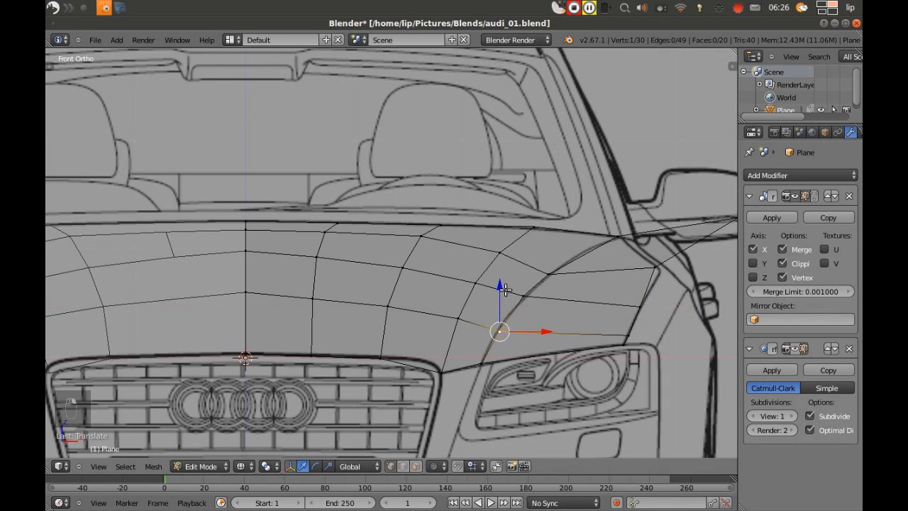
left_click_drag(499, 287, 498, 281)
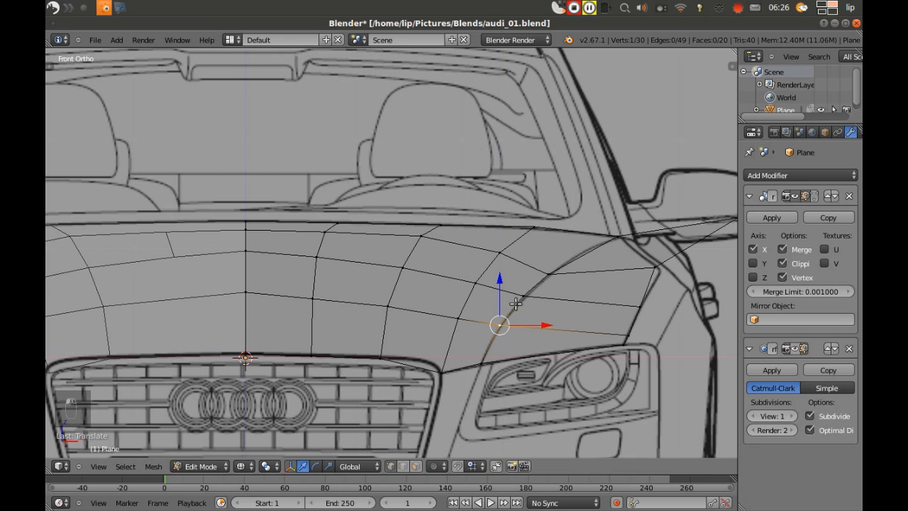
right_click(654, 269)
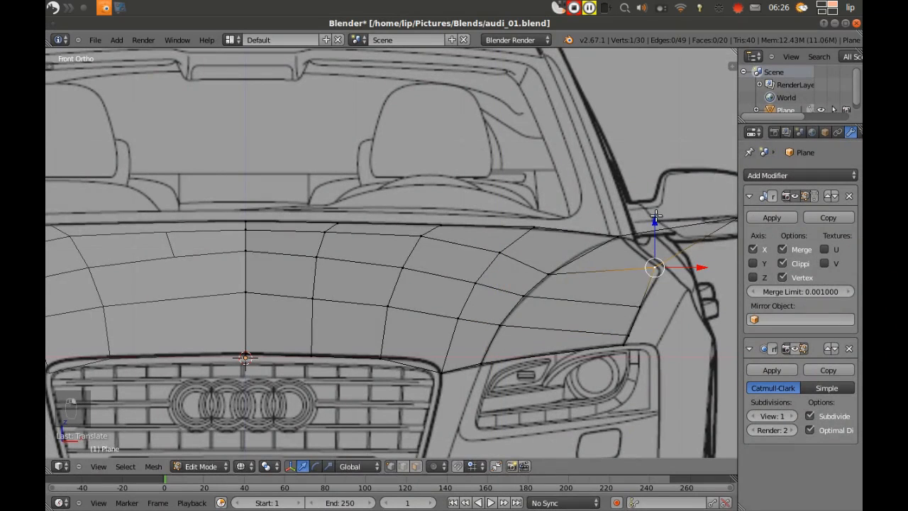
left_click_drag(658, 222, 657, 240)
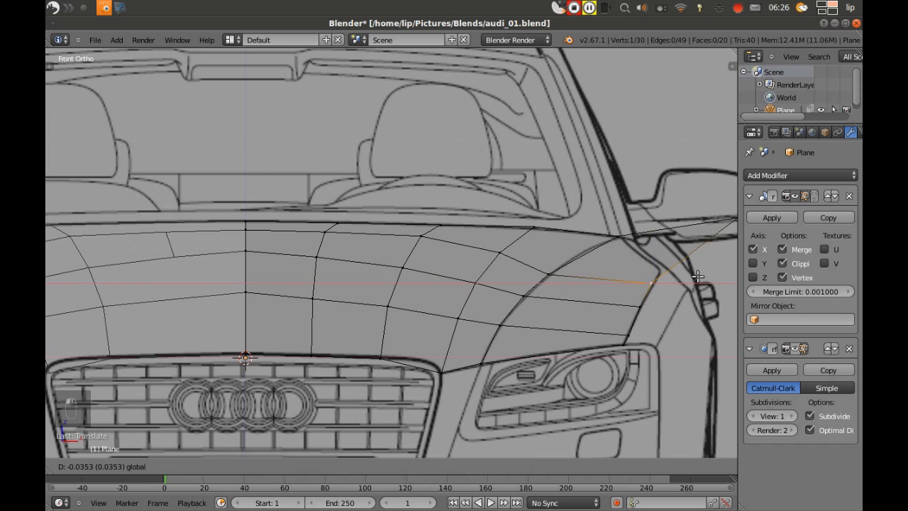
Move the uppermost extruded vertex inward and down from the side mirror onto the fender outline just above the fourth vertex
scroll(669, 230, "down", 2)
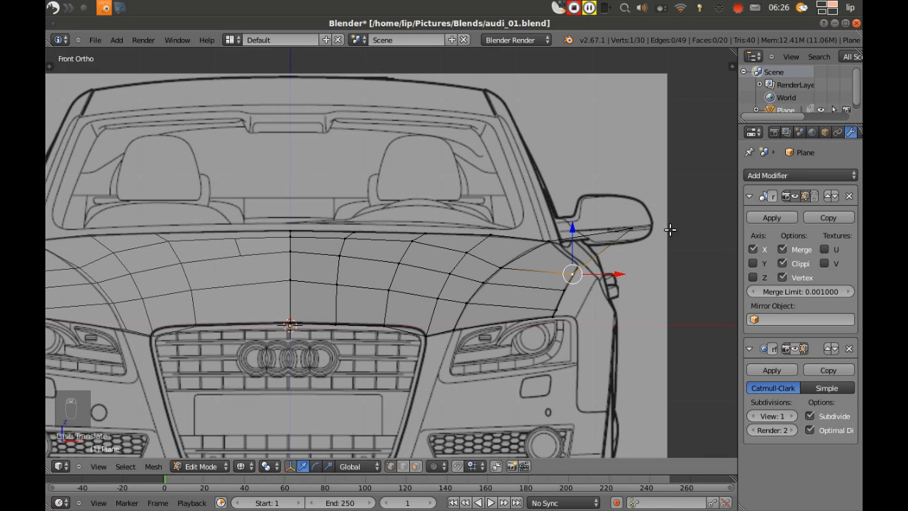
right_click(633, 227)
left_click_drag(678, 226, 630, 228)
left_click_drag(586, 186, 584, 217)
left_click_drag(631, 258, 620, 257)
scroll(628, 252, "up", 3)
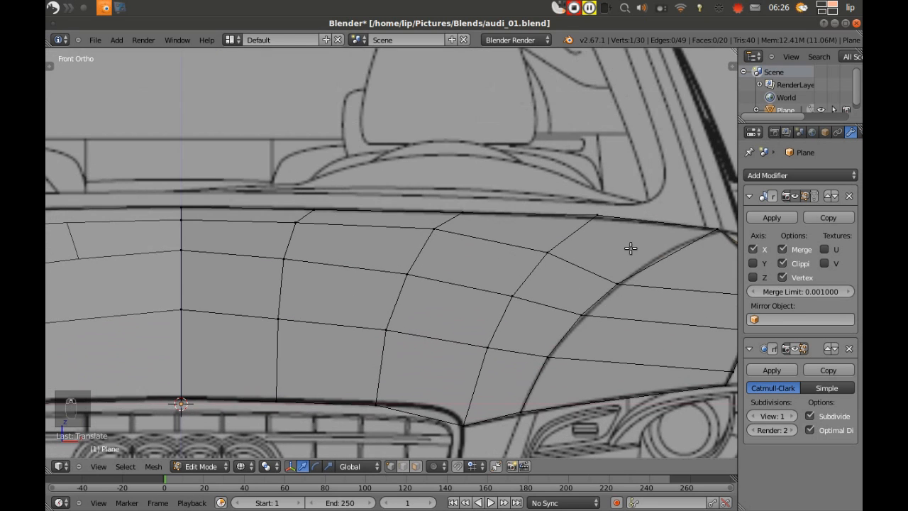
middle_click_drag(642, 233, 348, 206, "shift")
scroll(487, 204, "up", 1)
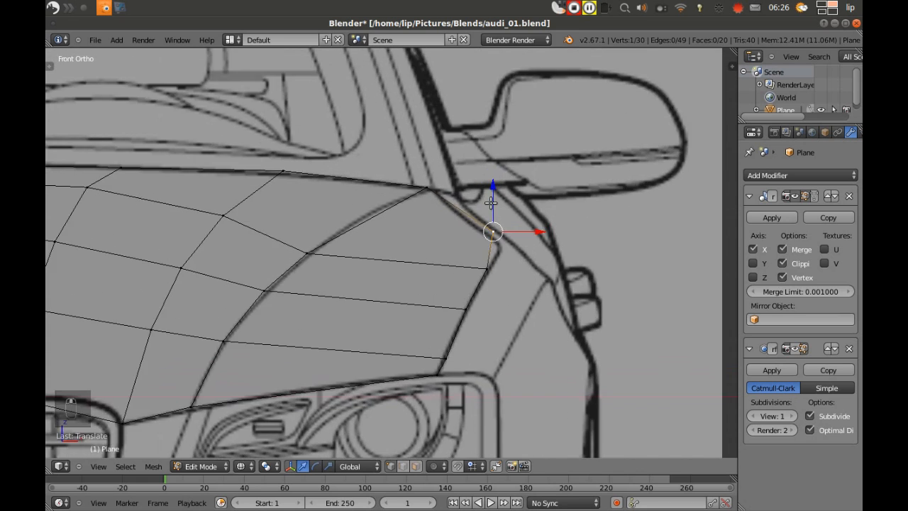
scroll(491, 203, "up", 3)
left_click_drag(567, 170, 568, 192)
left_click_drag(610, 233, 617, 234)
left_click_drag(577, 193, 580, 199)
In the enlarged top view, shift the rear row's interior vertices along Y onto the curved edge below the windshield
key("ctrl+alt+q")
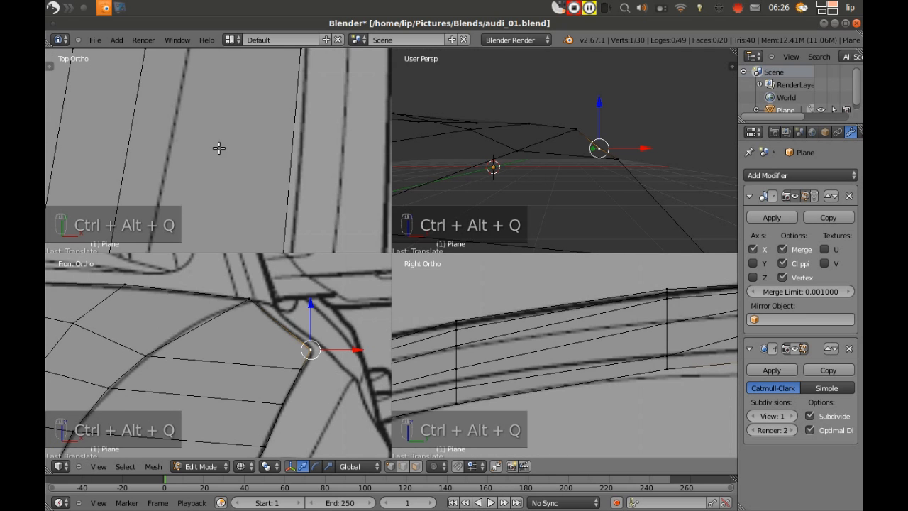
key("ctrl+alt+q")
scroll(258, 150, "down", 5)
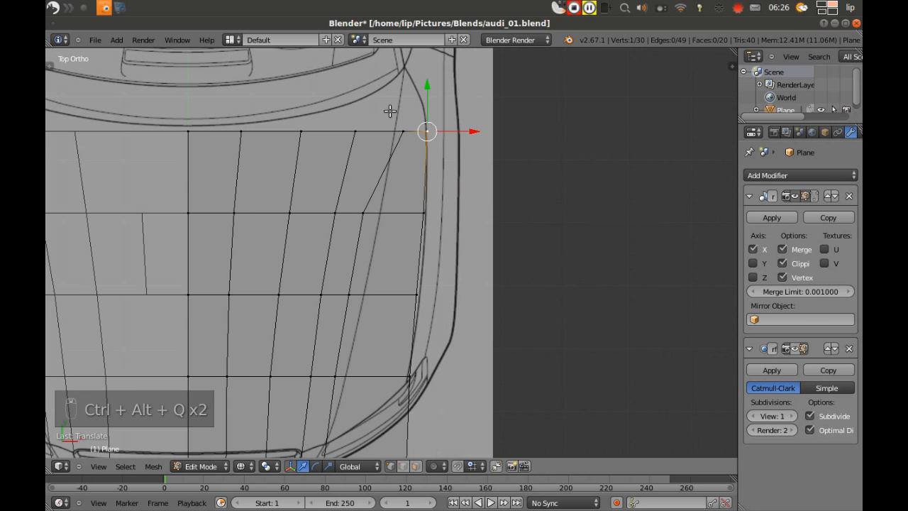
scroll(405, 117, "down", 2)
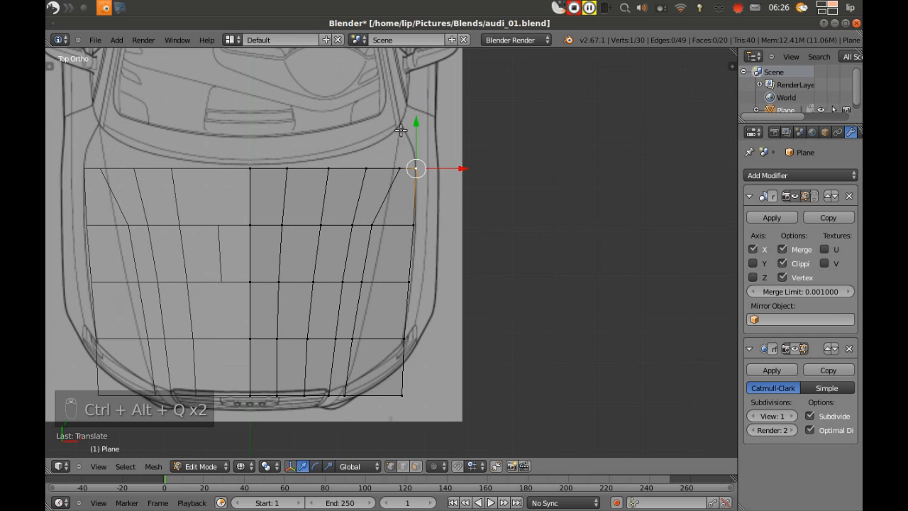
right_click(397, 167)
left_click_drag(401, 134, 394, 80)
right_click(363, 171)
left_click_drag(364, 127, 330, 112)
right_click(327, 170)
left_click(326, 119)
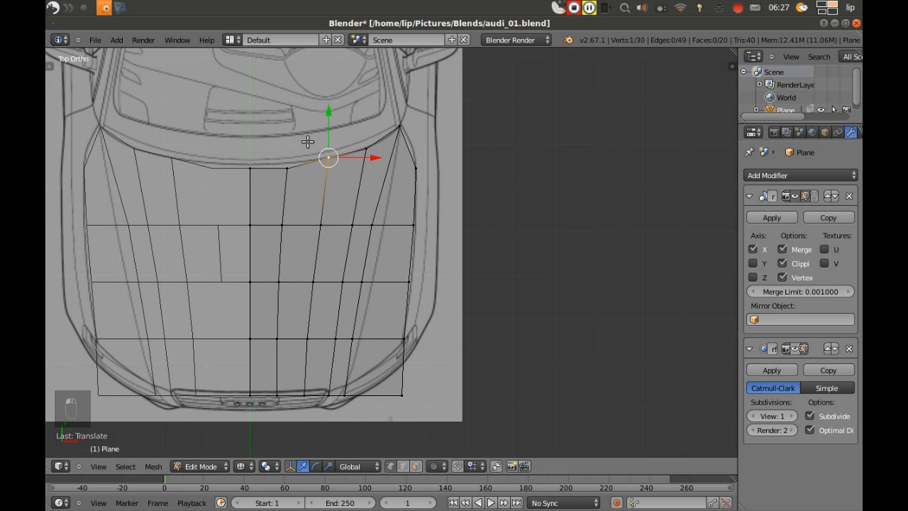
right_click(287, 168)
left_click_drag(286, 125, 257, 122)
right_click(249, 166)
Move the second row's hood-edge vertex rearward along Y and outward along X onto the crease line in top view
right_click(376, 211)
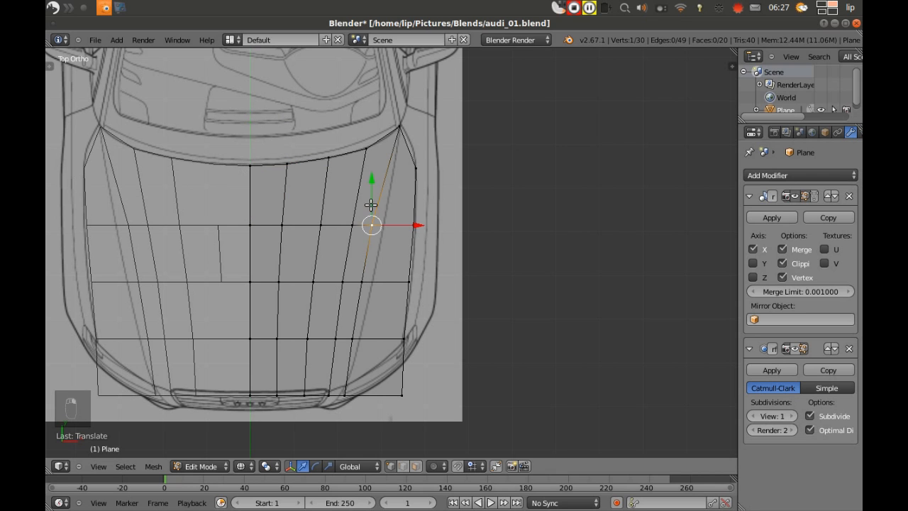
left_click_drag(370, 185, 373, 154)
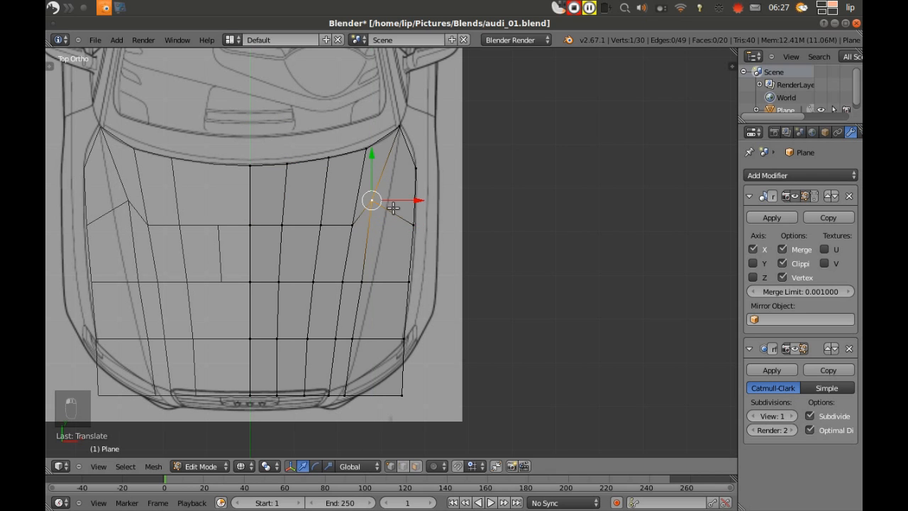
left_click_drag(414, 200, 428, 199)
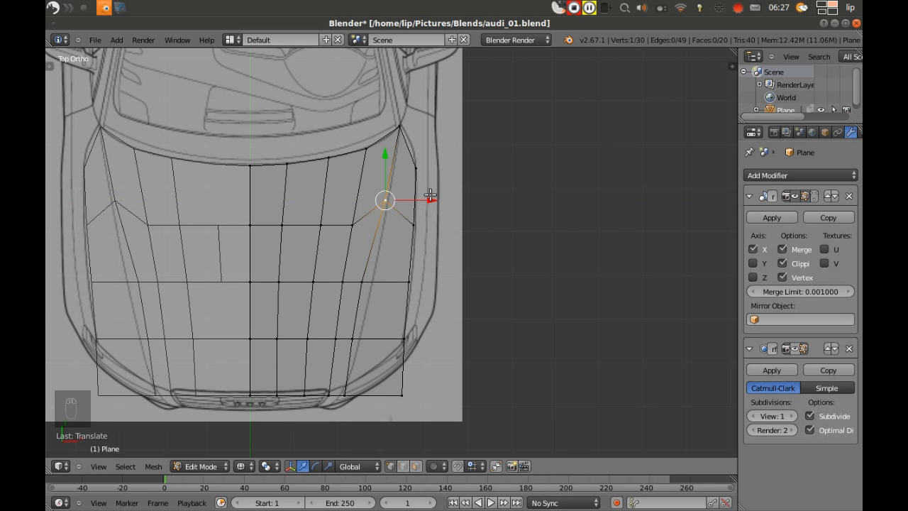
scroll(430, 194, "up", 1)
left_click_drag(430, 195, 433, 195)
left_click_drag(387, 147, 387, 141)
left_click_drag(416, 186, 432, 184)
Shift the second row's remaining interior vertices rearward along Y into a smooth curve, and nudge its hood-edge vertex rearward
right_click(348, 219)
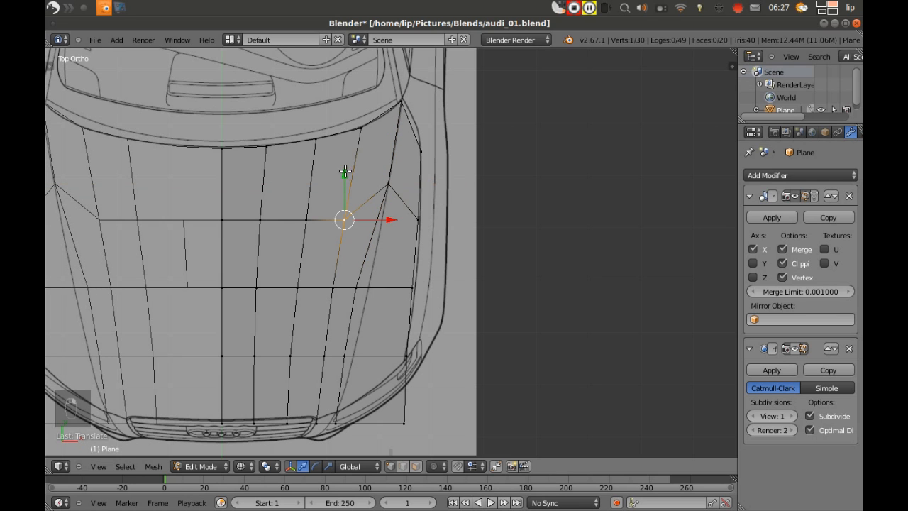
left_click_drag(343, 174, 259, 175)
right_click(306, 219)
right_click(262, 219)
right_click(348, 204)
right_click(388, 184)
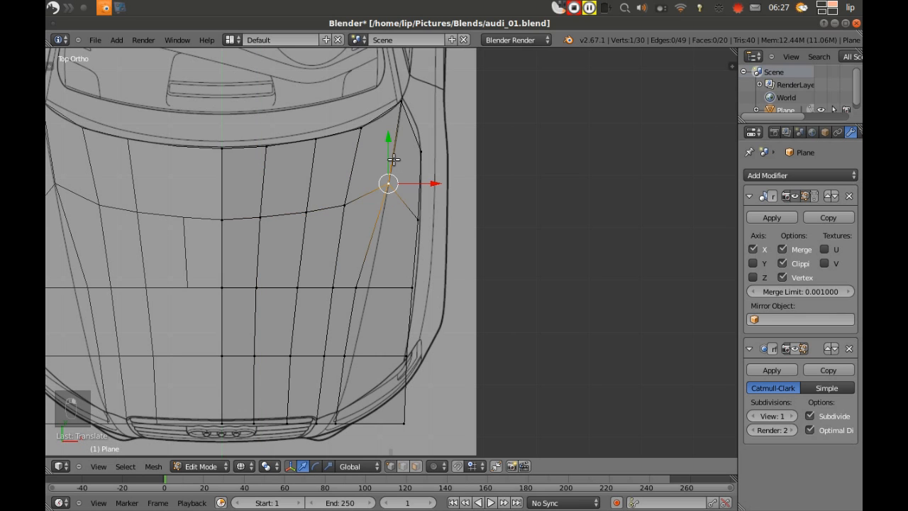
left_click_drag(388, 140, 388, 135)
Fit the third row's hood-edge vertex to the crease line, and shift its neighbouring interior vertices rearward along Y into a curve
right_click(357, 285)
left_click_drag(401, 287, 415, 288)
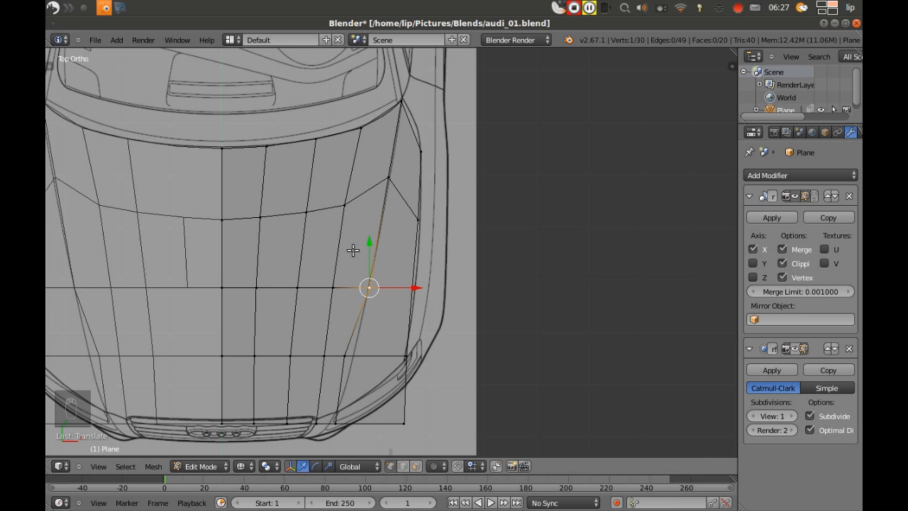
left_click_drag(367, 242, 385, 208)
left_click_drag(416, 251, 422, 249)
right_click(329, 286)
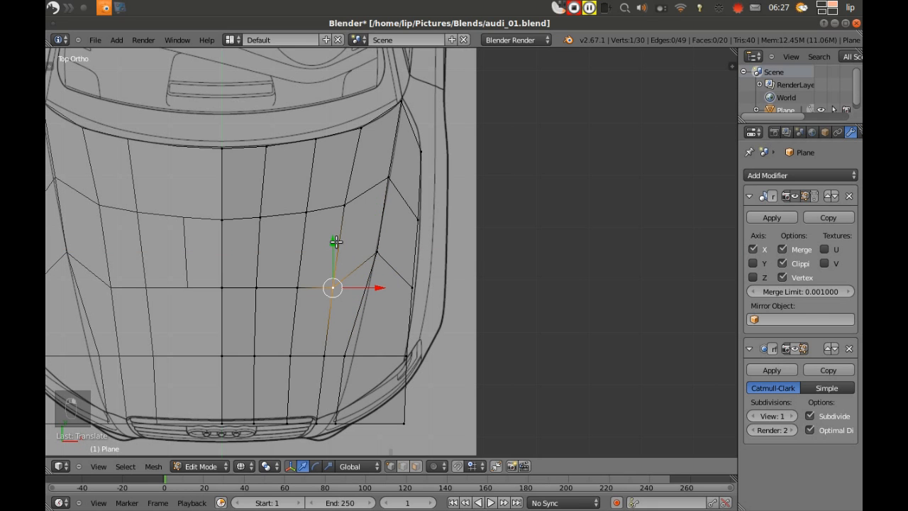
left_click_drag(331, 240, 296, 237)
right_click(299, 285)
right_click(257, 291)
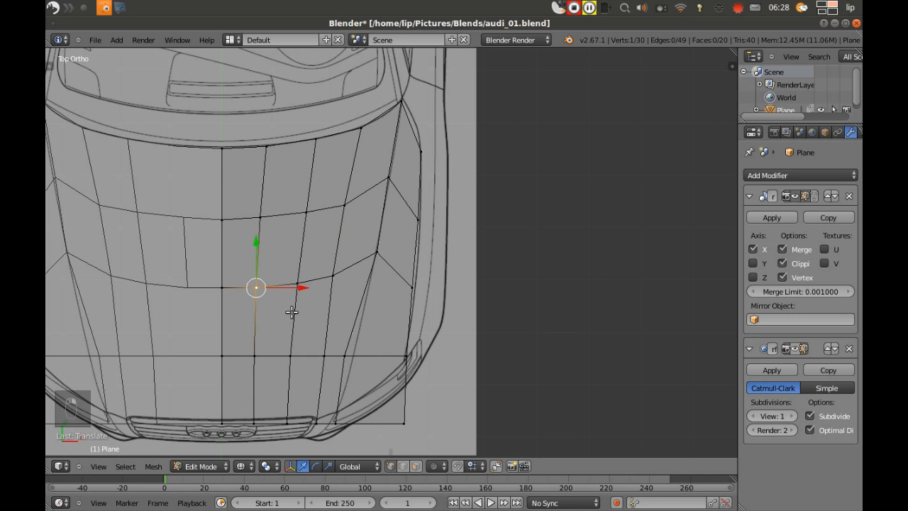
Fit the fourth row's hood-edge vertex to the crease line, and adjust its inner vertices along Y to curve toward the centre
right_click(341, 356)
left_click_drag(392, 355, 402, 355)
left_click_drag(354, 317, 372, 293)
mouse_move(399, 331)
left_mouse_down()
mouse_move(409, 332)
mouse_move(404, 324)
left_mouse_up()
right_click(291, 357)
left_click_drag(290, 311, 216, 326)
right_click(254, 356)
right_click(220, 359)
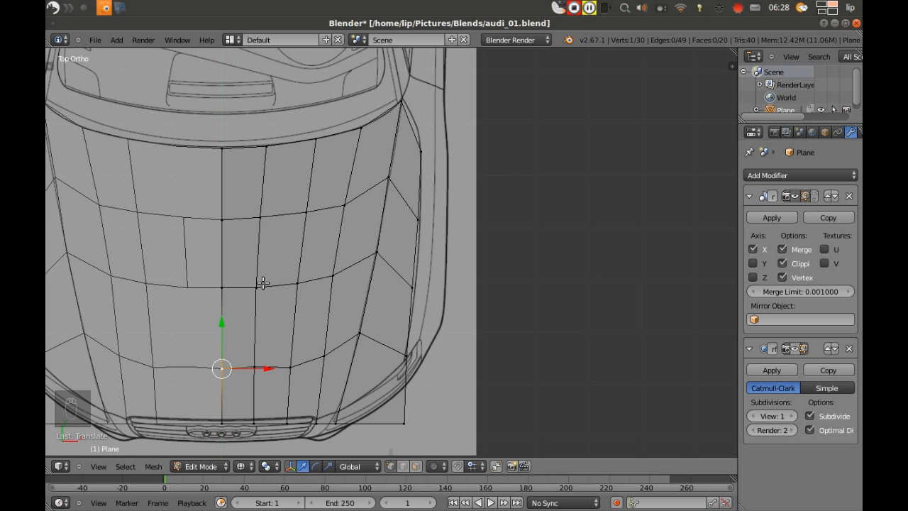
Move the fender's two rearmost outer vertices rearward along Y and adjust them along X onto the fender line in top view
right_click(416, 222)
left_click_drag(418, 177, 423, 120)
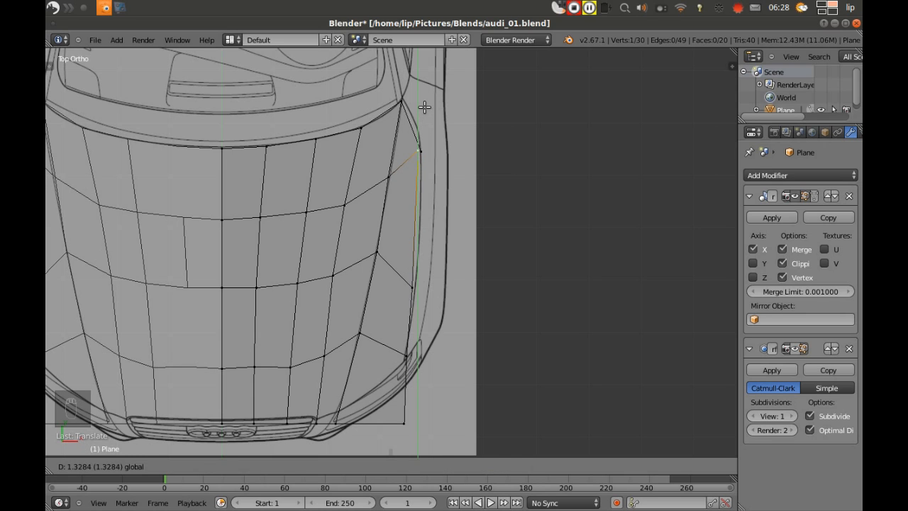
left_click(424, 106)
left_click_drag(418, 107, 424, 74)
left_click_drag(471, 119, 465, 115)
right_click(419, 148)
left_click_drag(462, 150, 464, 150)
Move the third and fourth outer fender vertices rearward along Y and outward along X onto the fender line
right_click(412, 287)
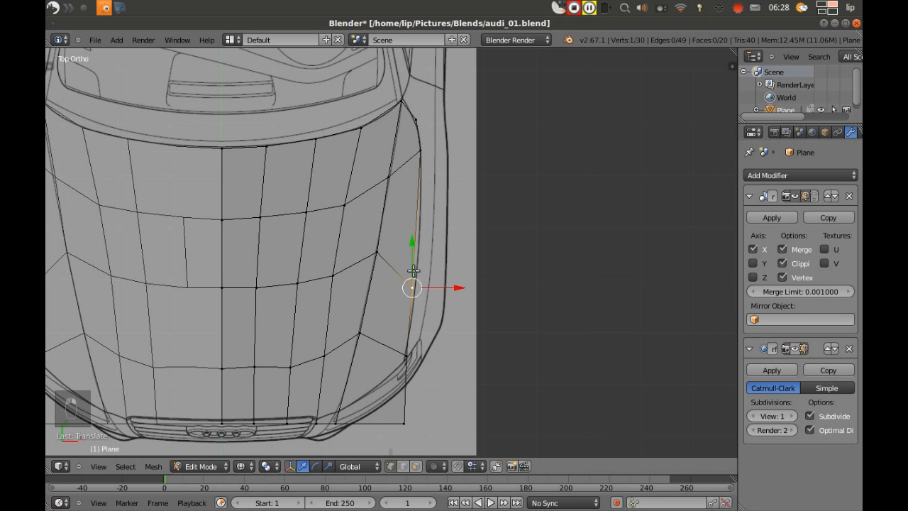
left_click_drag(413, 240, 414, 161)
left_click_drag(461, 222, 466, 221)
right_click(405, 354)
left_click_drag(410, 300, 411, 225)
mouse_move(450, 288)
left_mouse_down()
mouse_move(463, 288)
mouse_move(460, 280)
left_mouse_up()
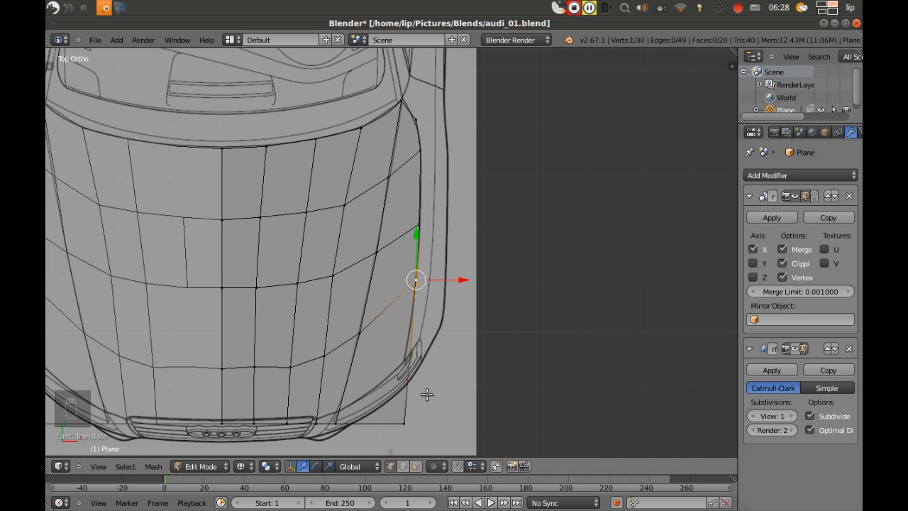
Move the fender's front outer vertex rearward to the headlight, and fit the hood's front corner vertices to the front outline
right_click(403, 424)
left_click_drag(403, 378, 414, 312)
right_click(333, 424)
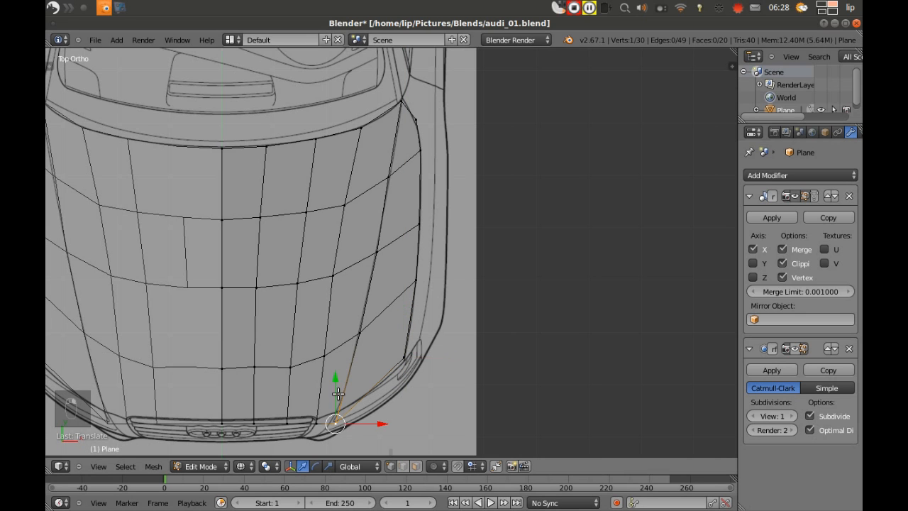
mouse_move(335, 380)
left_mouse_down()
mouse_move(336, 367)
mouse_move(318, 383)
left_mouse_up()
right_click(313, 419)
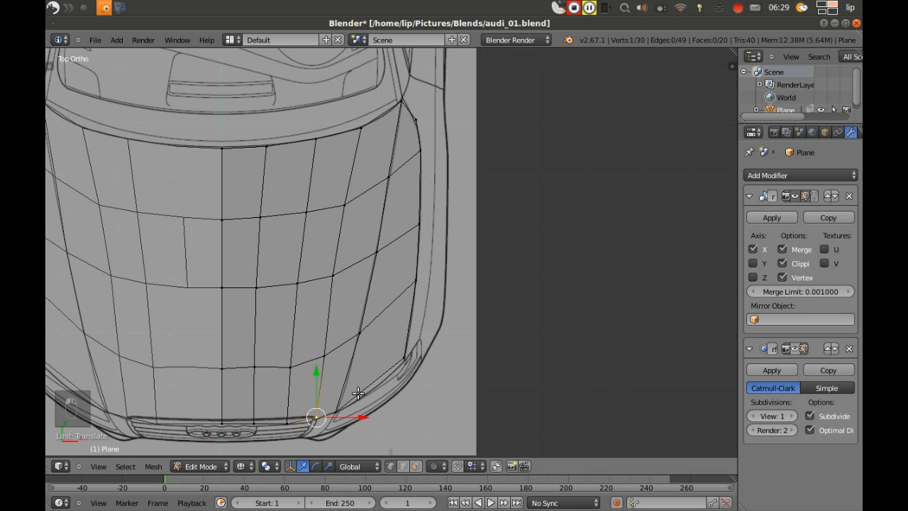
Add a centred lengthwise loop cut through the fender strip and move its front vertex forward along Y onto the outline
key("a")
key("ctrl+r")
left_click(381, 363)
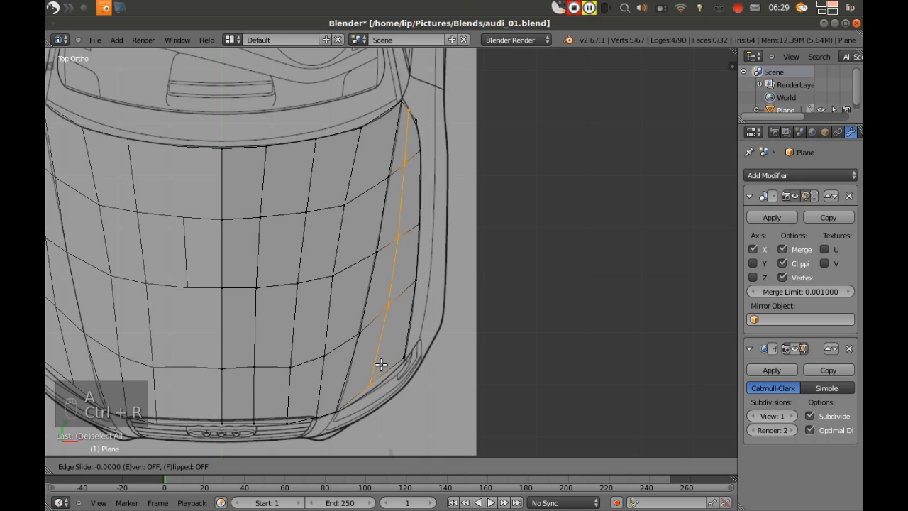
left_click(386, 371)
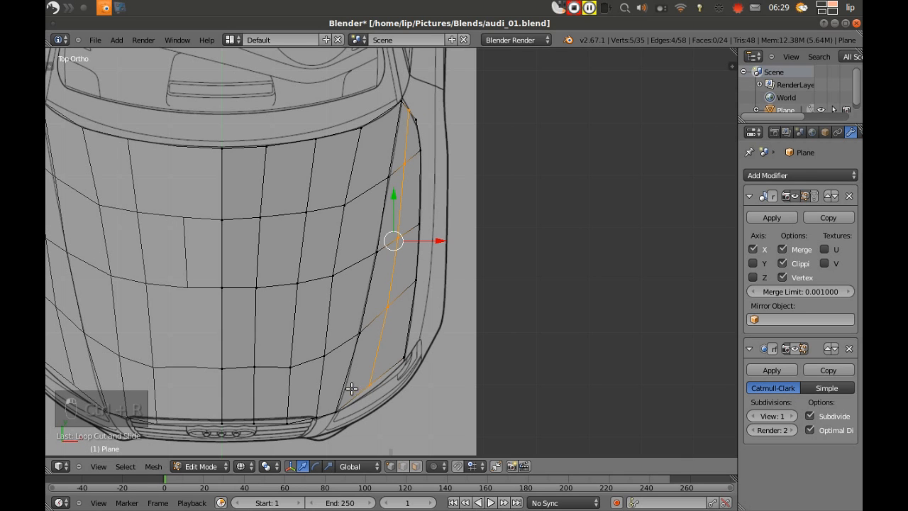
right_click(370, 384)
key("g")
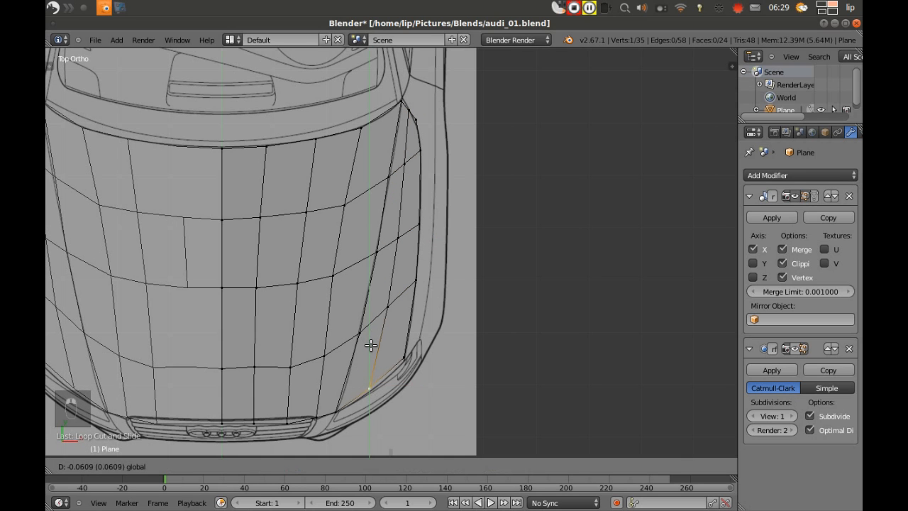
left_click(368, 346)
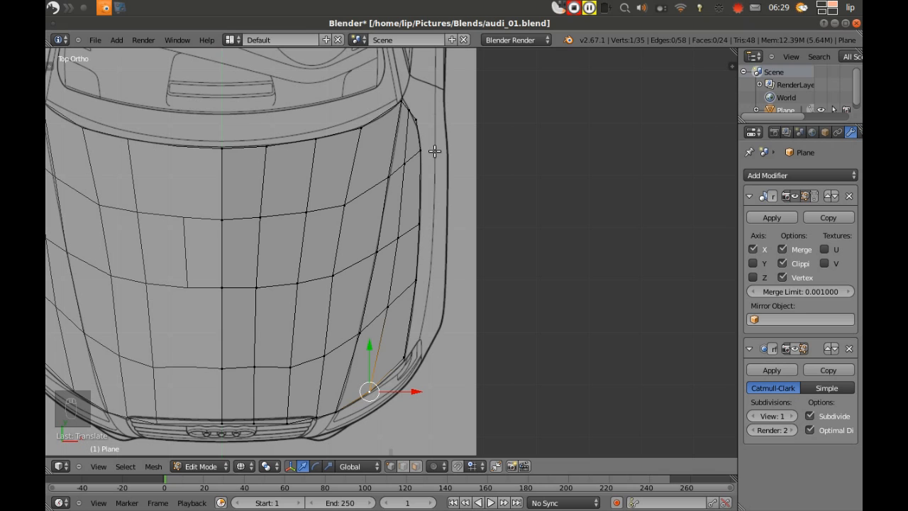
Nudge the vertices at the fender strip's rear end and the hood's rear corner onto the blueprint outline in top view
right_click(425, 106)
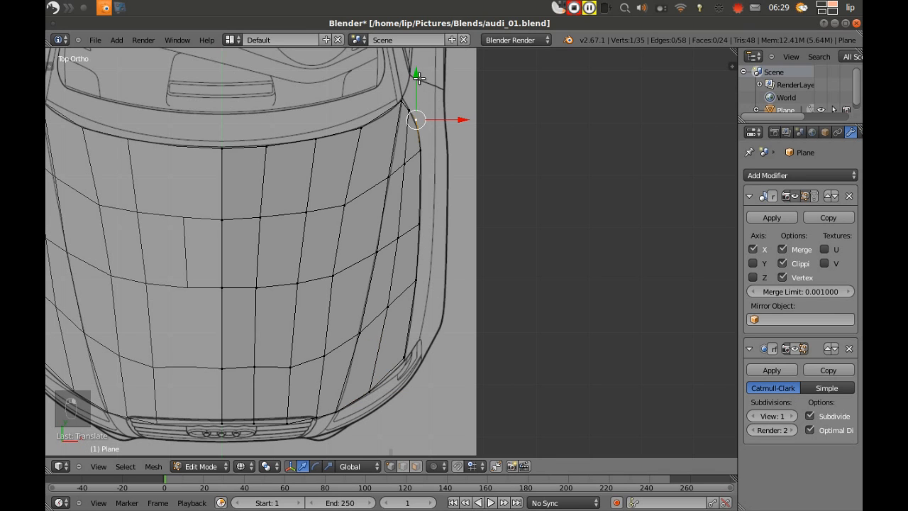
key("g")
left_click(411, 87)
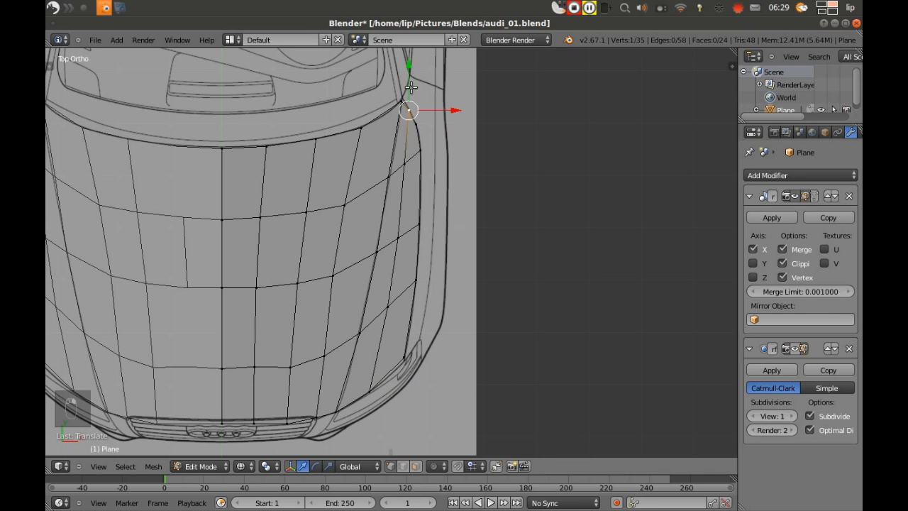
key("g")
left_click(405, 70)
key("g")
key("y")
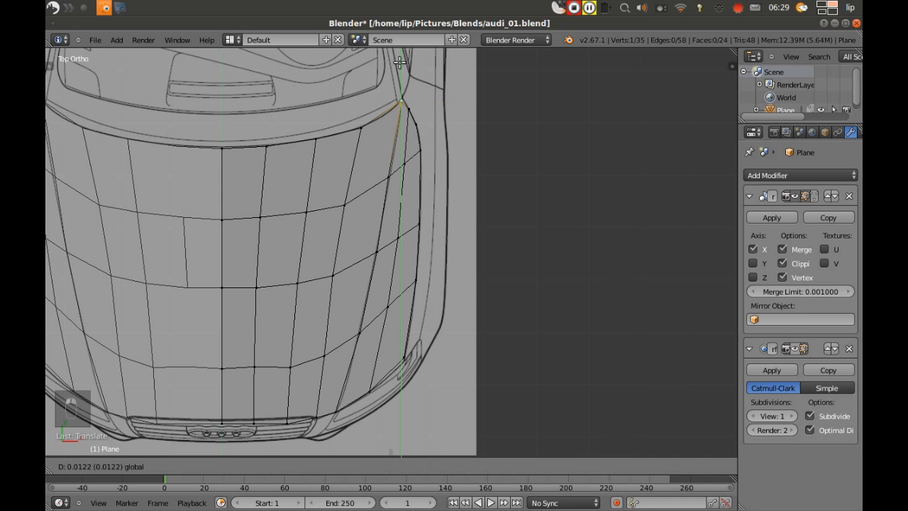
left_click(400, 62)
Examine the hood surface in solid shading from above and at an angle, and return to the wireframe top view
scroll(332, 221, "down", 3)
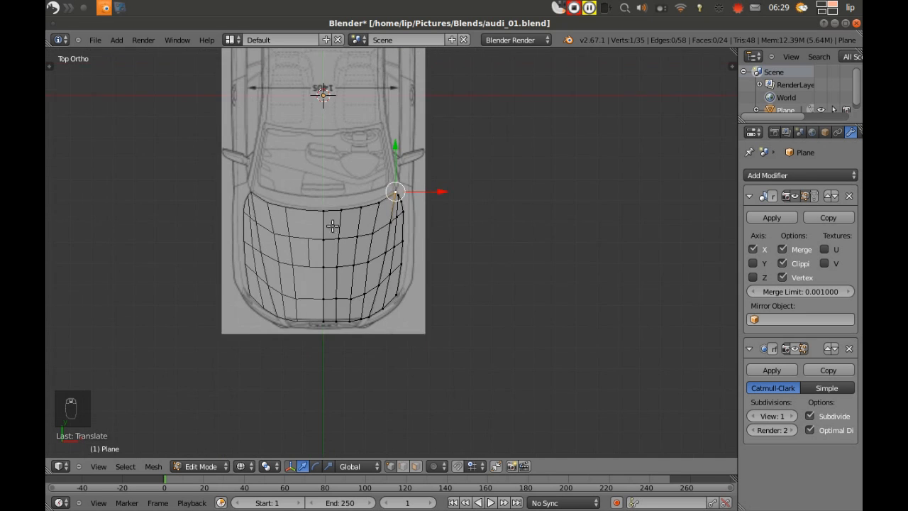
scroll(385, 248, "up", 2)
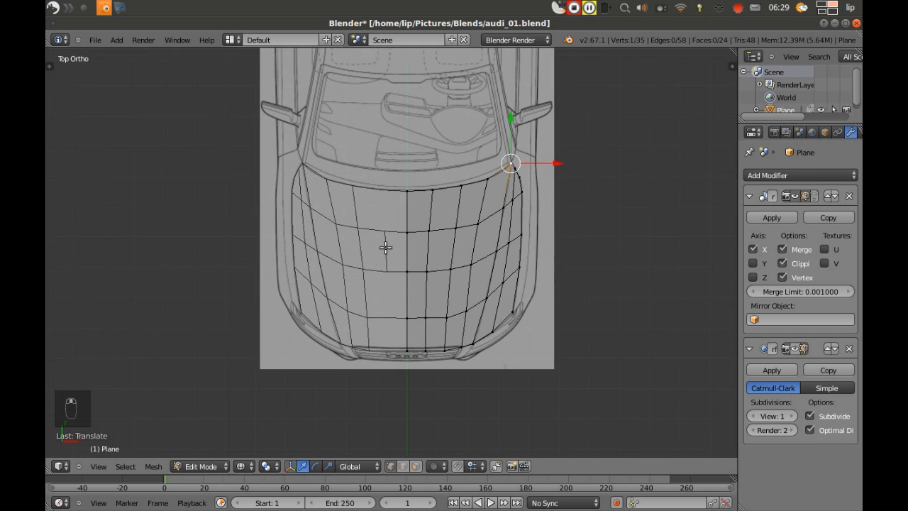
key("z")
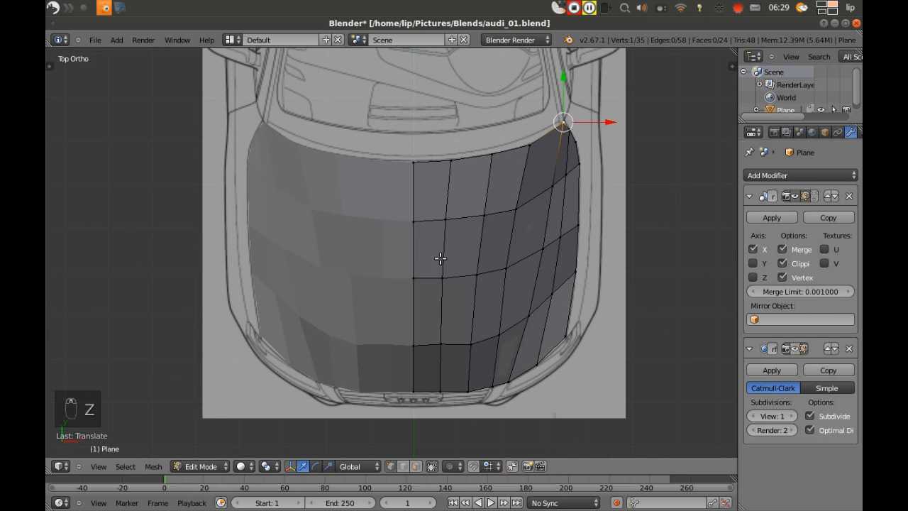
scroll(439, 259, "down", 3)
middle_click_drag(441, 311, 484, 229)
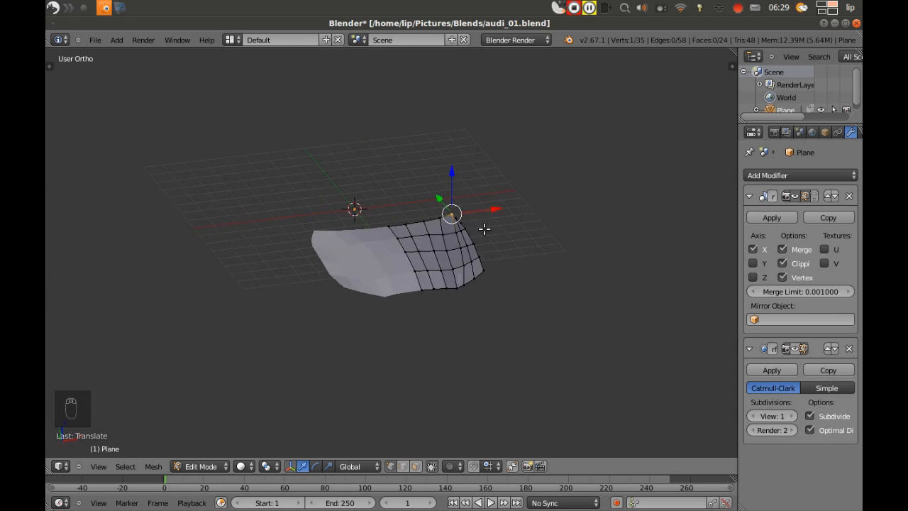
scroll(501, 249, "up", 7)
right_click(610, 313)
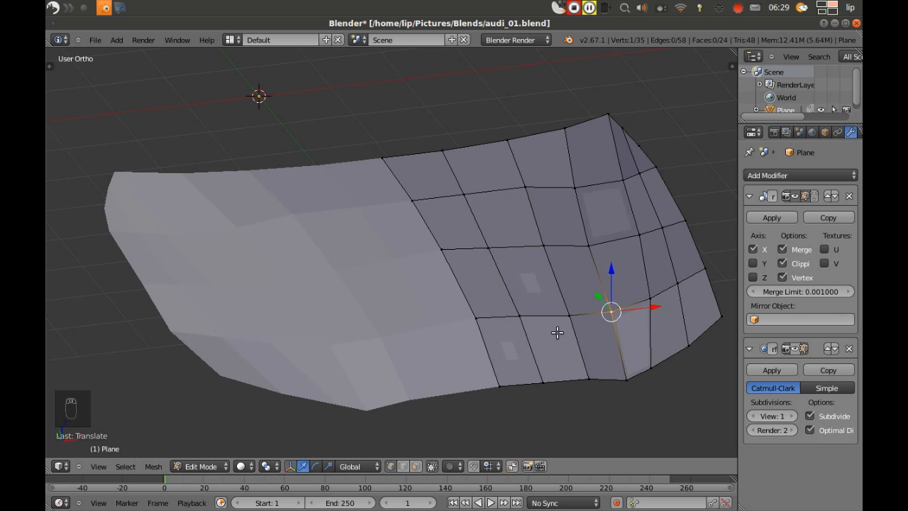
left_click(99, 466)
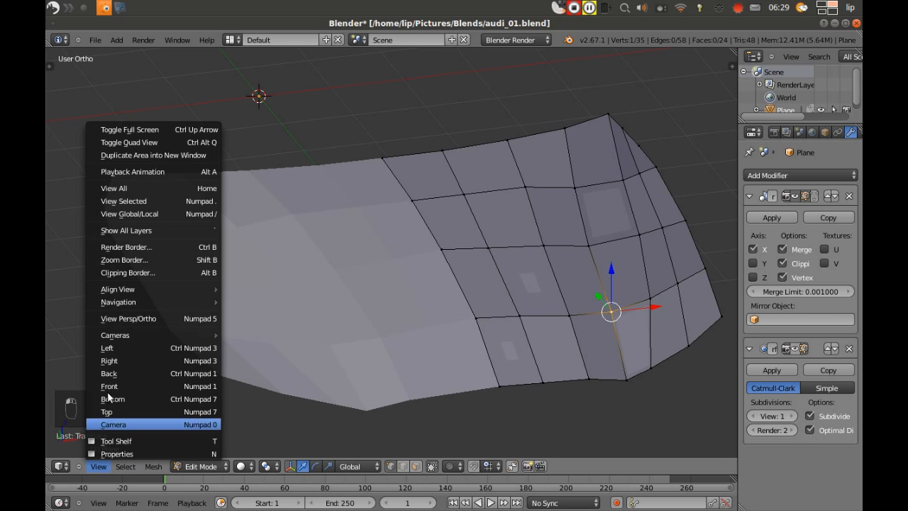
left_click(111, 413)
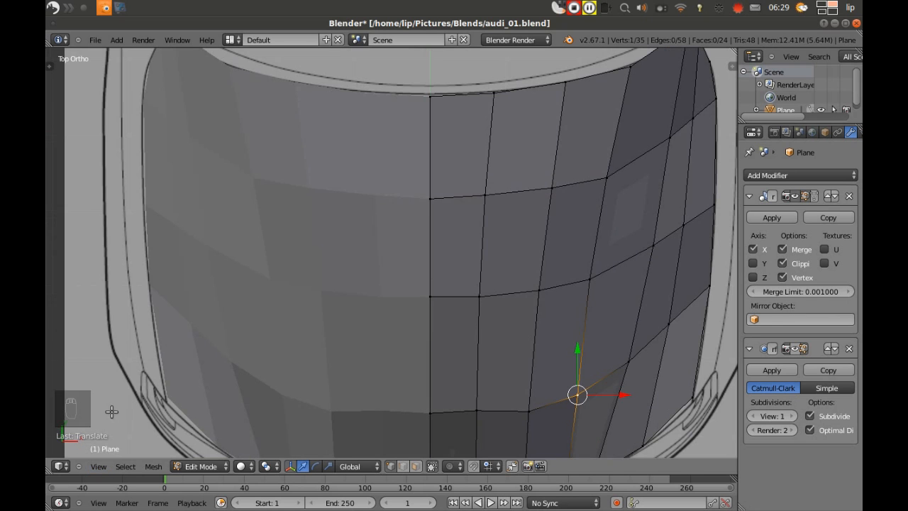
key("z")
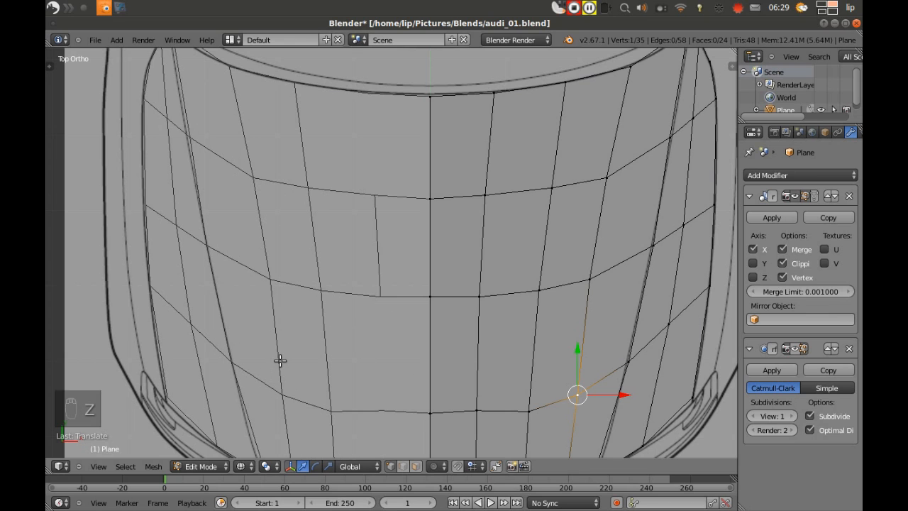
In front view, raise the second row's hood-edge vertex and its inner neighbour along Z toward the crease line
key("ctrl+alt+q")
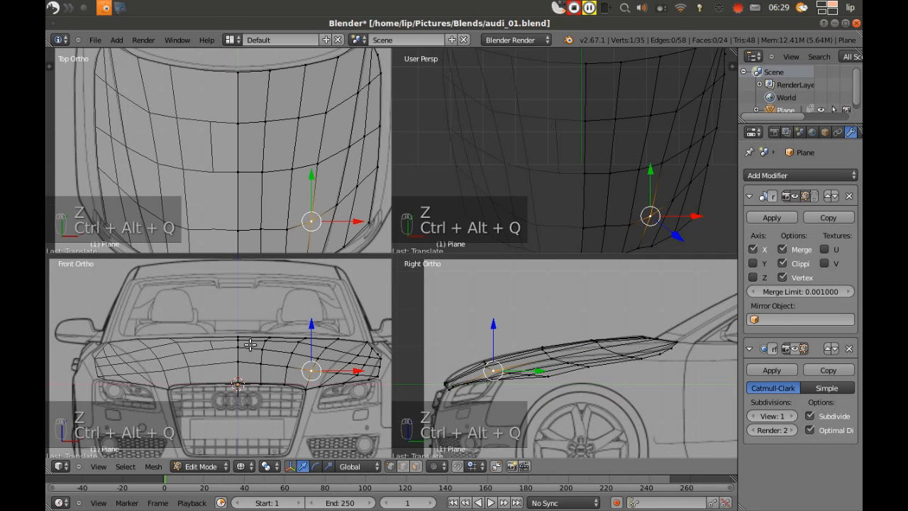
key("ctrl+alt+q")
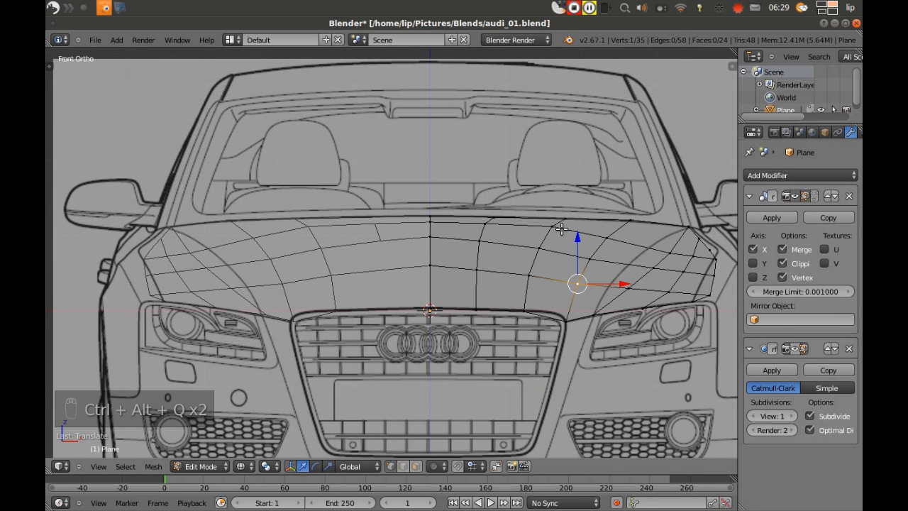
right_click(609, 227)
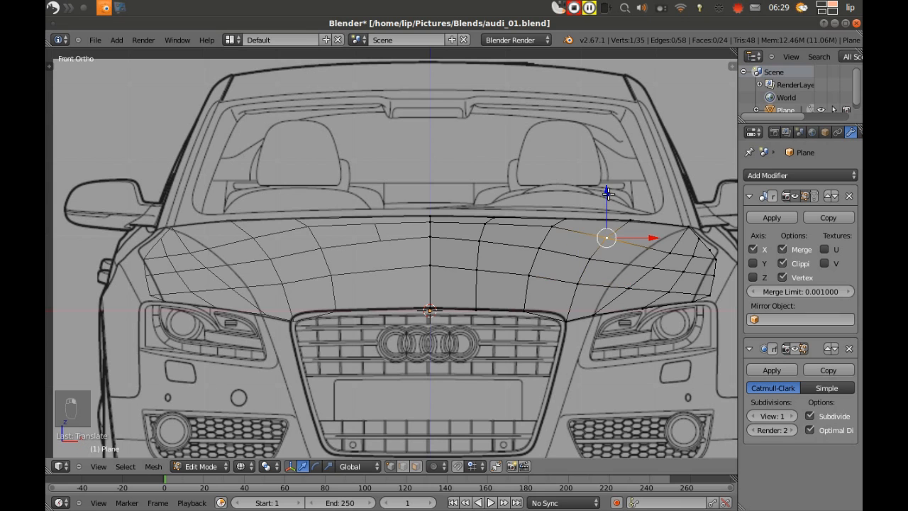
left_click_drag(606, 193, 606, 187)
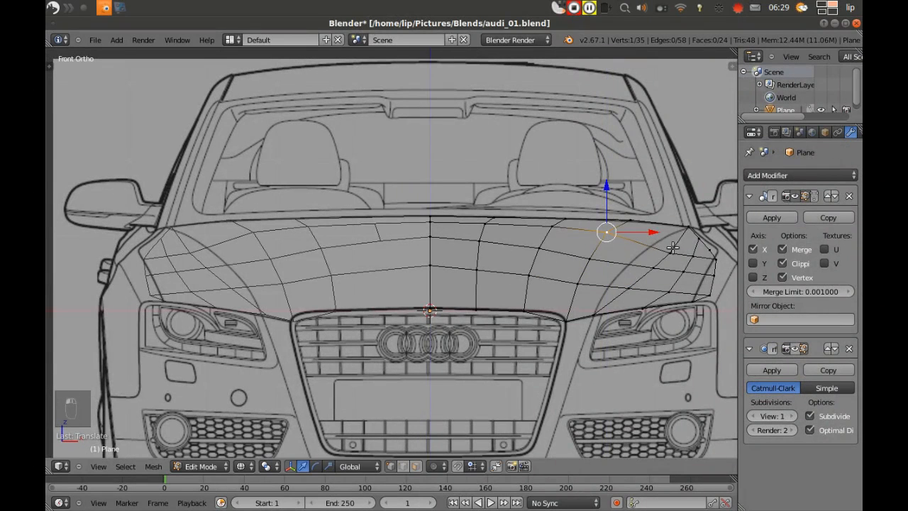
right_click(672, 250)
left_click_drag(671, 208, 671, 192)
Adjust the fender's rear loop vertices and rear outer-edge vertices along Z to follow the fender outline in front view
right_click(692, 249)
right_click(699, 238)
left_click_drag(698, 199, 698, 196)
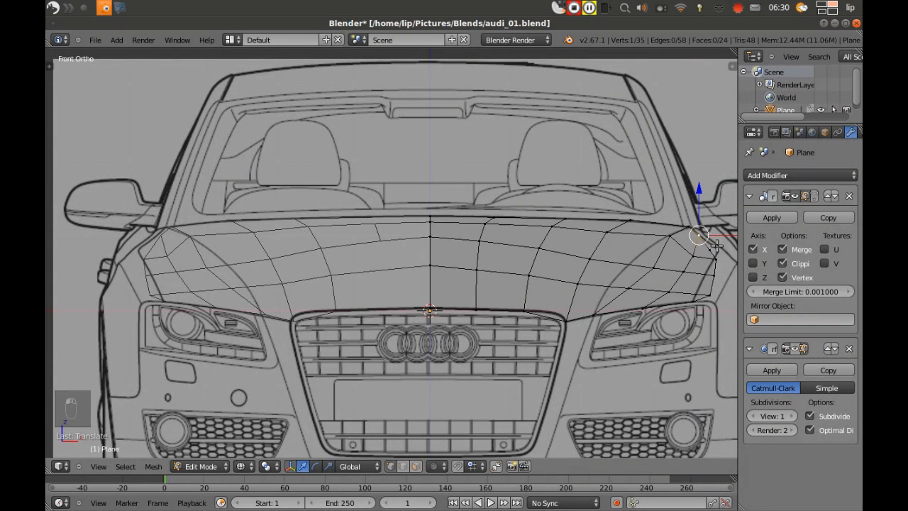
right_click(710, 248)
left_click_drag(707, 203, 710, 227)
right_click(715, 260)
right_click(713, 275)
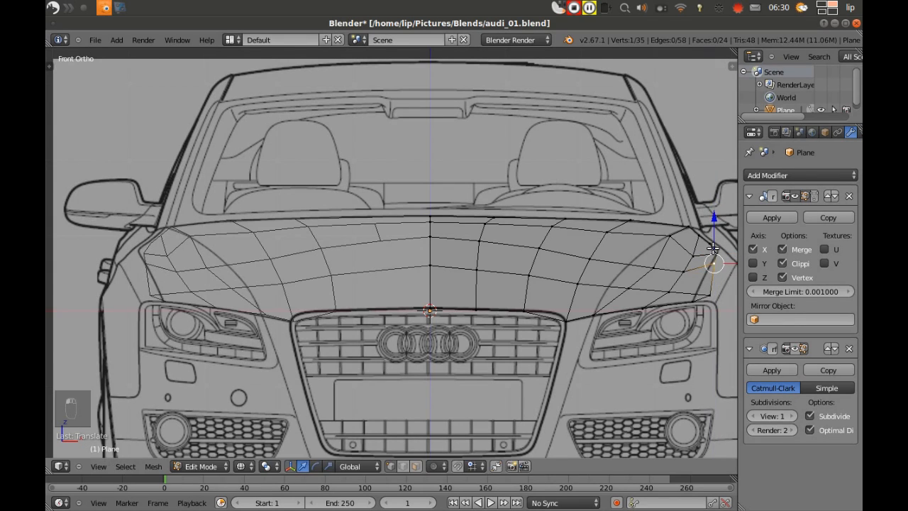
Raise the third and fourth rows' hood-edge vertices along Z in front view
right_click(652, 267)
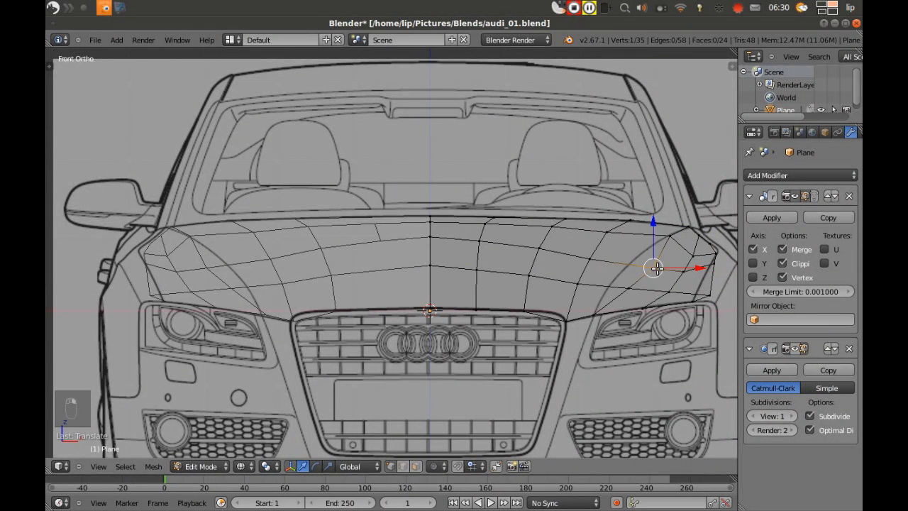
left_click_drag(652, 220, 650, 200)
right_click(628, 282)
left_click_drag(627, 238, 614, 217)
Raise the third and fourth rows' interior vertices along Z in pairs, column by column from the hood edge toward the centre
right_click(583, 272)
right_click(587, 256, "shift")
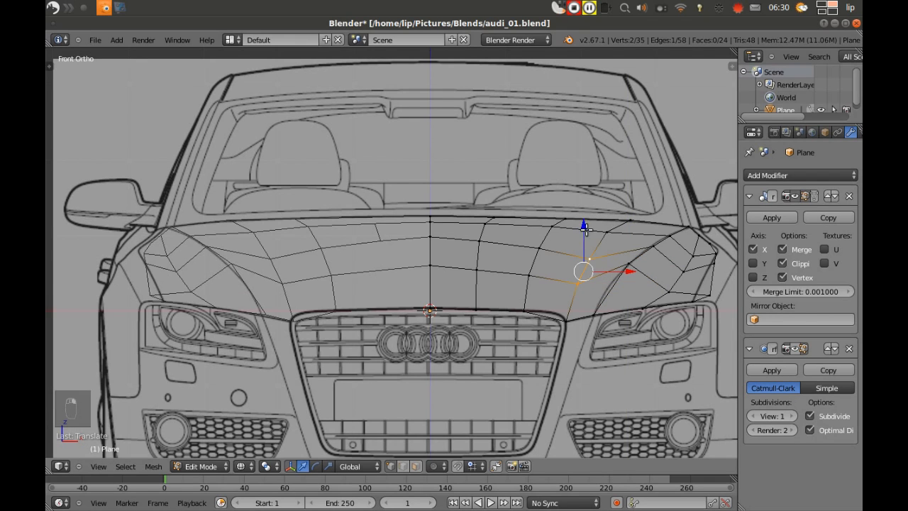
left_click_drag(579, 226, 580, 210)
right_click(530, 247, "shift")
right_click(532, 273, "shift")
right_click(539, 253)
right_click(530, 277, "shift")
left_click_drag(530, 210, 534, 208)
right_click(477, 244)
right_click(476, 264, "shift")
left_click_drag(477, 207, 475, 205)
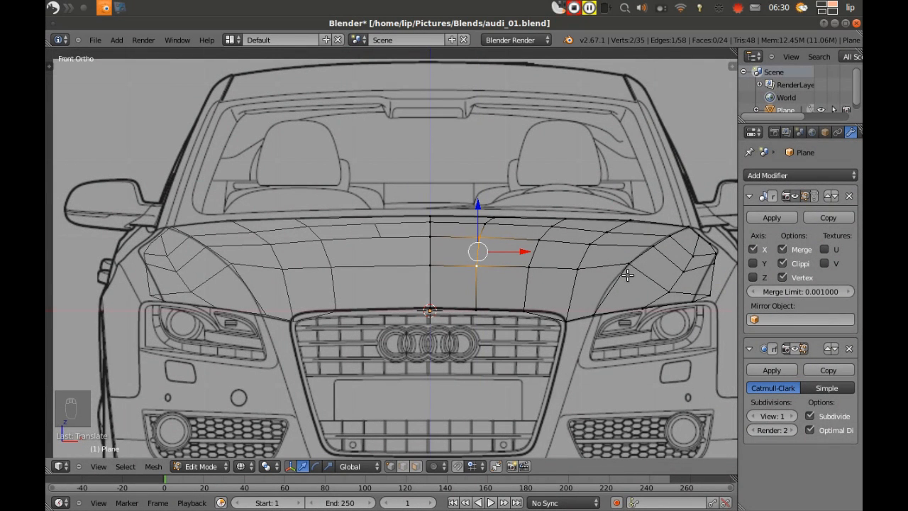
Raise the fourth row's vertices one by one along Z, from the hood edge to the centreline
right_click(627, 269)
left_click_drag(628, 221, 430, 214)
right_click(576, 271)
right_click(525, 265)
right_click(477, 267)
right_click(430, 265)
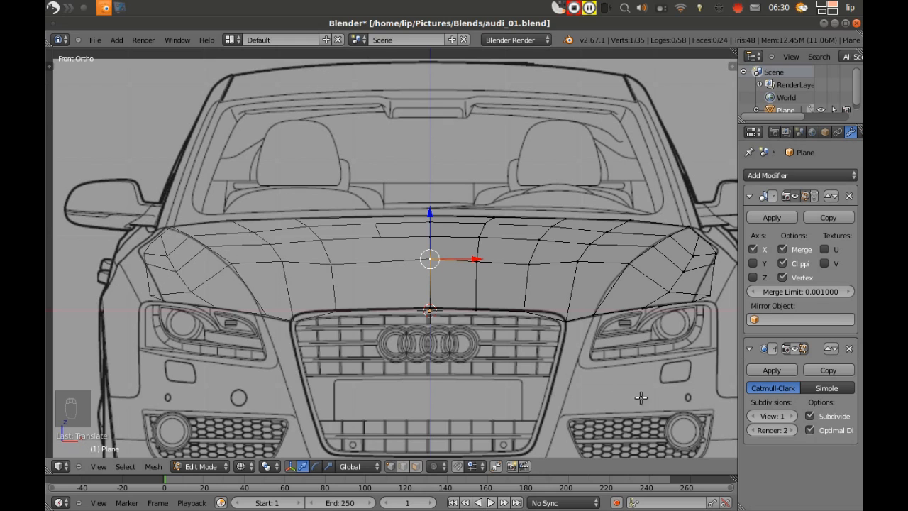
Lower the fourth row's hood-edge vertex along Z, and raise its two vertices nearest the centreline to smooth the row
right_click(628, 260)
left_click_drag(628, 214, 627, 223)
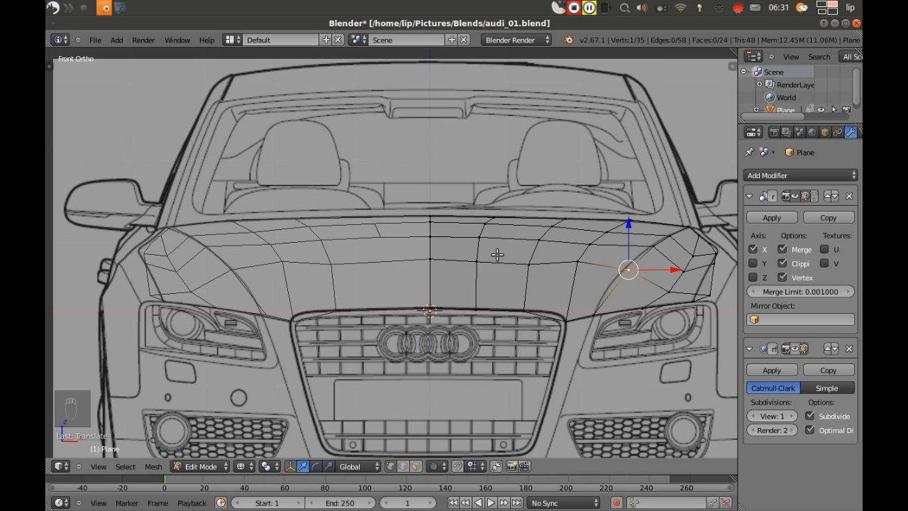
right_click(479, 265)
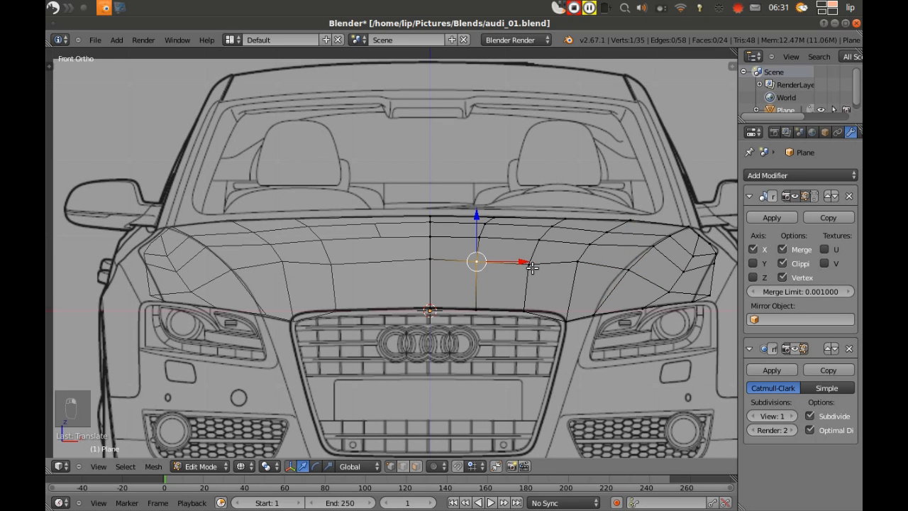
right_click(529, 265)
left_click_drag(527, 226, 535, 215)
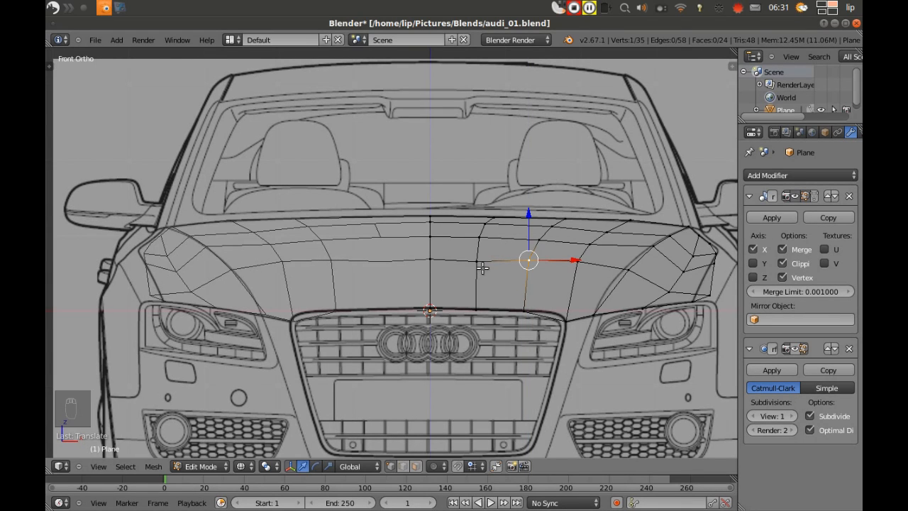
right_click(477, 261)
left_click_drag(476, 215, 480, 212)
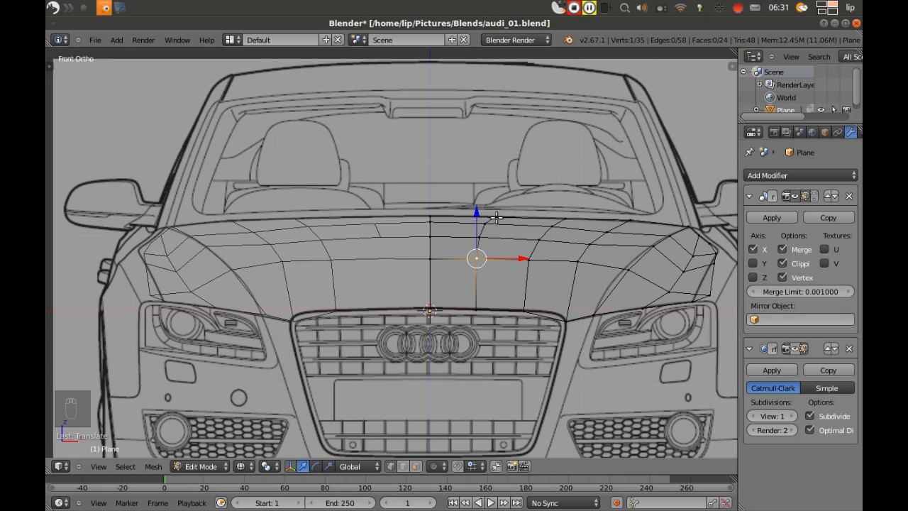
Raise the fourth row's middle fender vertex along Z, and move that row's outer-edge vertex slightly inward and up
key("a")
right_click(664, 290)
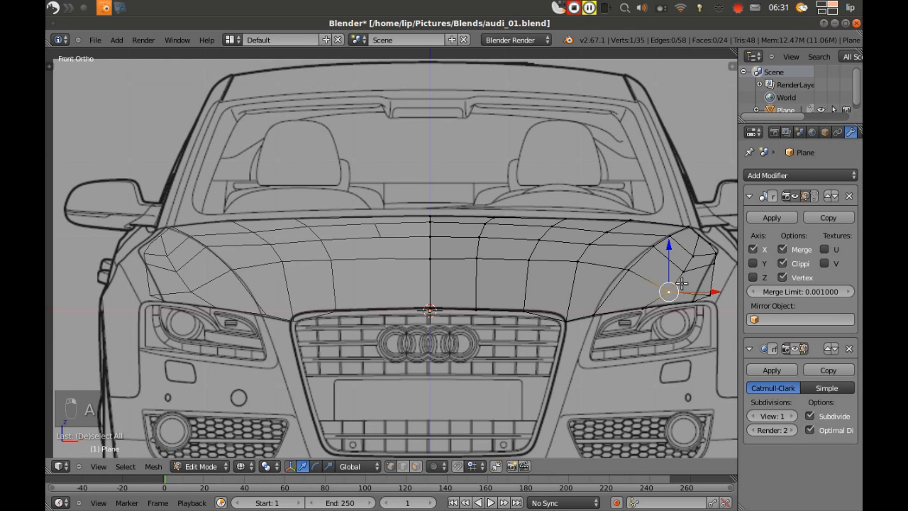
left_click_drag(668, 241, 688, 248)
right_click(709, 293)
left_click_drag(728, 286, 717, 278)
Raise the third row's middle fender vertex along Z, and fine-tune that row's outer-edge vertex to even out the fender
right_click(712, 263)
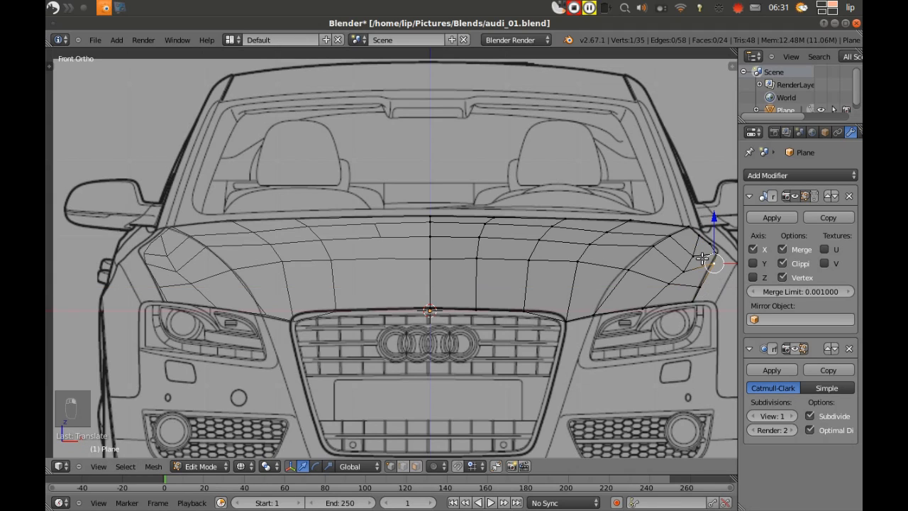
right_click(683, 267)
left_click_drag(688, 225, 710, 197)
right_click(670, 279)
right_click(692, 248)
right_click(710, 245)
right_click(714, 266)
left_click_drag(730, 262, 717, 262)
right_click(683, 255)
left_click_drag(683, 211, 684, 212)
Raise the fourth row's hood-edge vertex along Z, and fine-tune the height of its neighbour toward the centreline
right_click(628, 267)
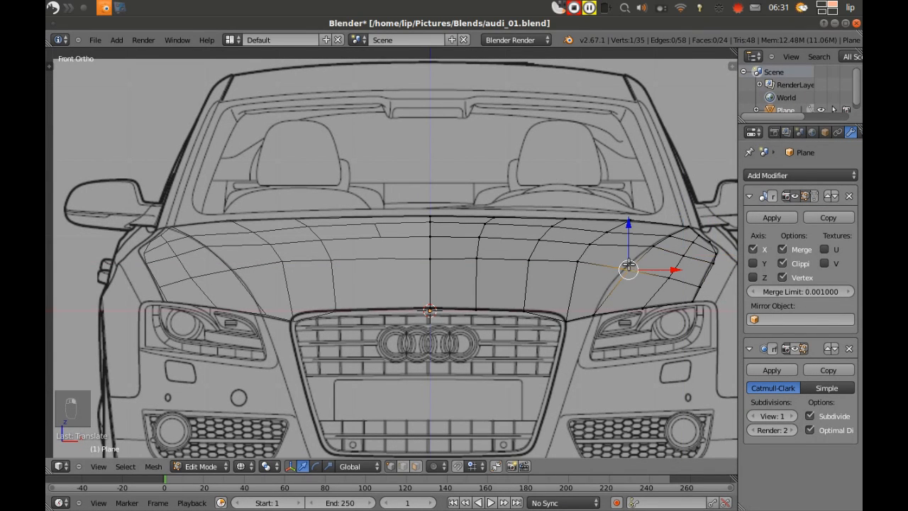
left_click_drag(628, 226, 628, 221)
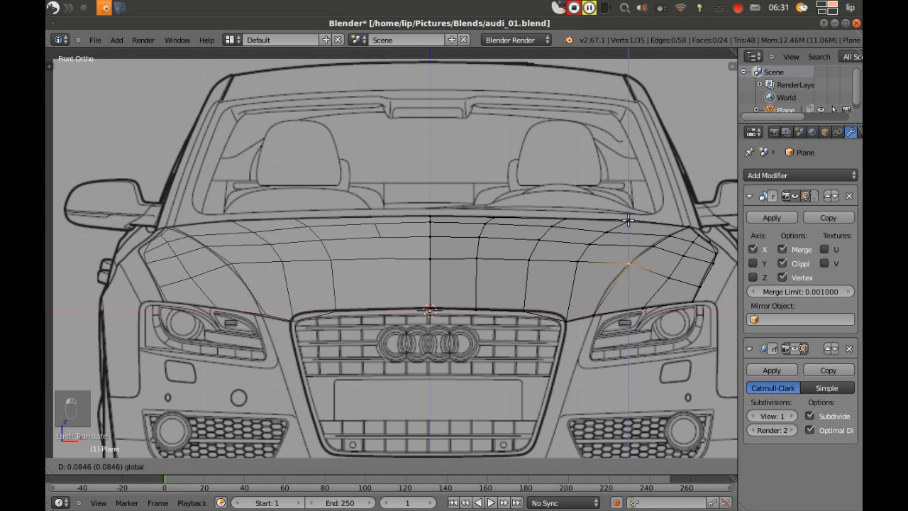
left_click(628, 220)
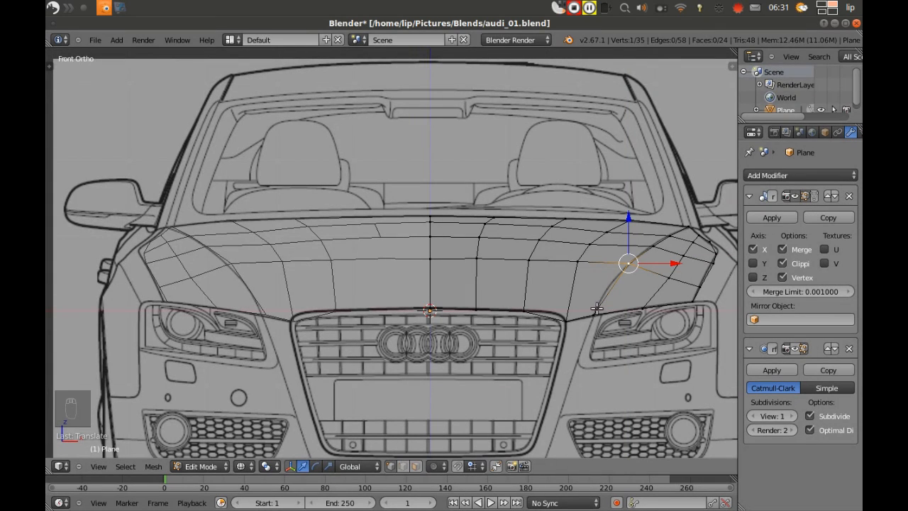
right_click(578, 261)
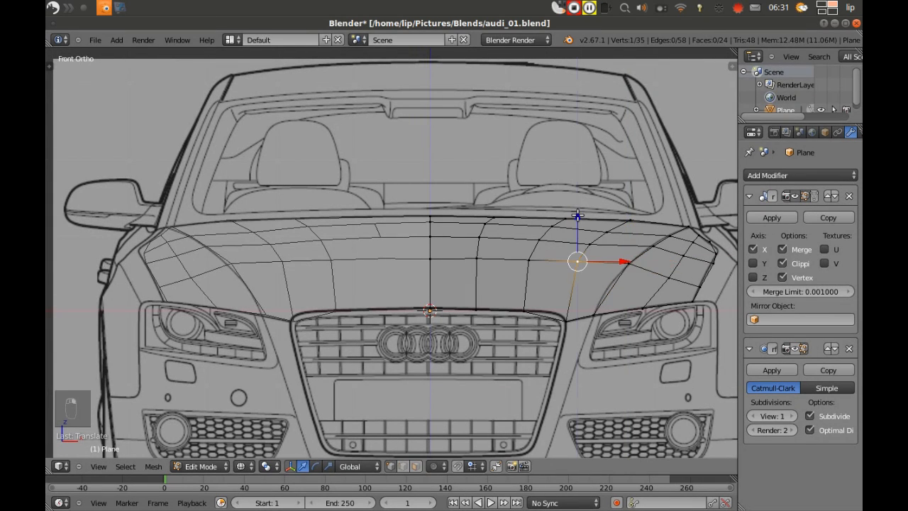
key("g")
key("z")
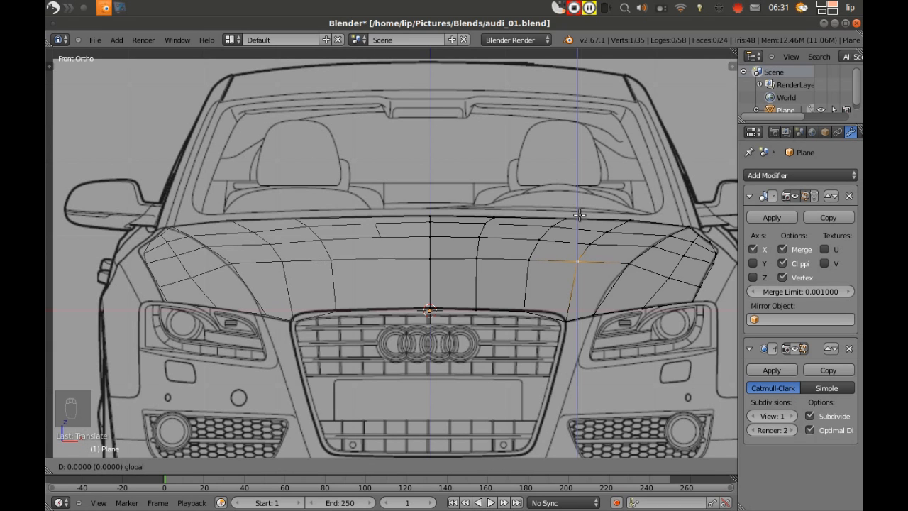
left_click_drag(580, 215, 579, 215)
Shift the fourth row's second vertex from the centreline outward along X, and nudge the rear outer-corner vertex along Z
right_click(532, 259)
left_click_drag(575, 260, 577, 261)
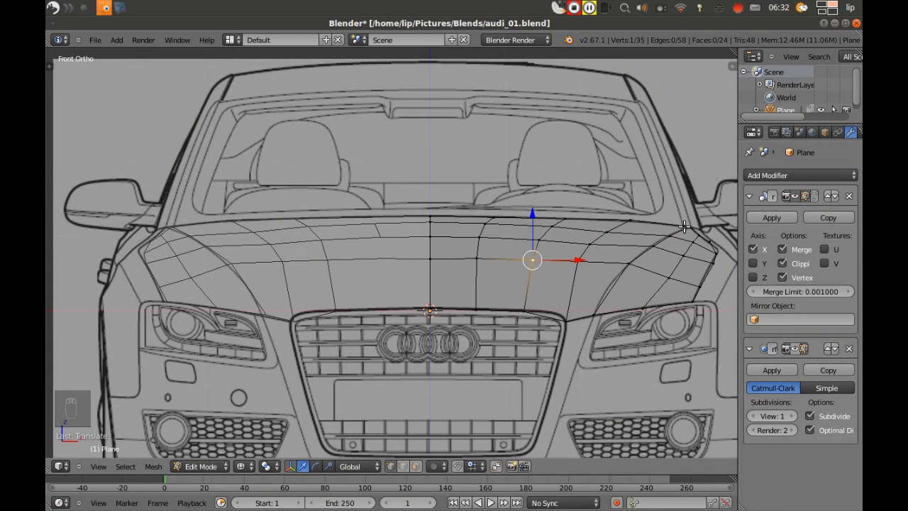
right_click(708, 241)
left_click_drag(709, 204, 709, 203)
Examine the hood and fender surface for unevenness in solid shading from an angled view
key("z")
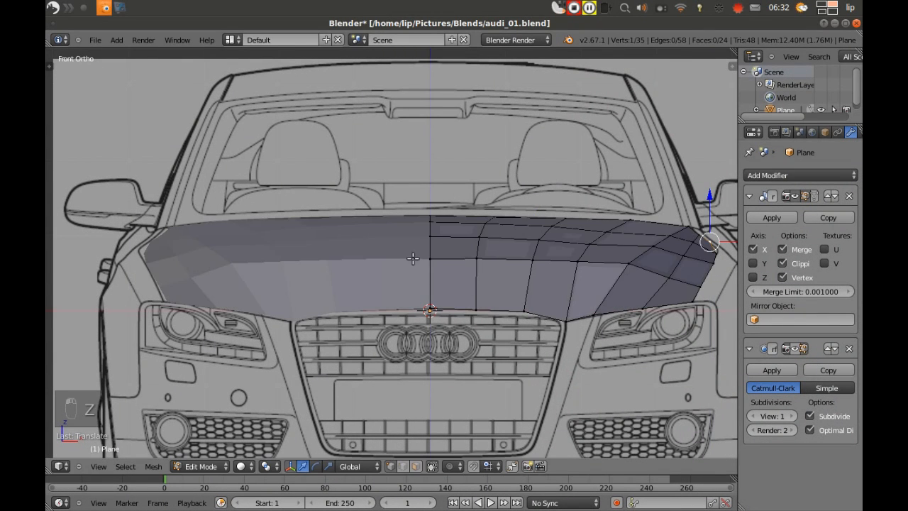
scroll(426, 267, "down", 2)
mouse_move(420, 258)
middle_mouse_down()
mouse_move(433, 304)
mouse_move(523, 319)
mouse_move(539, 304)
mouse_move(424, 308)
mouse_move(401, 318)
middle_mouse_up()
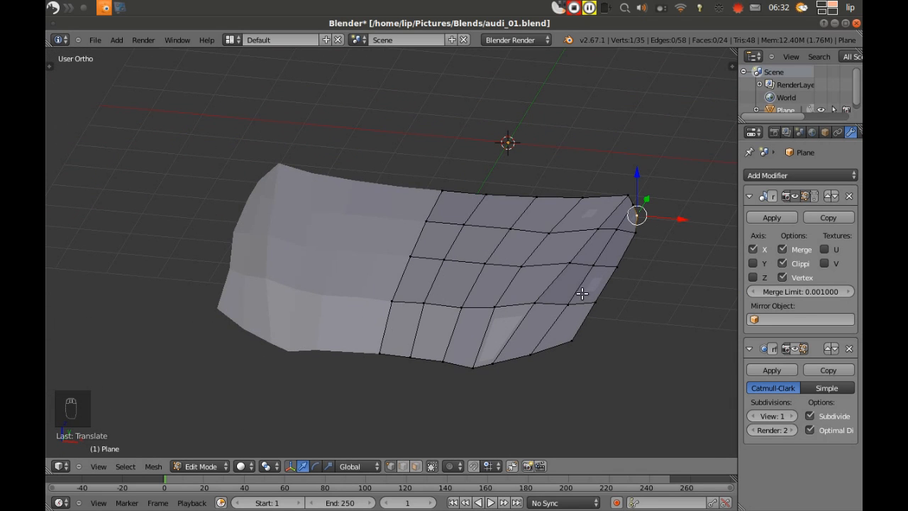
key("z")
key("z")
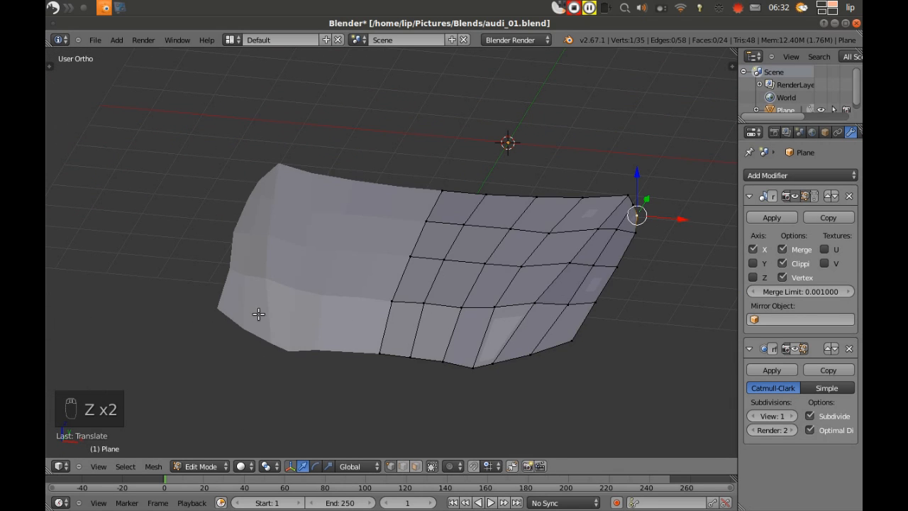
scroll(411, 285, "down", 3)
scroll(424, 264, "up", 5)
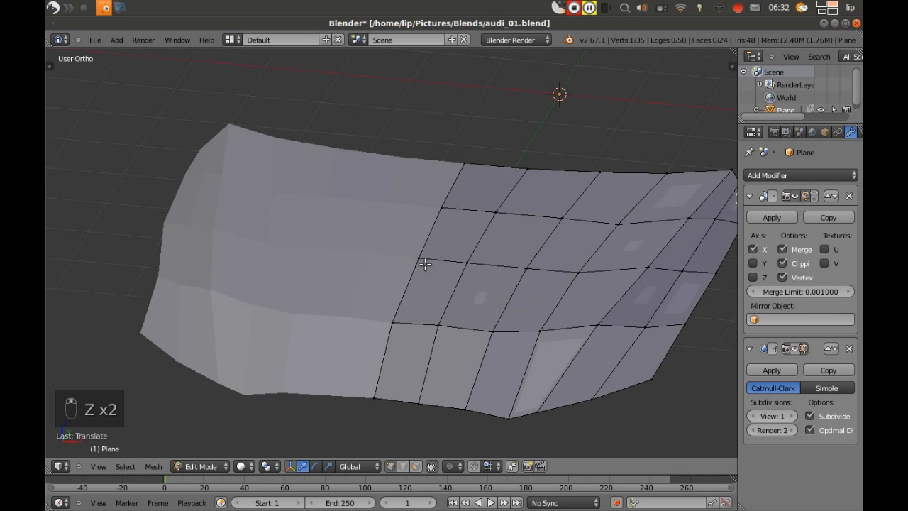
Turn on the subdivision modifier's display in Edit Mode and set its viewport subdivisions to 2, inspecting the smoothed hood from several angles
scroll(425, 266, "down", 3)
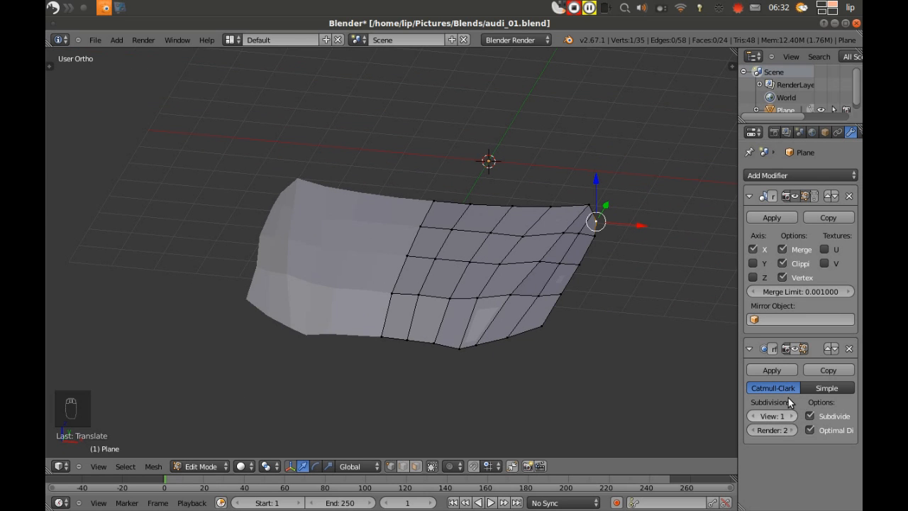
scroll(460, 300, "up", 2)
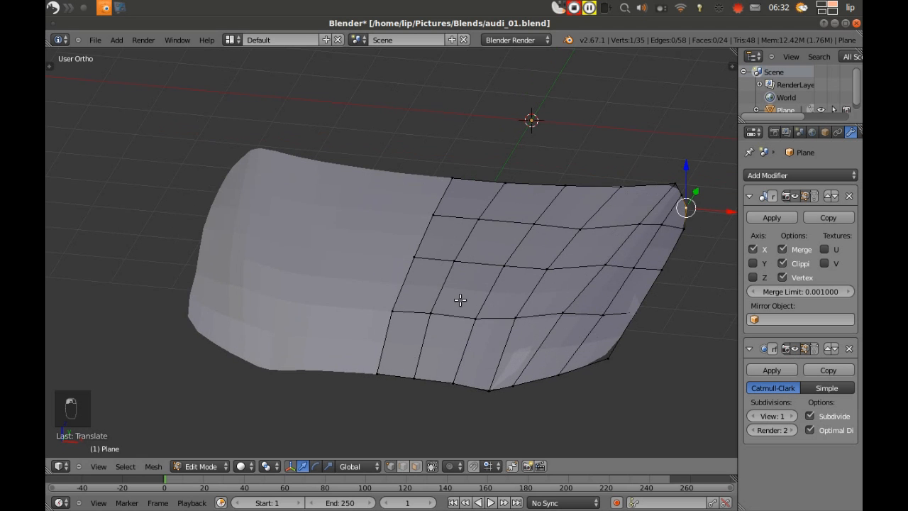
key("z")
scroll(383, 287, "down", 2)
key("z")
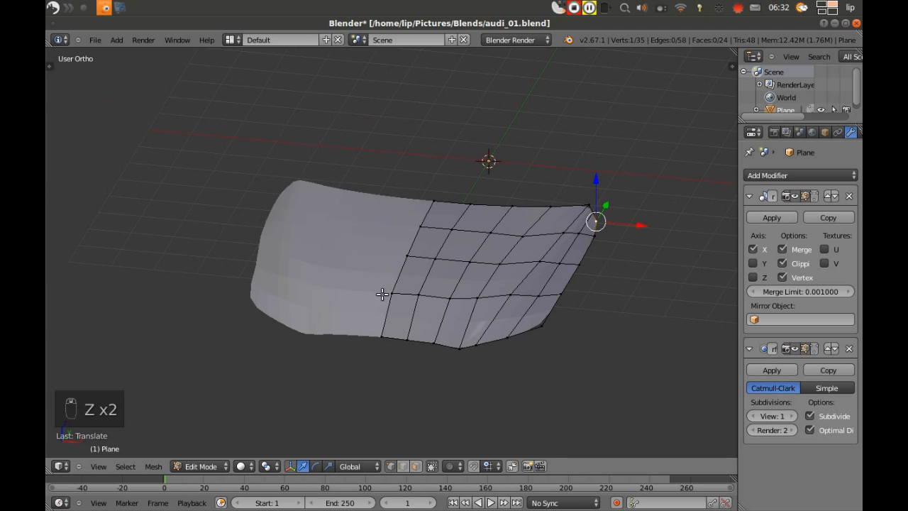
middle_click_drag(420, 288, 526, 300)
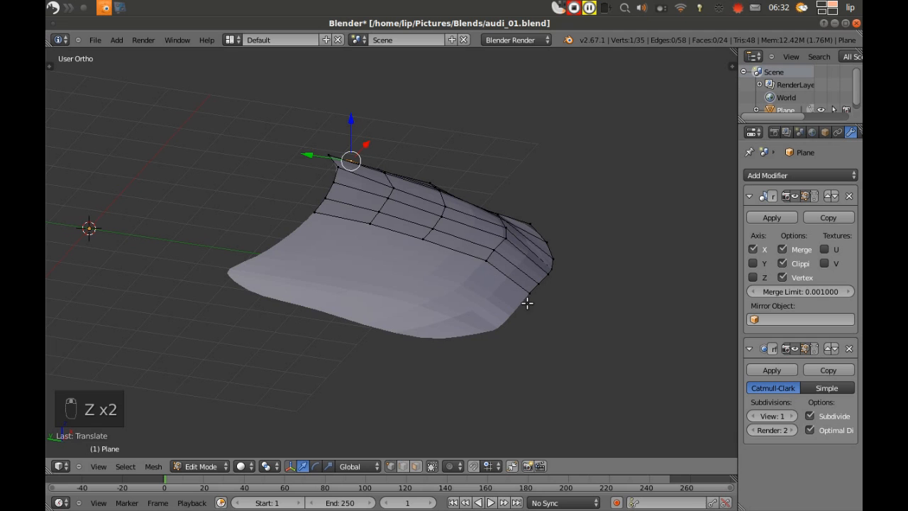
left_click(791, 415)
scroll(553, 262, "up", 4)
scroll(570, 260, "down", 4)
middle_click_drag(622, 243, 499, 299)
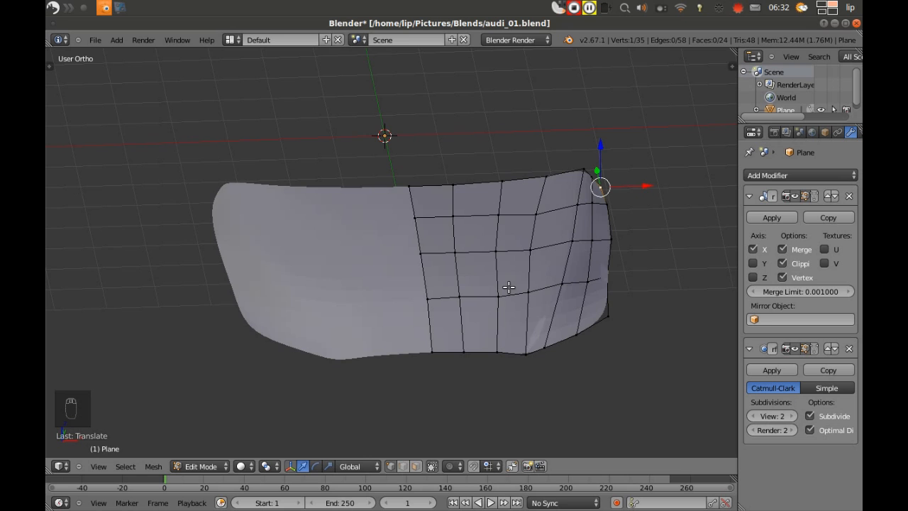
In wireframe top view, move the fourth row's outer-edge vertex outward along X toward the blueprint outline
key("ctrl+alt+q")
key("ctrl+alt+q")
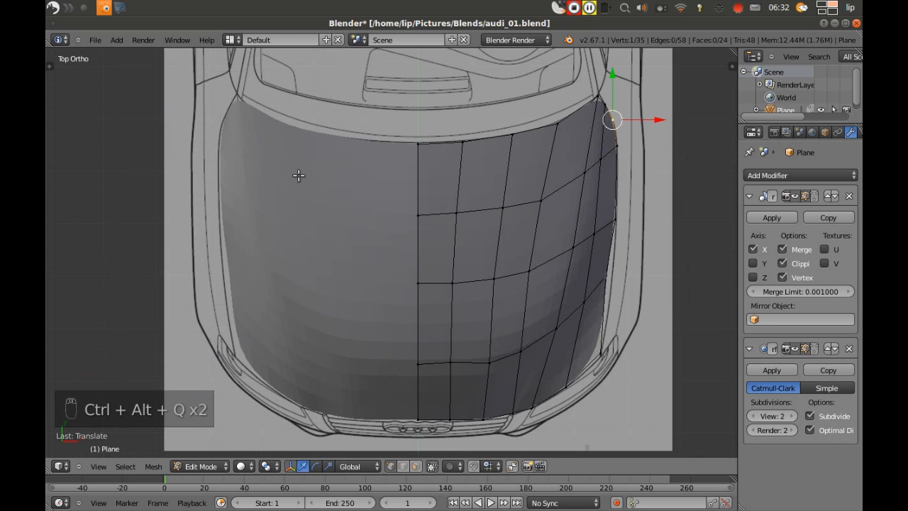
key("z")
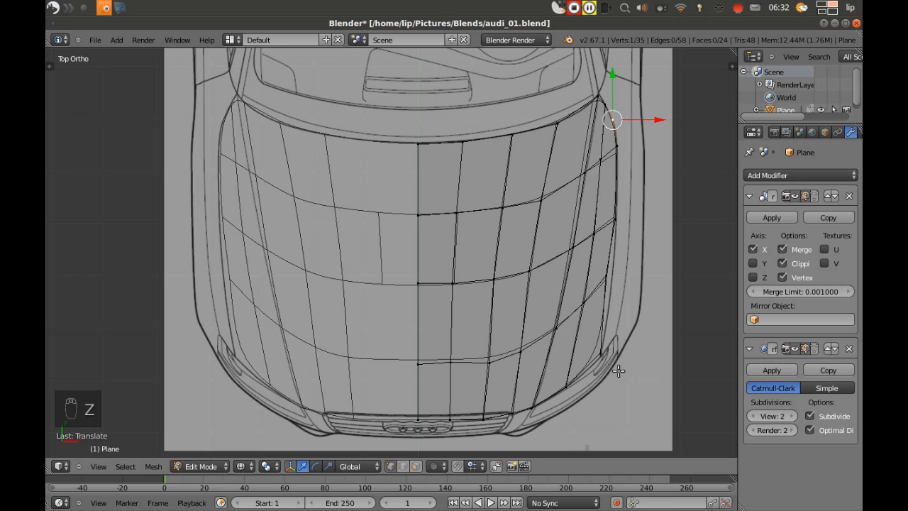
right_click(607, 275)
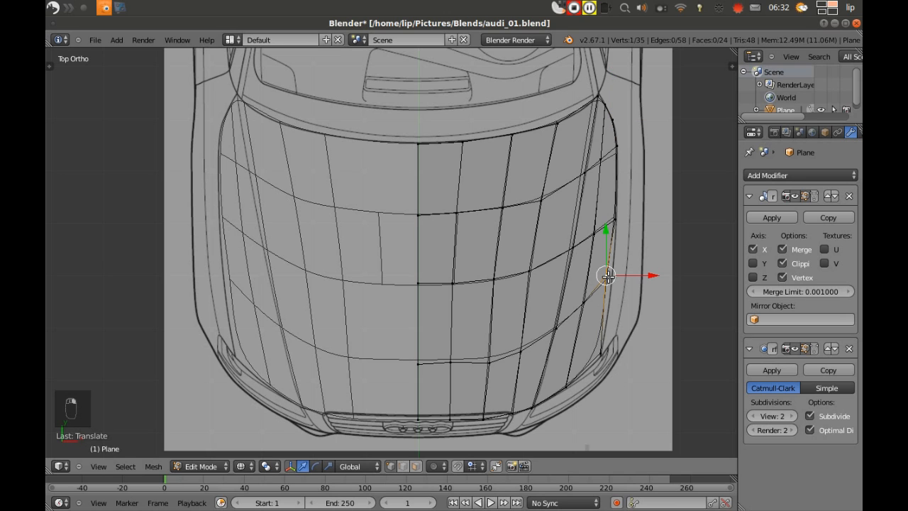
key("g")
key("x")
left_click(656, 276)
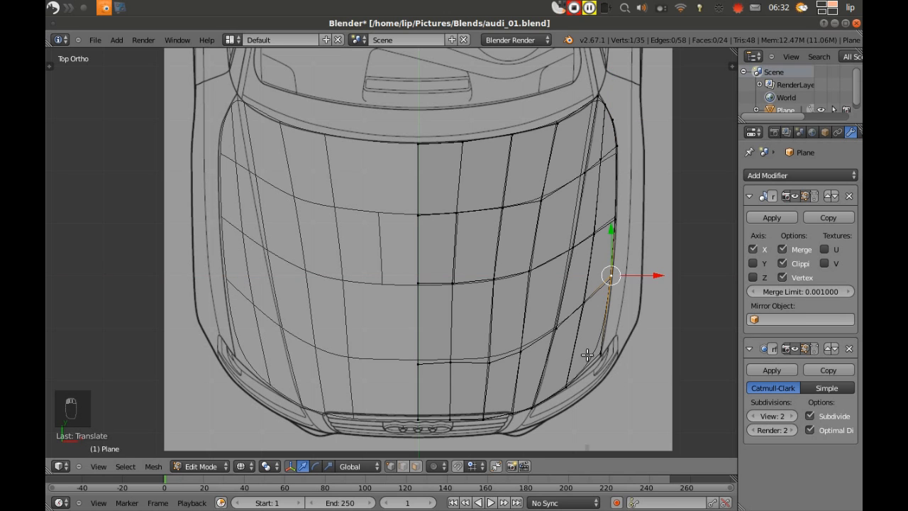
Select the front outer-corner vertex of the fender and save the file
right_click(602, 351)
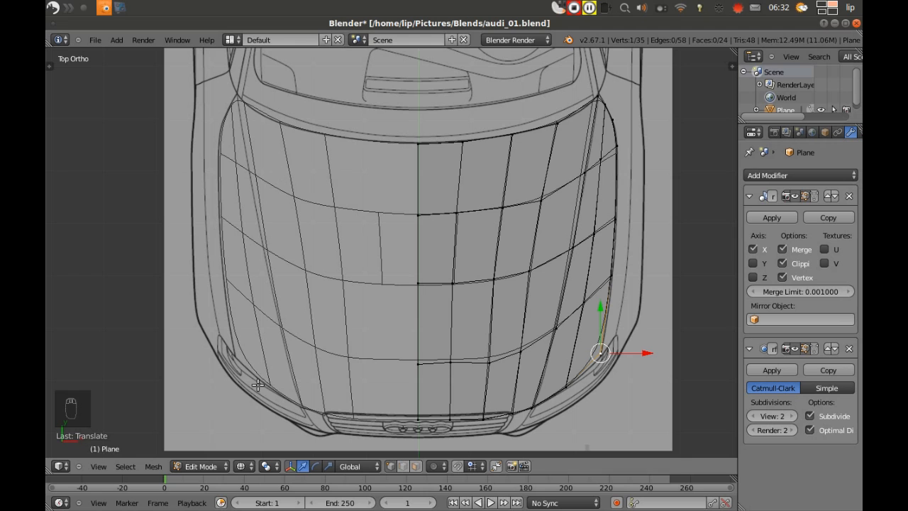
left_click(94, 42)
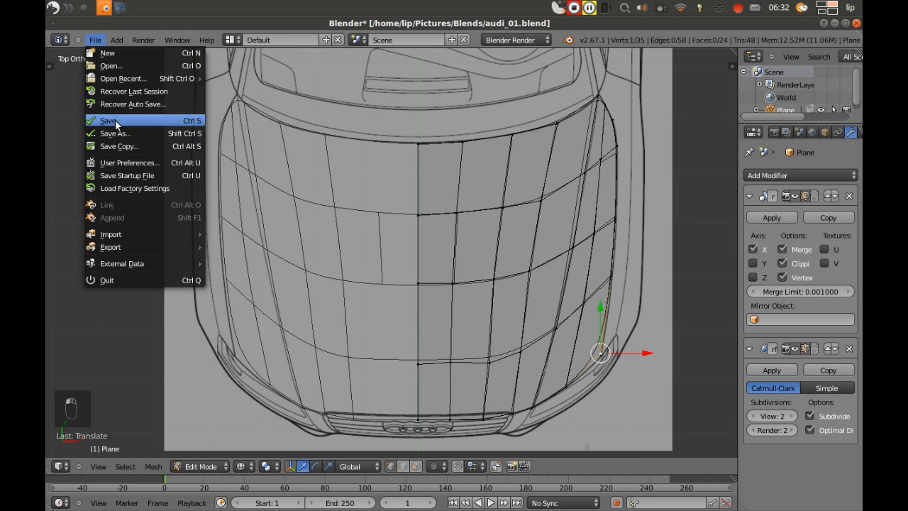
left_click(106, 119)
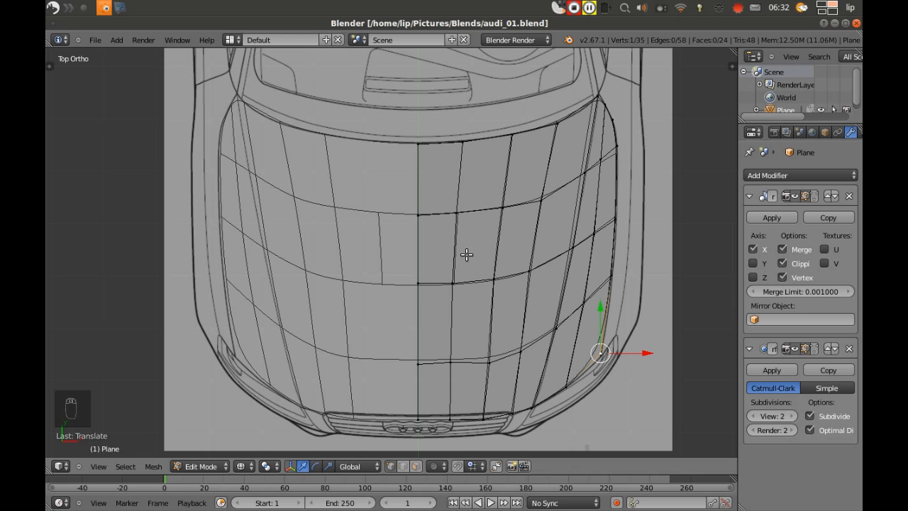